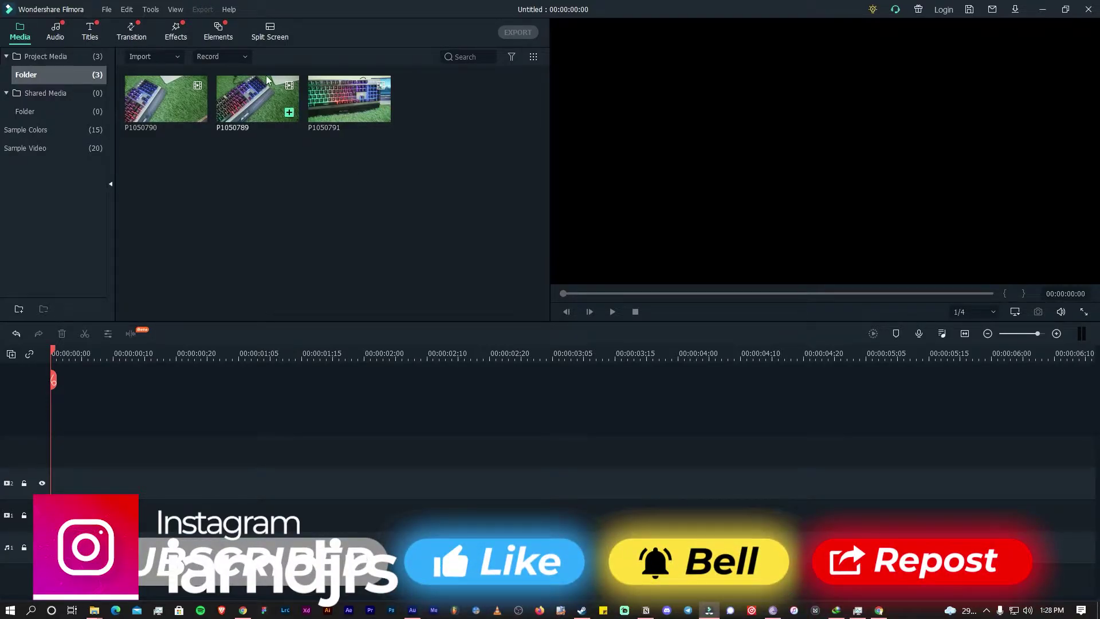
Place clip P1050791 at the start of video track 2, keeping the project settings at 1920 x 1080 25fps.
left_click_drag(331, 102, 37, 492)
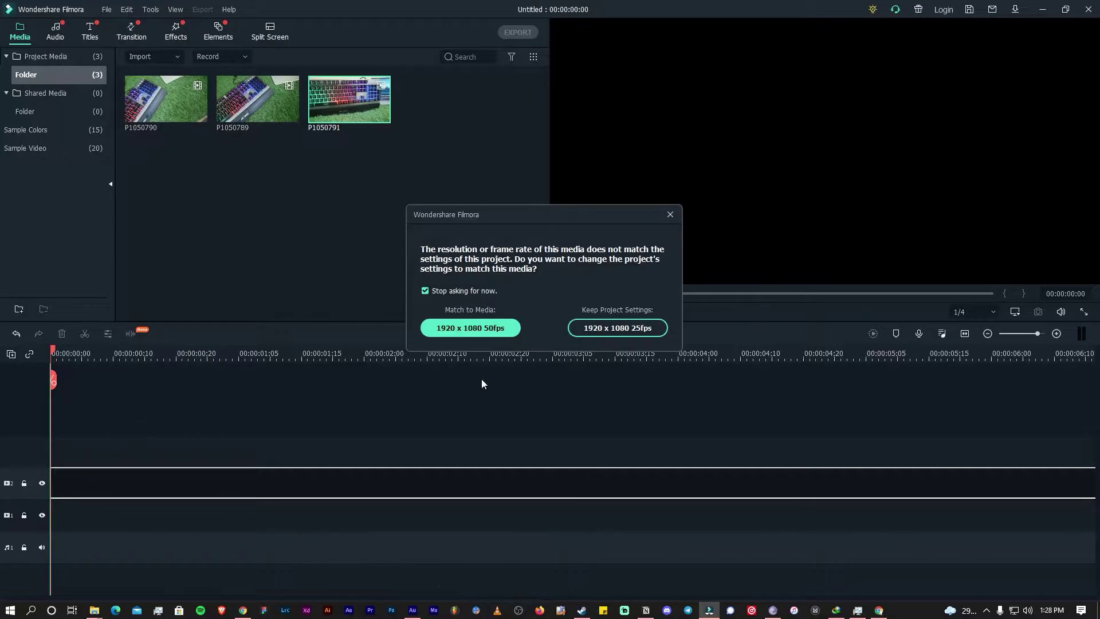
left_click(620, 328)
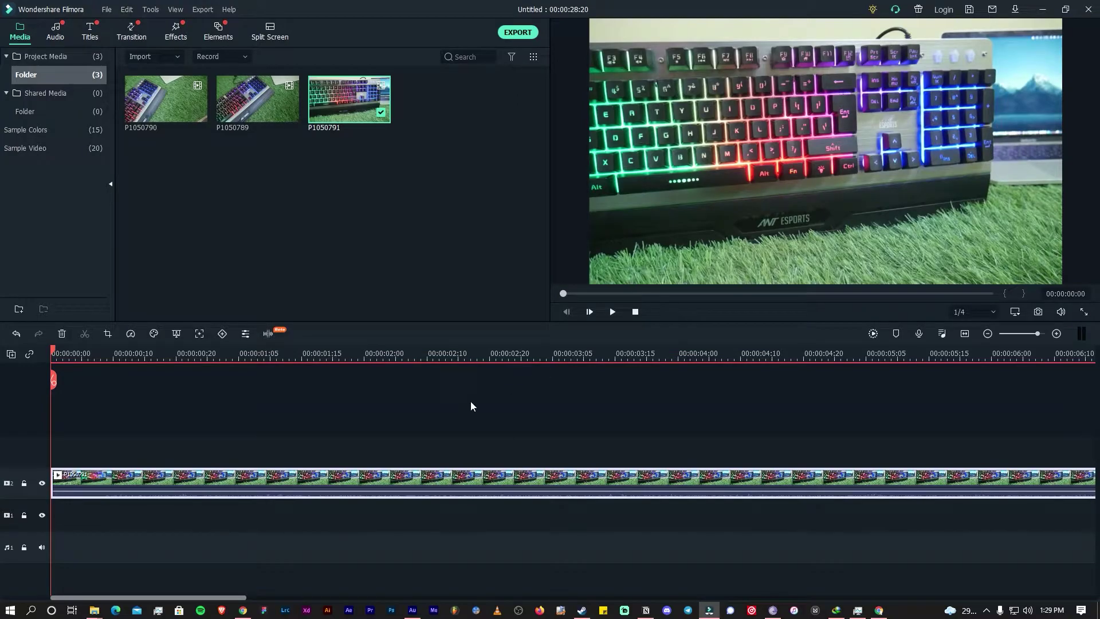
mouse_move(1056, 315)
left_click(361, 452)
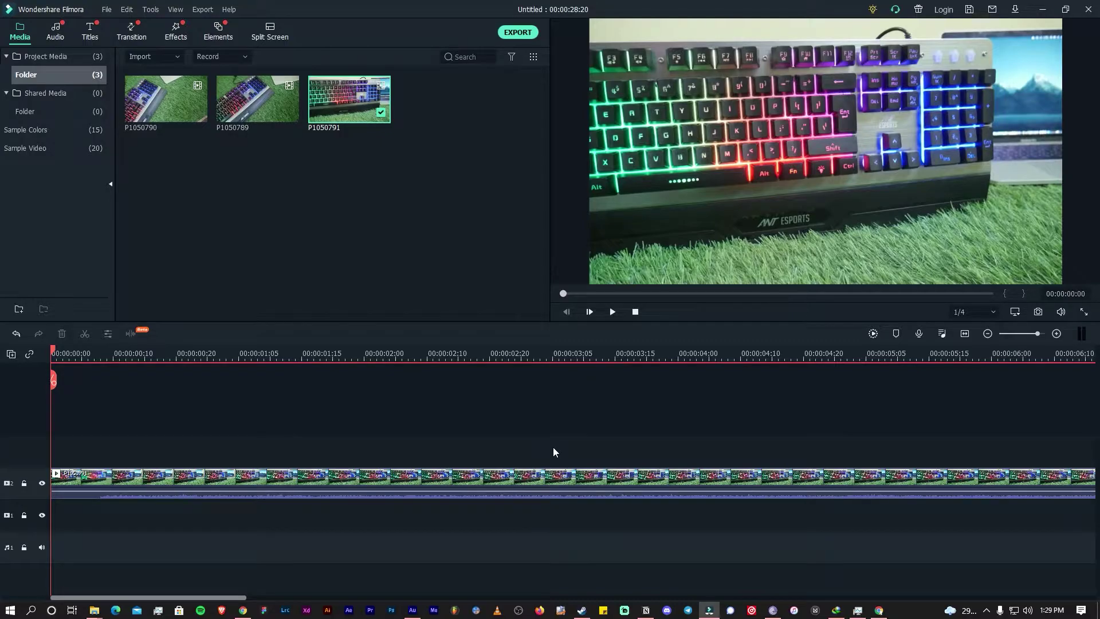
Split clip P1050791 at 00:00:05:00.
left_click(163, 360)
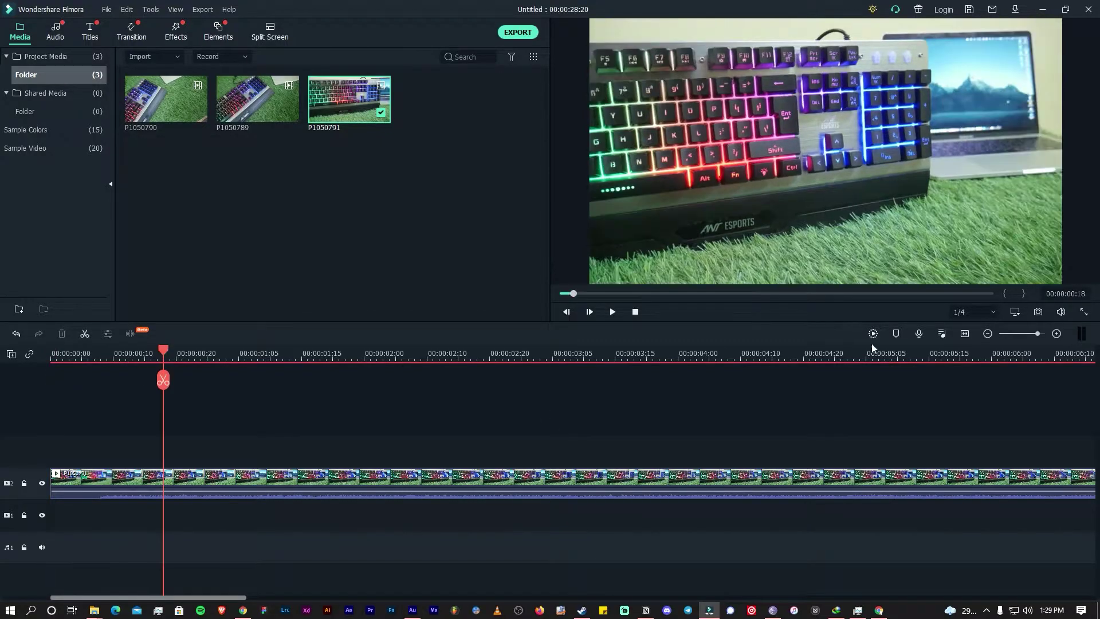
left_click(964, 334)
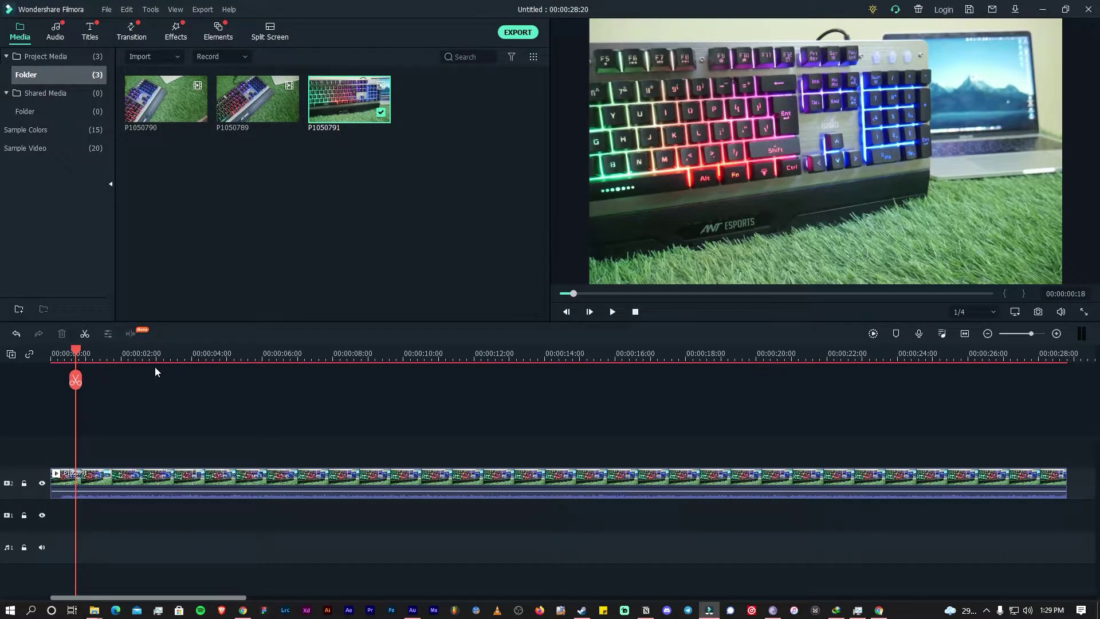
scroll(326, 367, "up", 3)
left_click_drag(141, 358, 550, 433)
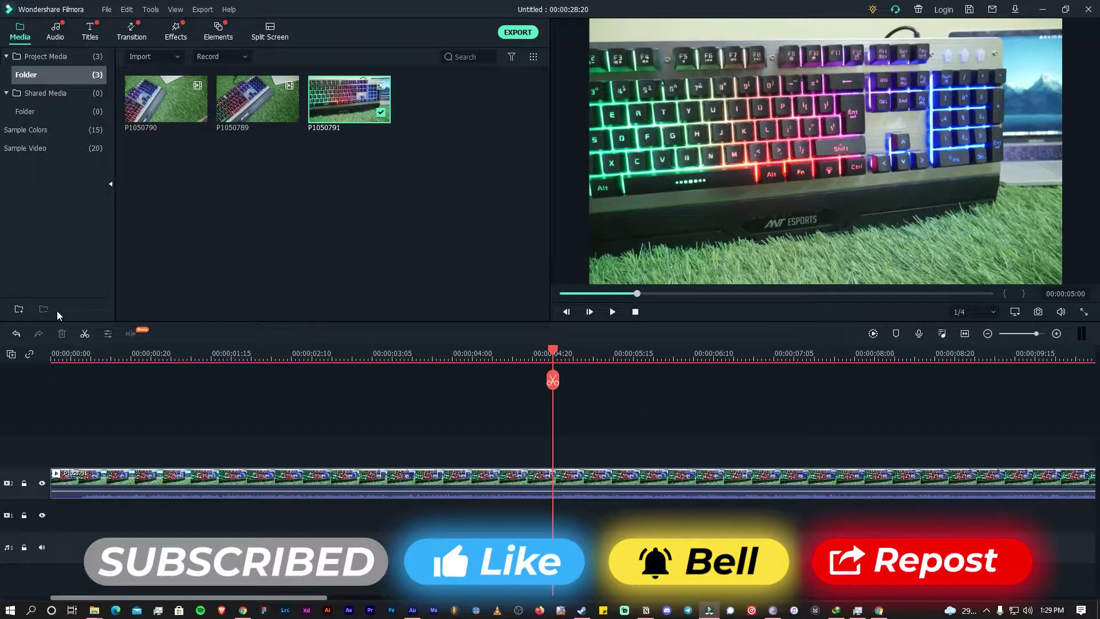
left_click(85, 333)
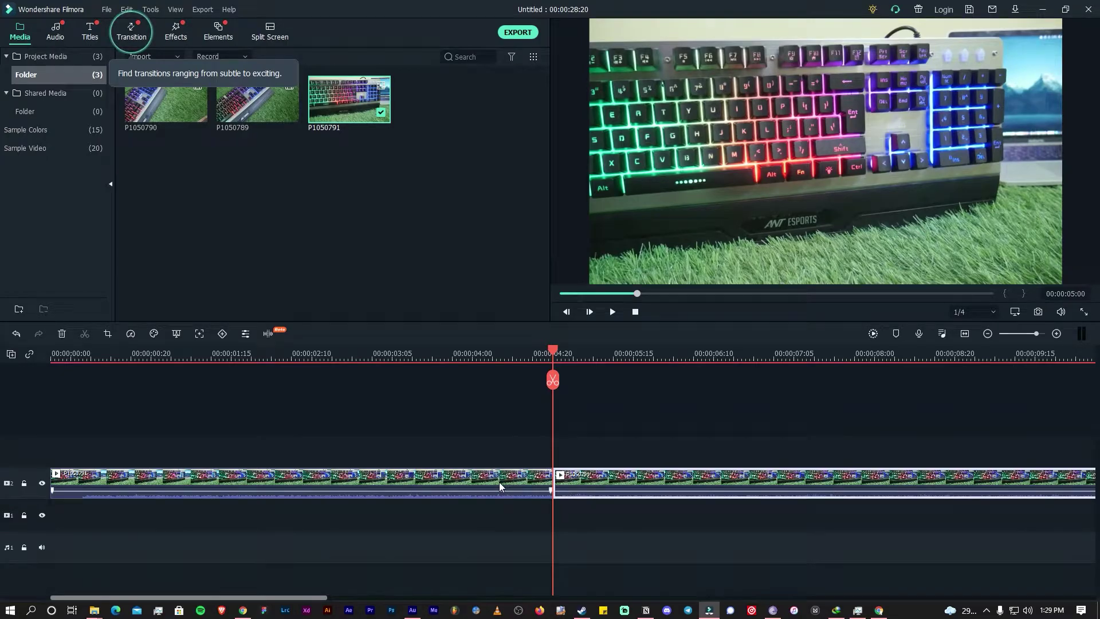
Try deleting each part of the split clip in turn, undoing each deletion.
key("Delete")
key("ctrl+z")
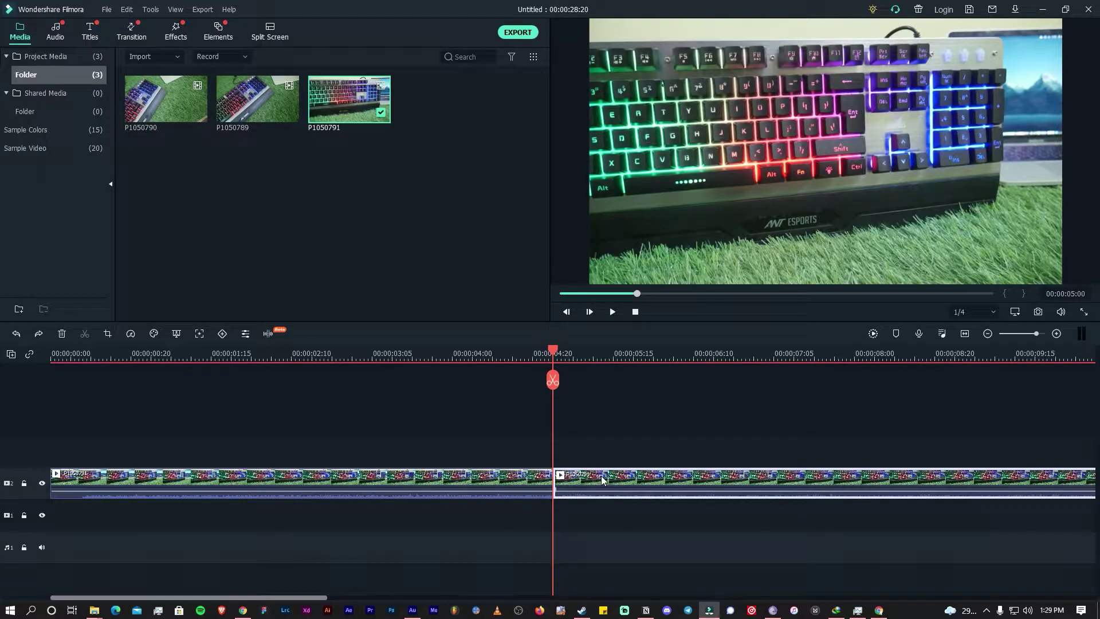
left_click(491, 483)
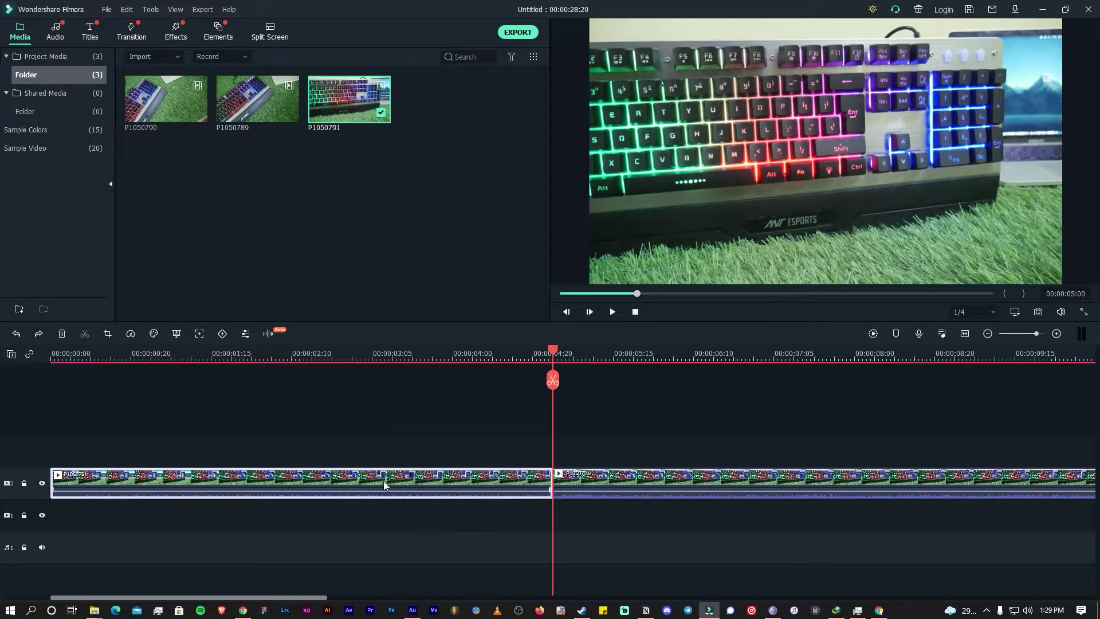
key("Delete")
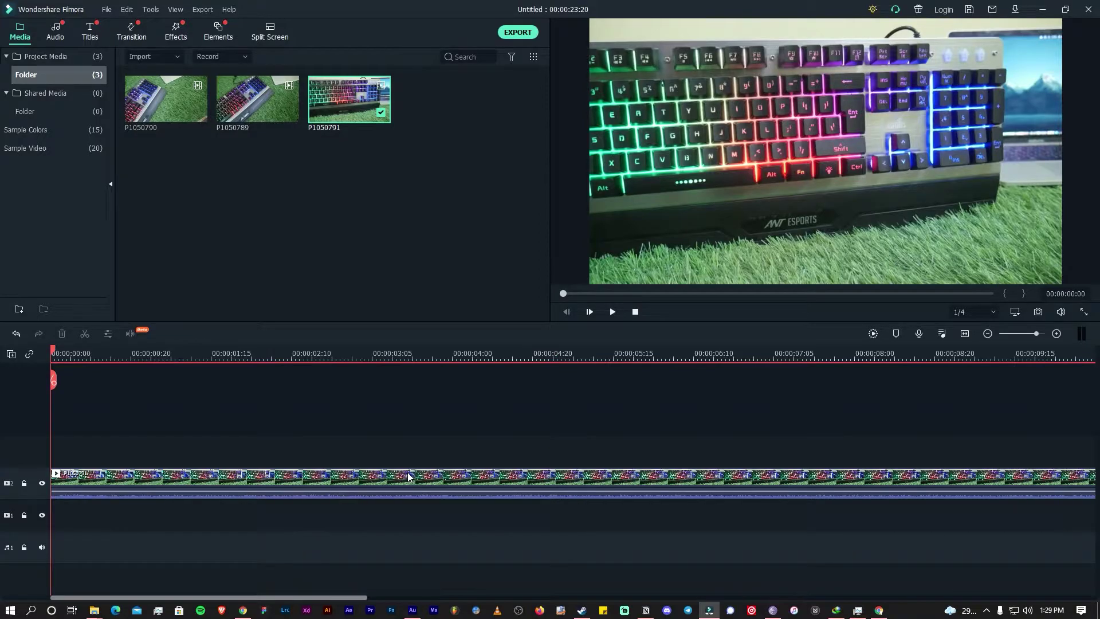
key("ctrl+z")
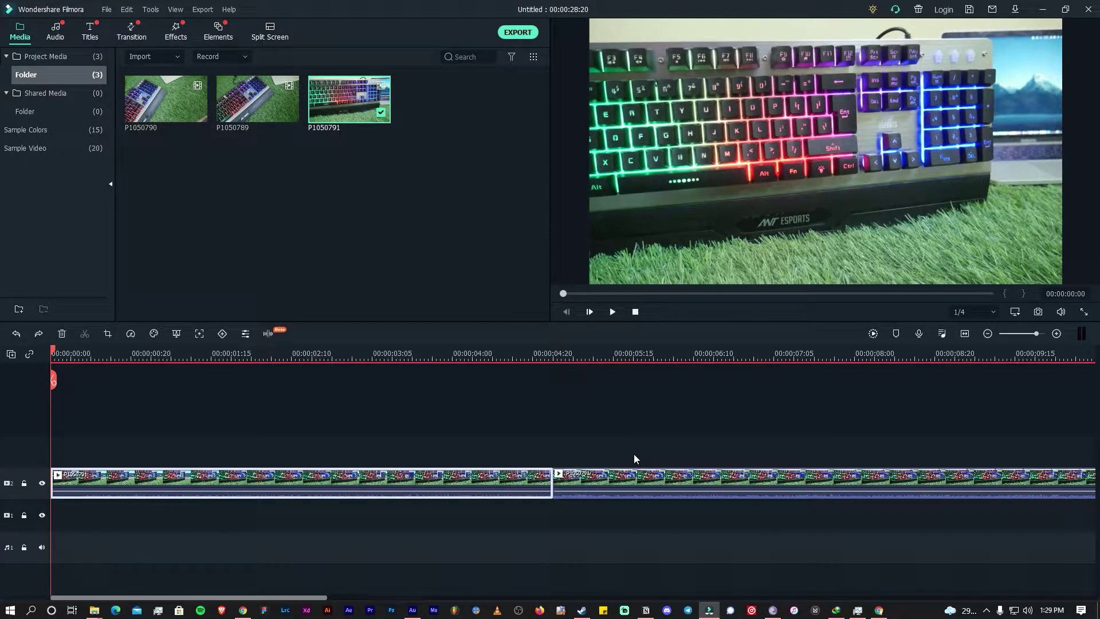
Undo the split of clip P1050791 at five seconds.
left_click(63, 359)
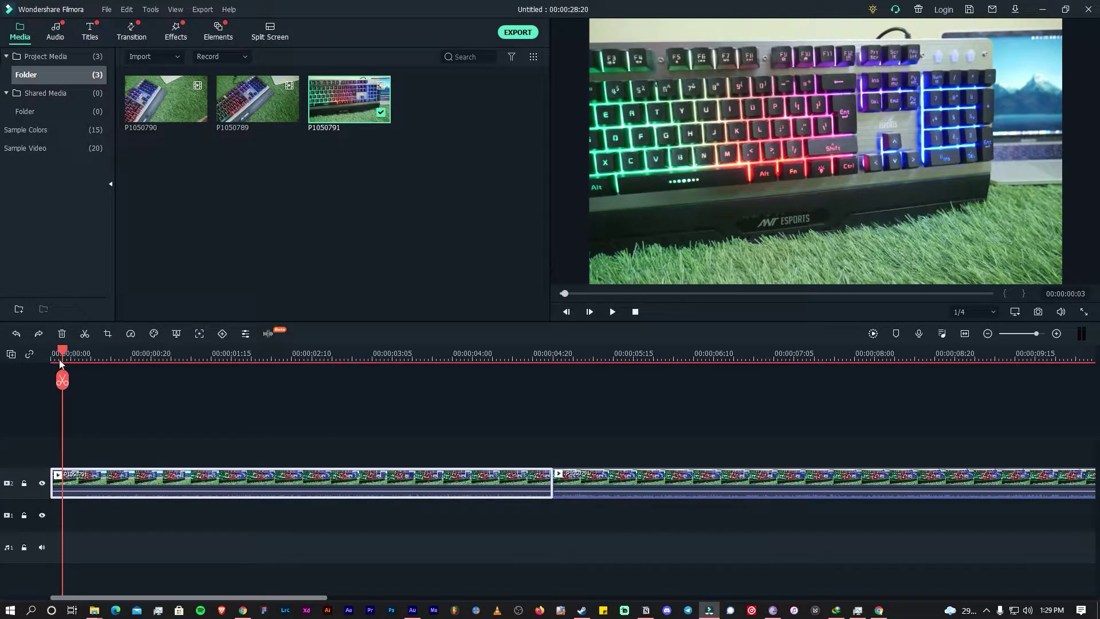
key("ctrl+z")
key("Left")
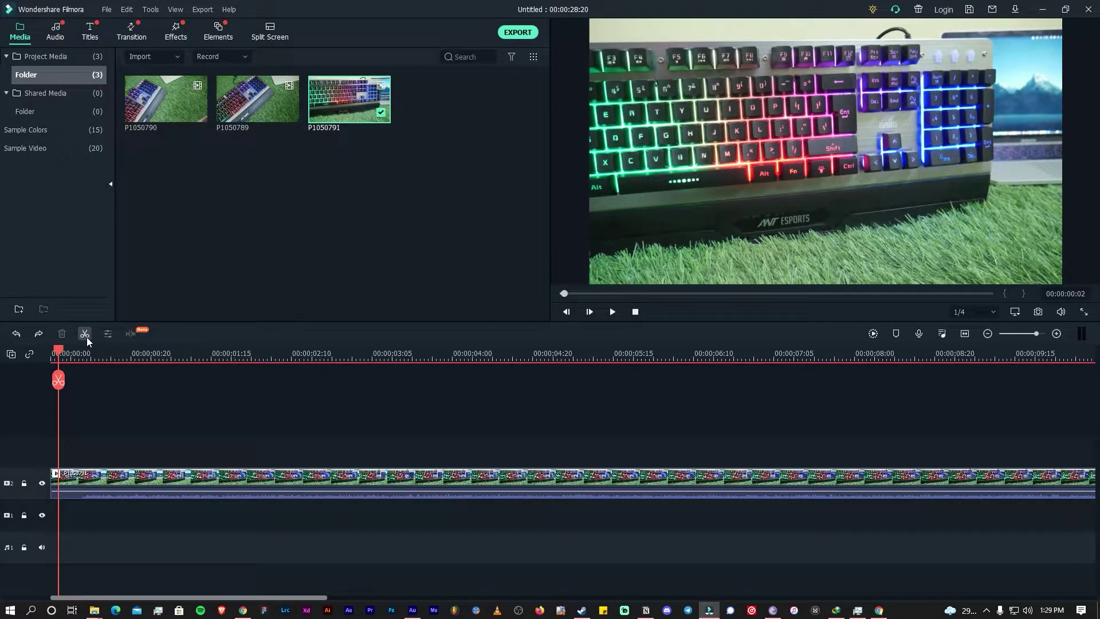
Split clip P1050791 at 00:00:06:04.
left_click_drag(69, 356, 672, 377)
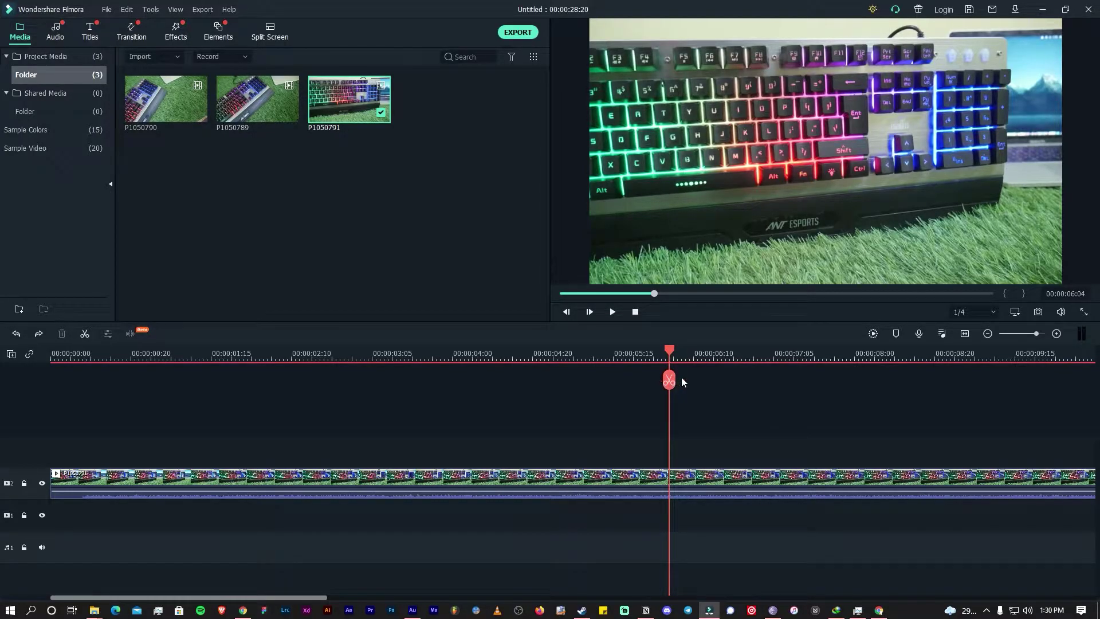
left_click(669, 379)
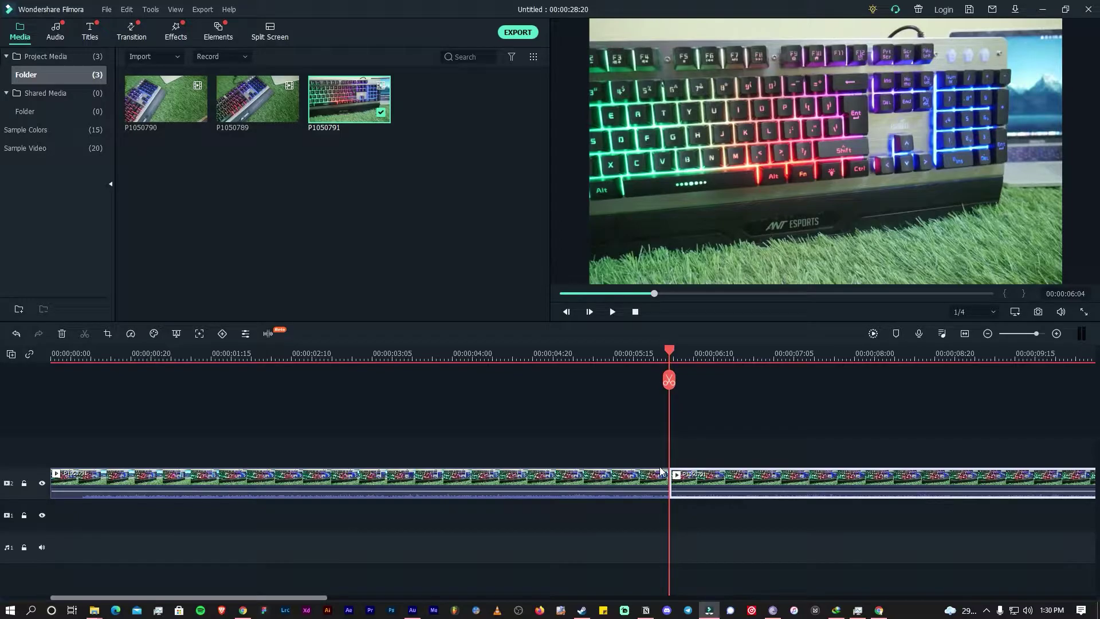
left_click(632, 485)
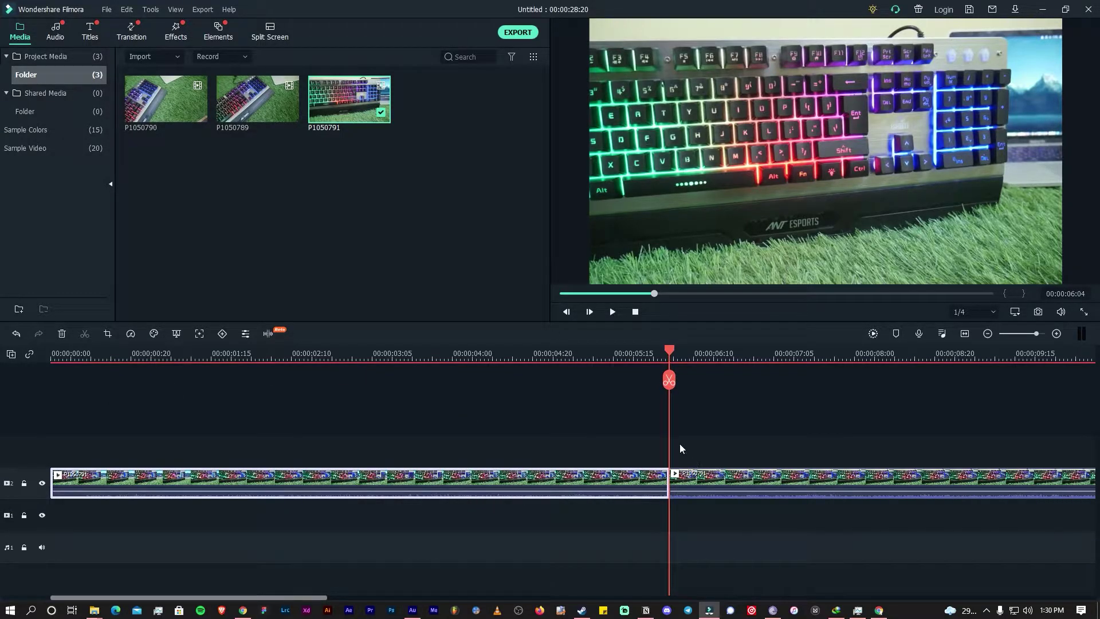
Detach the audio from the second part of clip P1050791.
left_click_drag(671, 359, 693, 357)
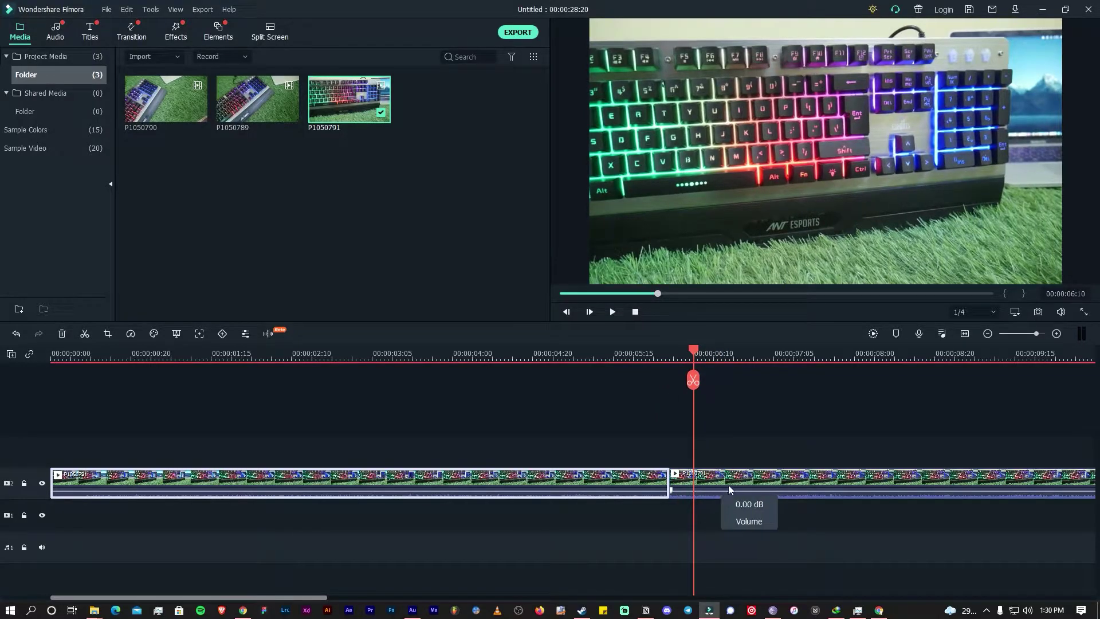
right_click(747, 480)
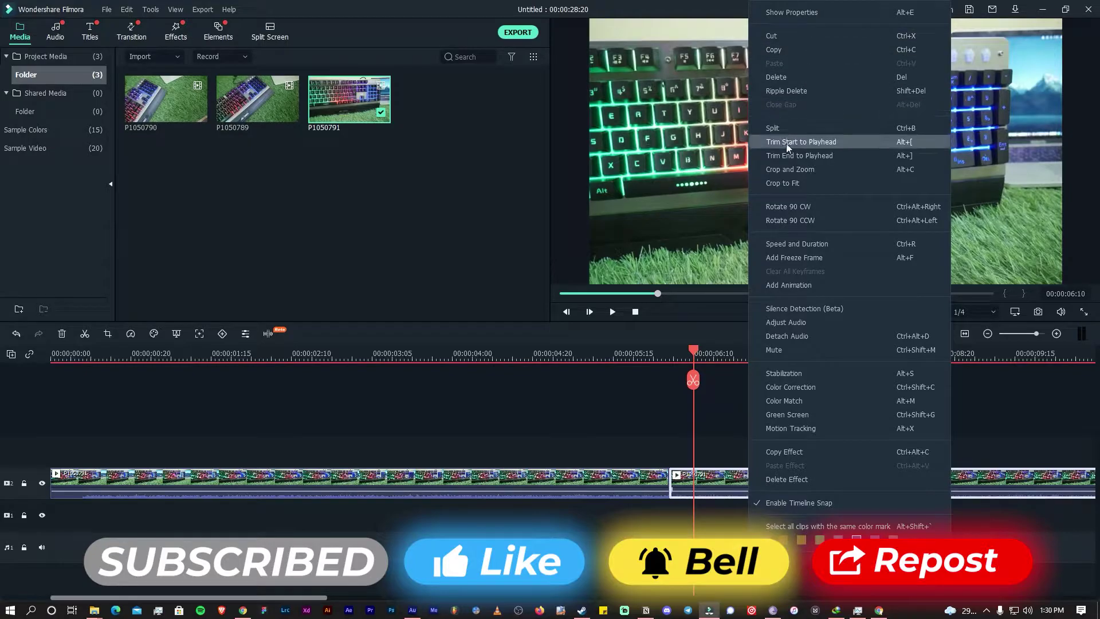
left_click(808, 340)
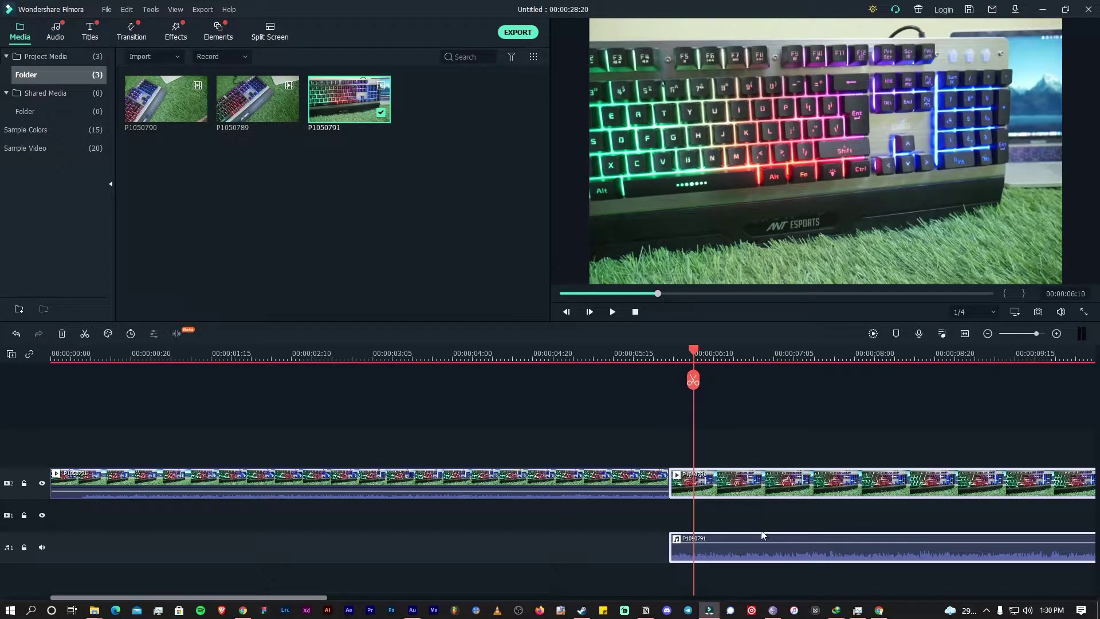
Delete the detached audio and the first part of clip P1050791, leaving no gap at the start of the timeline.
right_click(723, 550)
left_click(733, 570)
key("Delete")
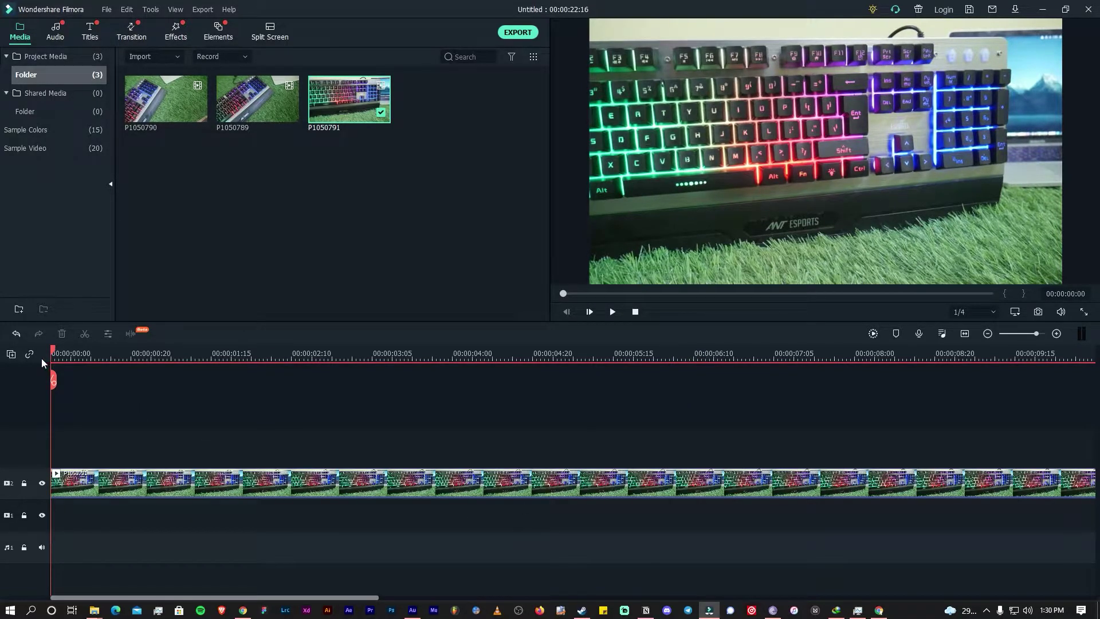
Trim the end of clip P1050791 to 00:00:18:22.
scroll(120, 353, "up", 3)
left_click(965, 334)
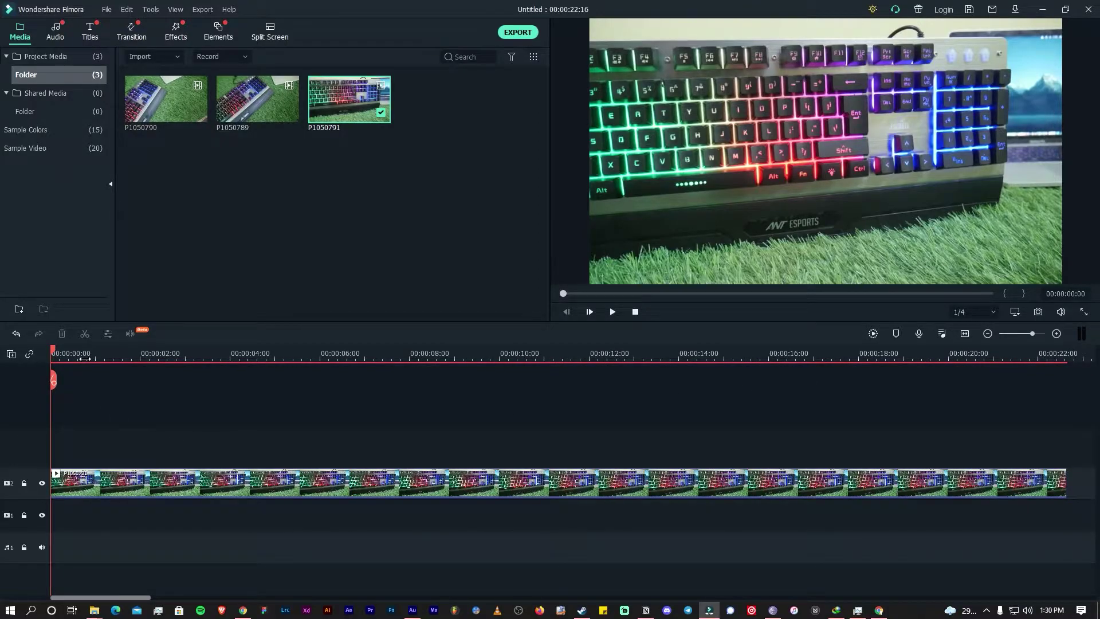
left_click_drag(56, 354, 844, 395)
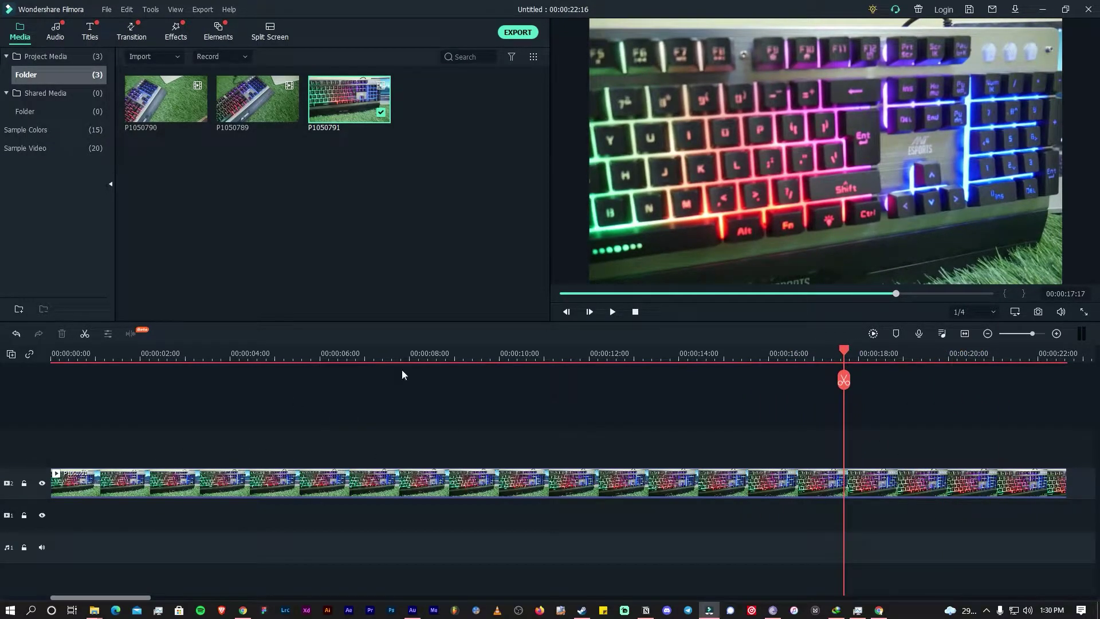
left_click(863, 357)
left_click_drag(863, 359, 899, 364)
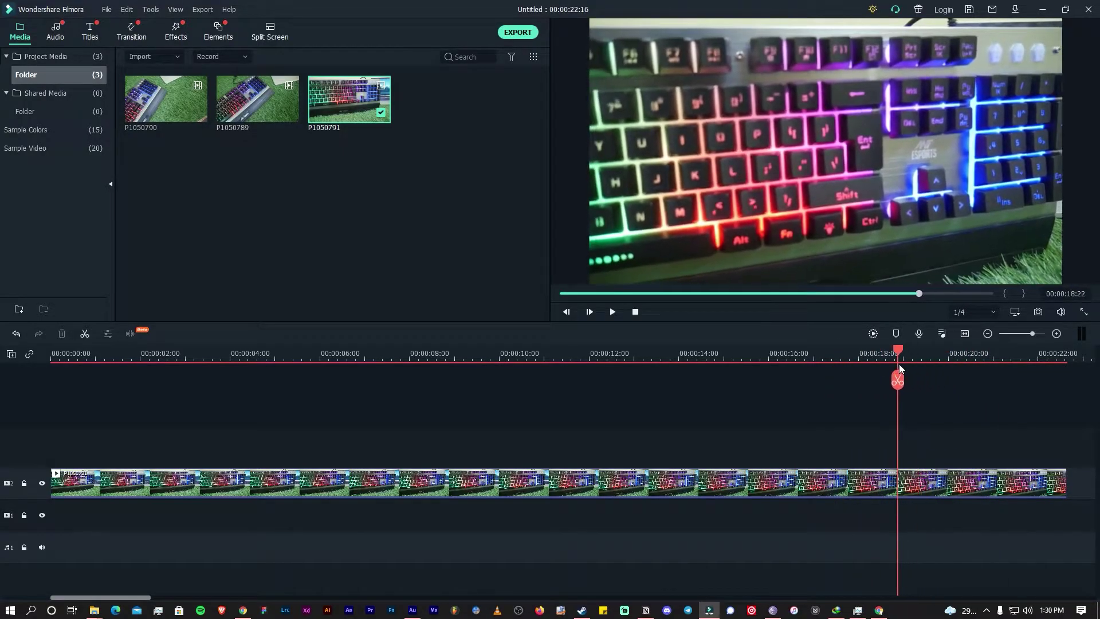
left_click(1064, 481)
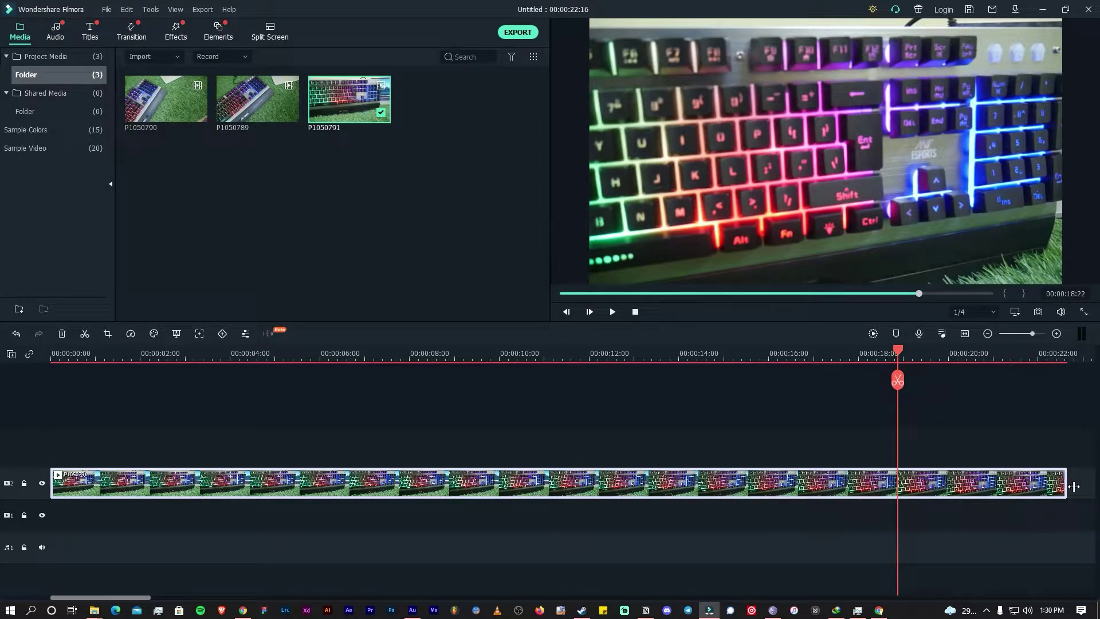
left_click_drag(146, 603, 163, 603)
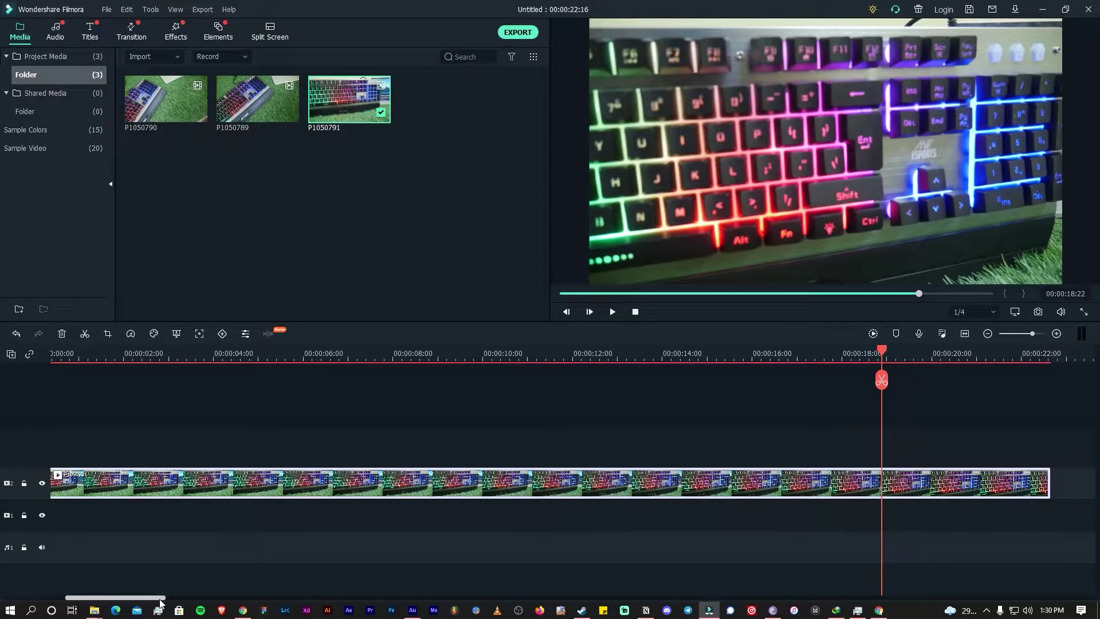
left_click(964, 334)
left_click_drag(1070, 487, 893, 506)
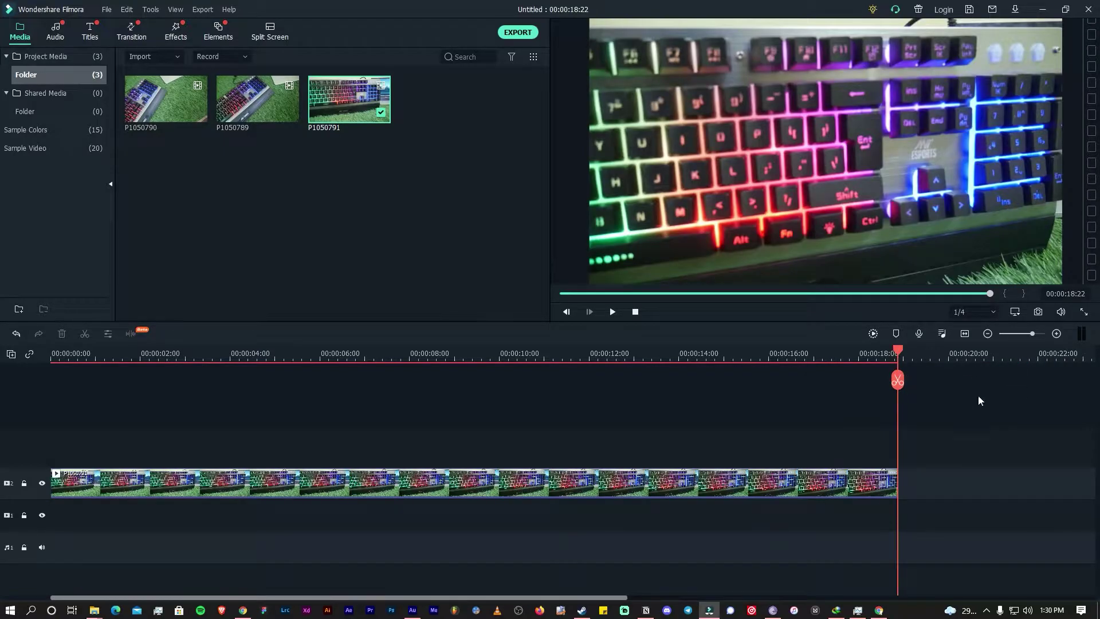
Add clip P1050789 to video track 1 at the end of clip P1050791 and preview the cut between them.
mouse_move(250, 87)
left_click(290, 113)
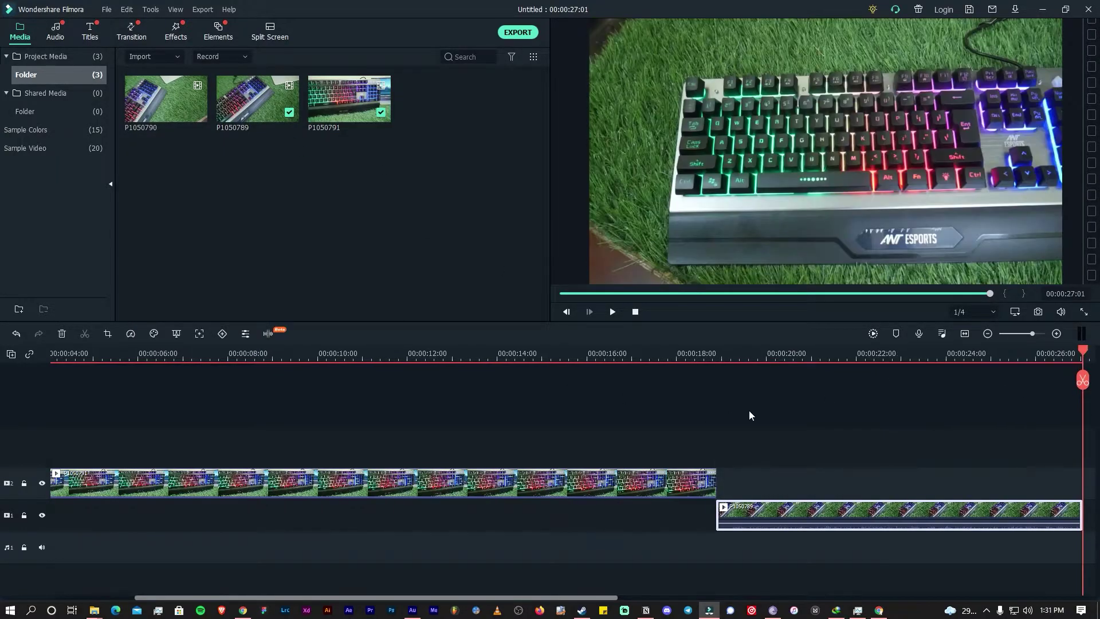
left_click(692, 357)
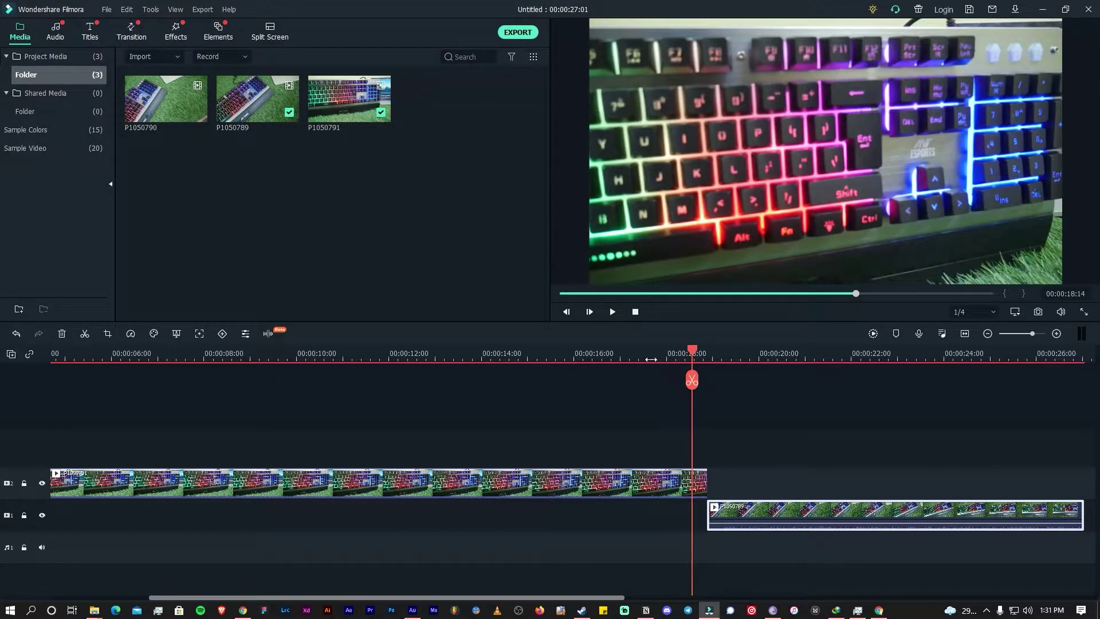
left_click_drag(693, 353, 736, 352)
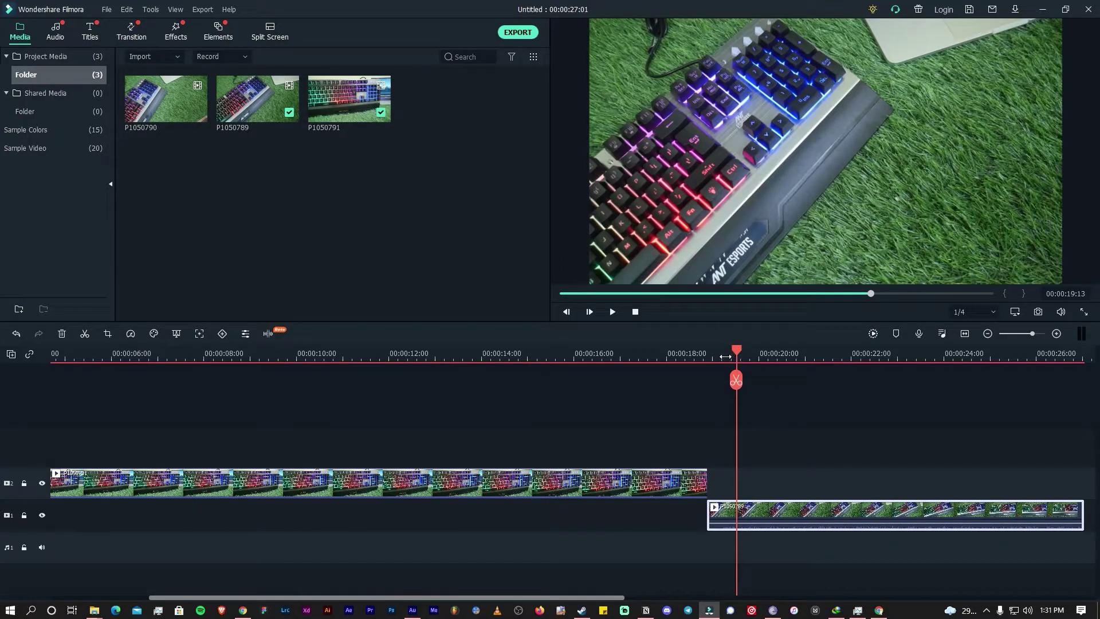
Trim the start of clip P1050789 at 00:00:21:09, keeping it against the end of the first clip.
left_click_drag(736, 352, 891, 364)
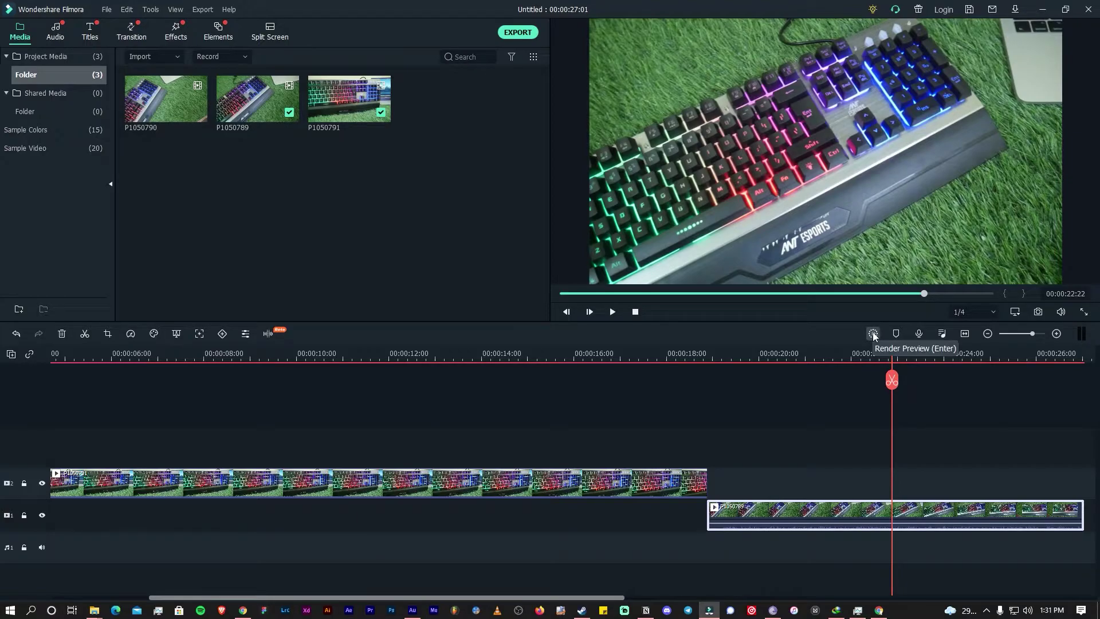
left_click(691, 354)
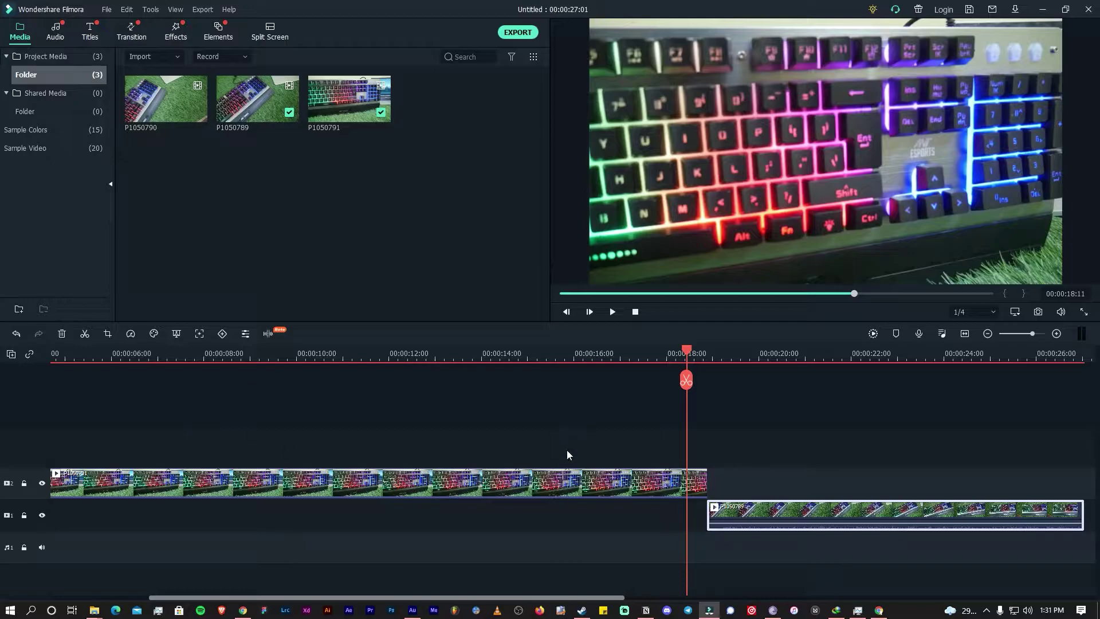
left_click_drag(692, 354, 686, 352)
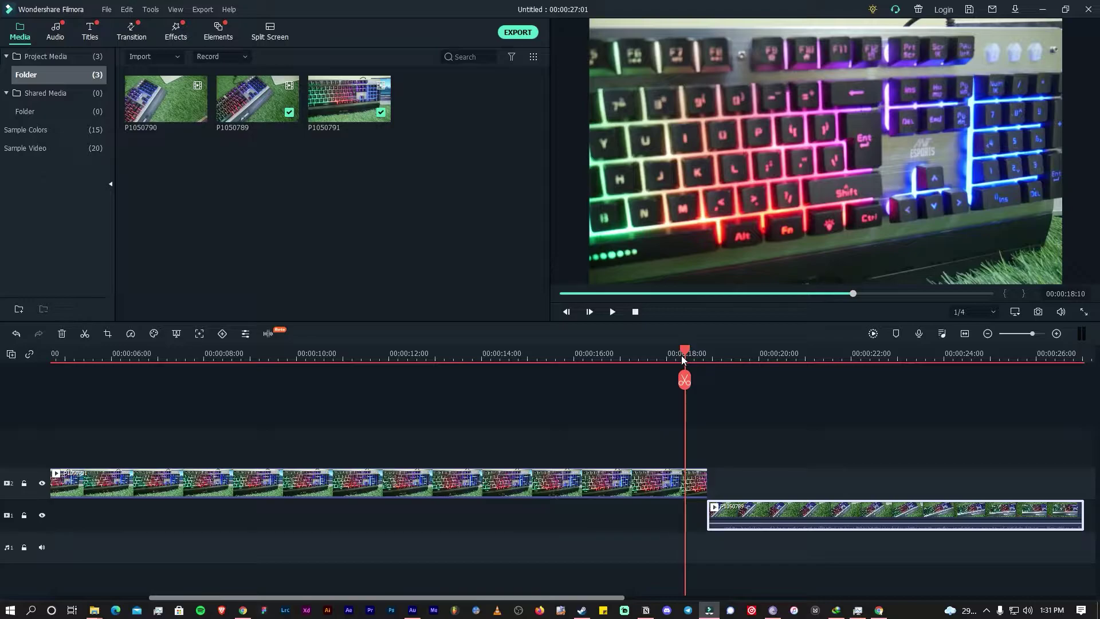
left_click_drag(614, 596, 762, 597)
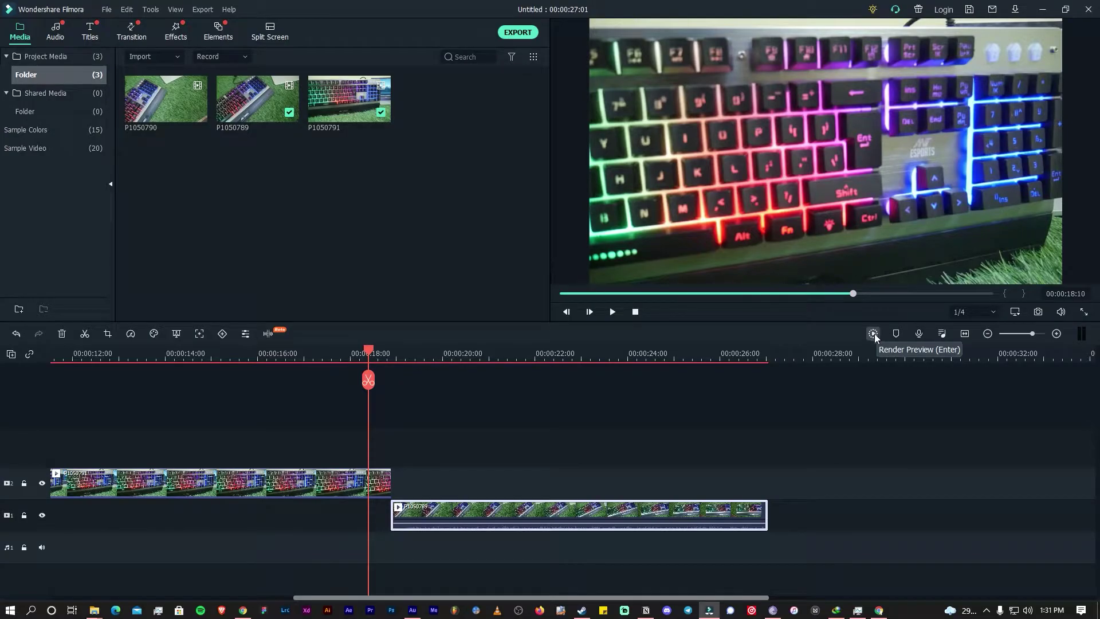
left_click_drag(368, 350, 507, 360)
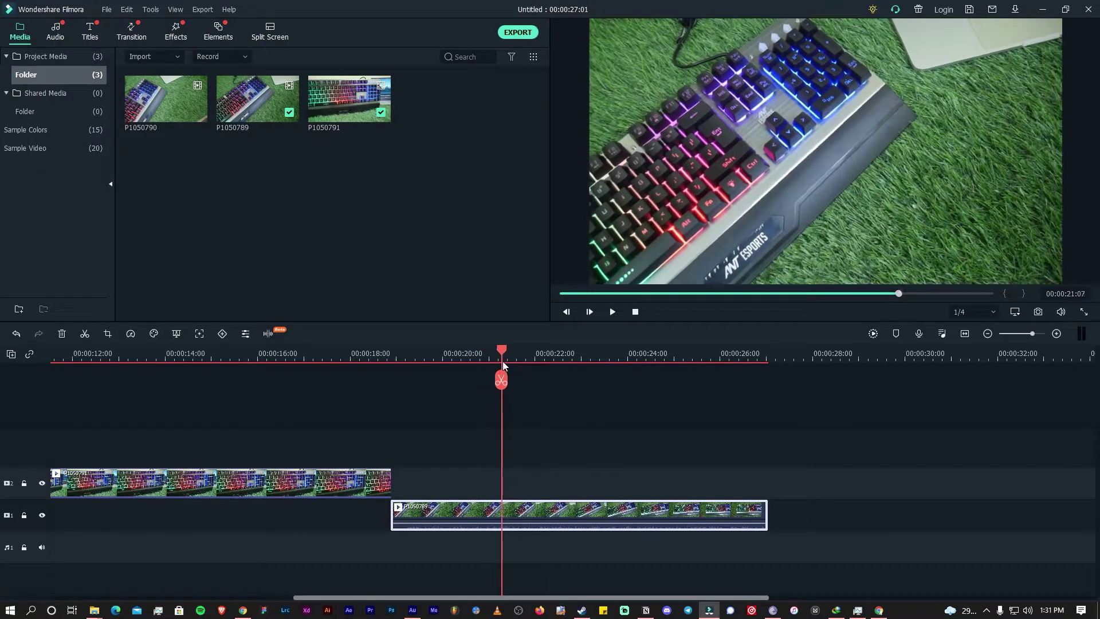
left_click_drag(397, 510, 507, 510)
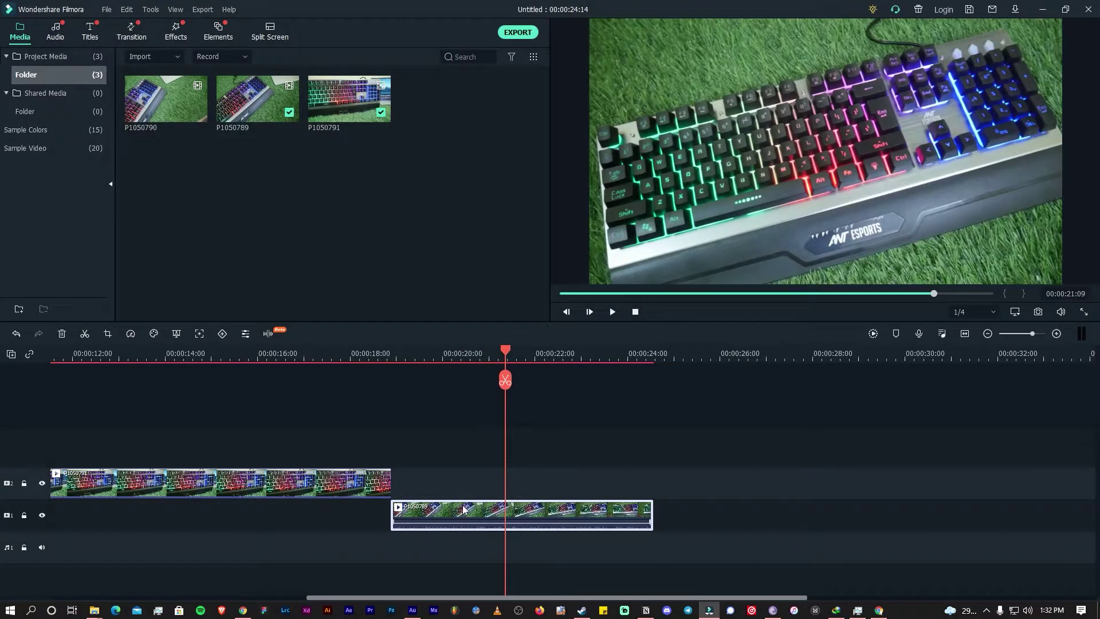
Try trimming the start of clip P1050789 with auto ripple switched off, leaving a gap after clip P1050791, and undo the trim.
scroll(406, 365, "down", 1)
left_click(400, 362)
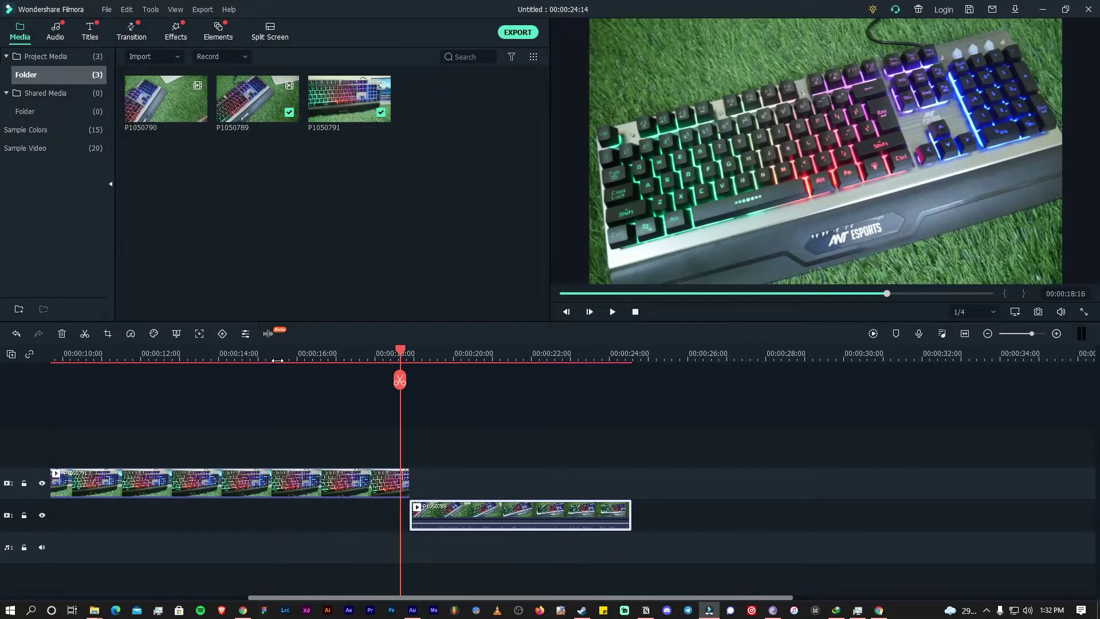
left_click(30, 355)
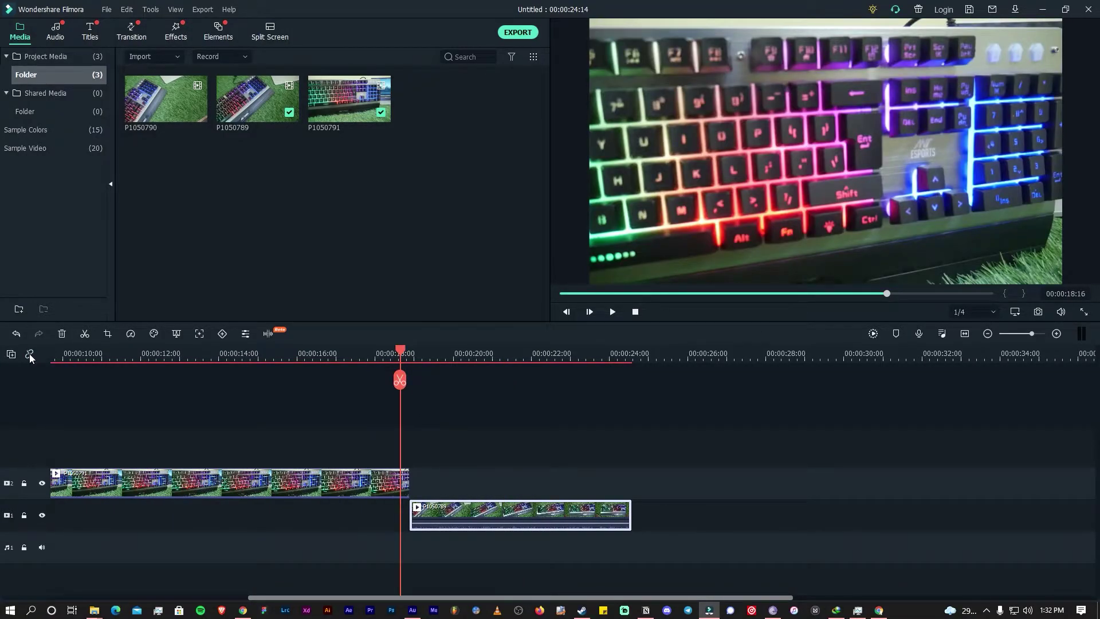
left_click_drag(400, 380, 430, 380)
left_click_drag(416, 516, 488, 516)
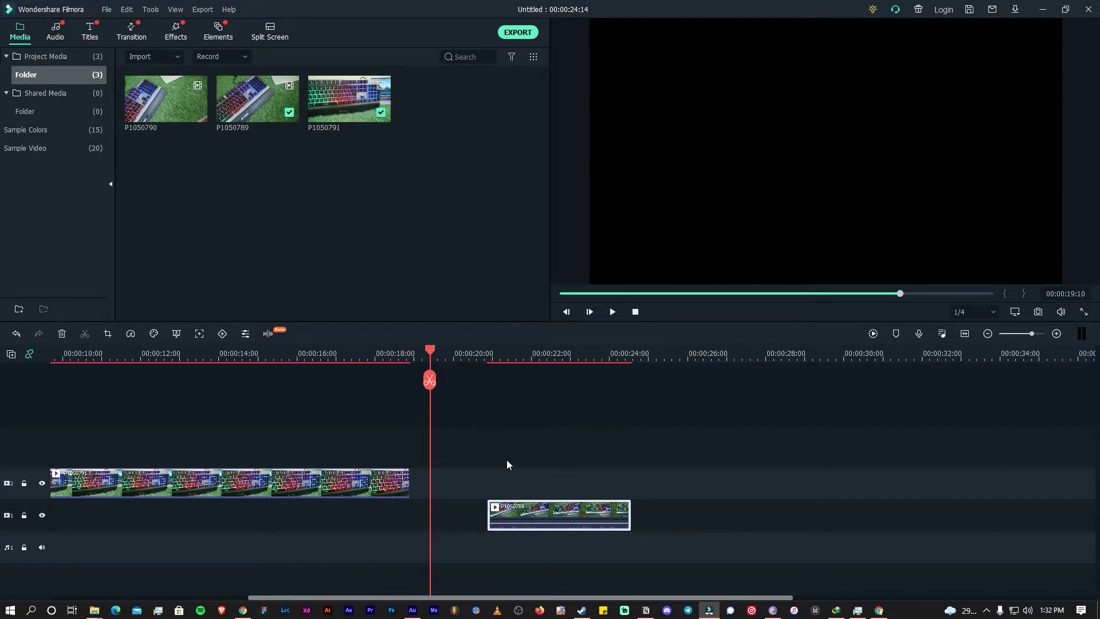
key("ctrl+z")
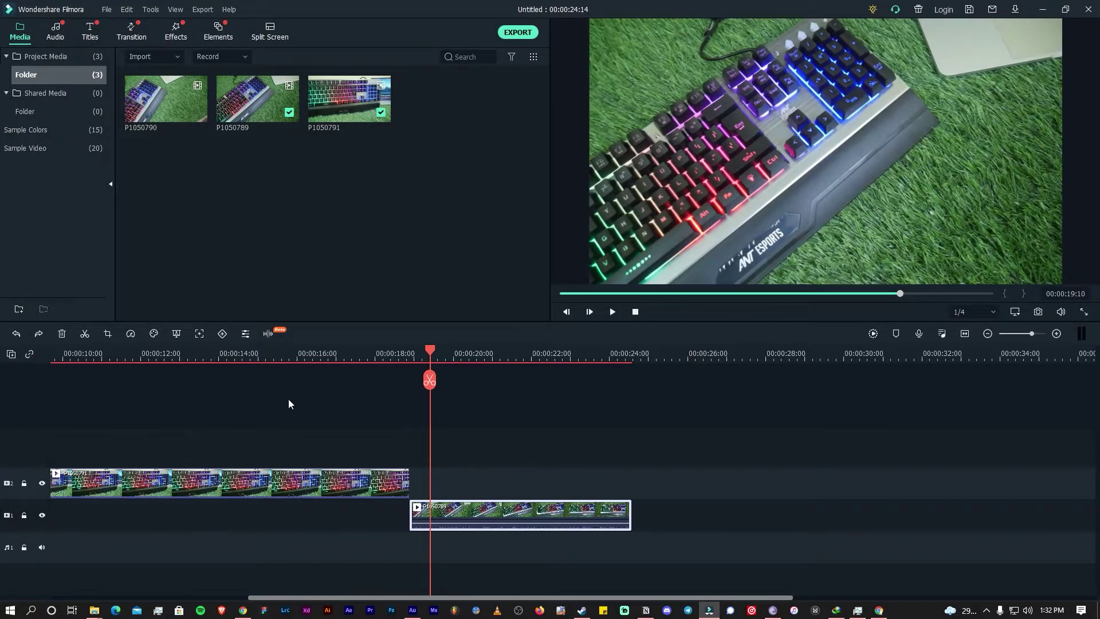
Move clip P1050791 down to video track 1, directly before clip P1050789.
mouse_move(410, 357)
left_mouse_down()
mouse_move(429, 360)
mouse_move(401, 372)
mouse_move(412, 373)
left_mouse_up()
left_click(480, 426)
left_click_drag(390, 484, 385, 517)
left_click_drag(154, 119, 472, 514)
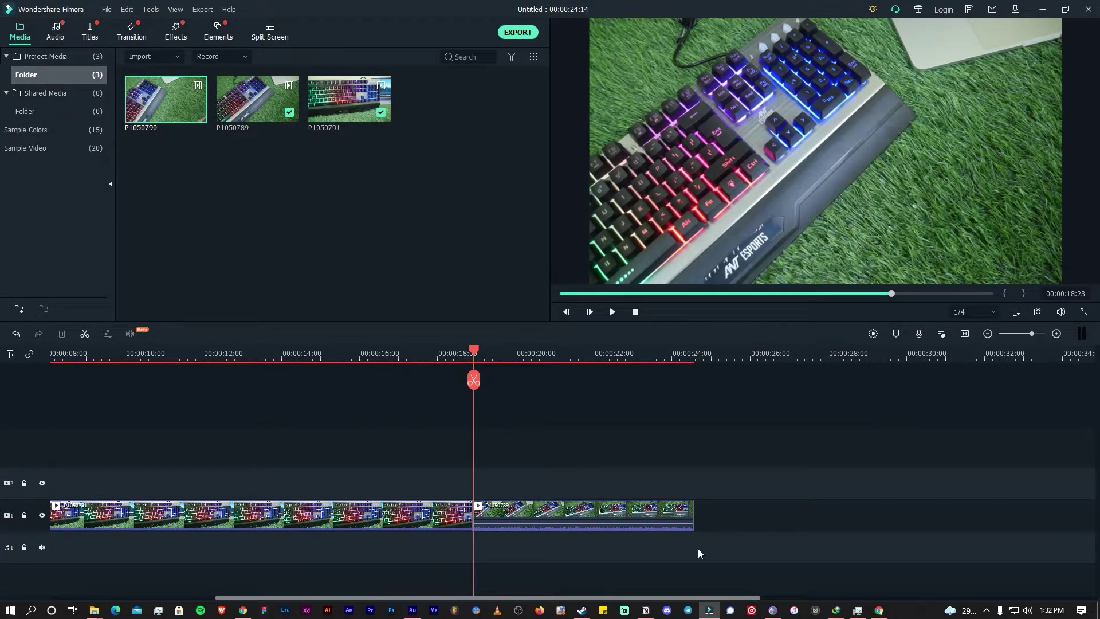
Examine the timeline at different zoom levels, from the whole sequence down to individual frames around the cut between clips P1050791 and P1050789.
left_click_drag(756, 597, 746, 596)
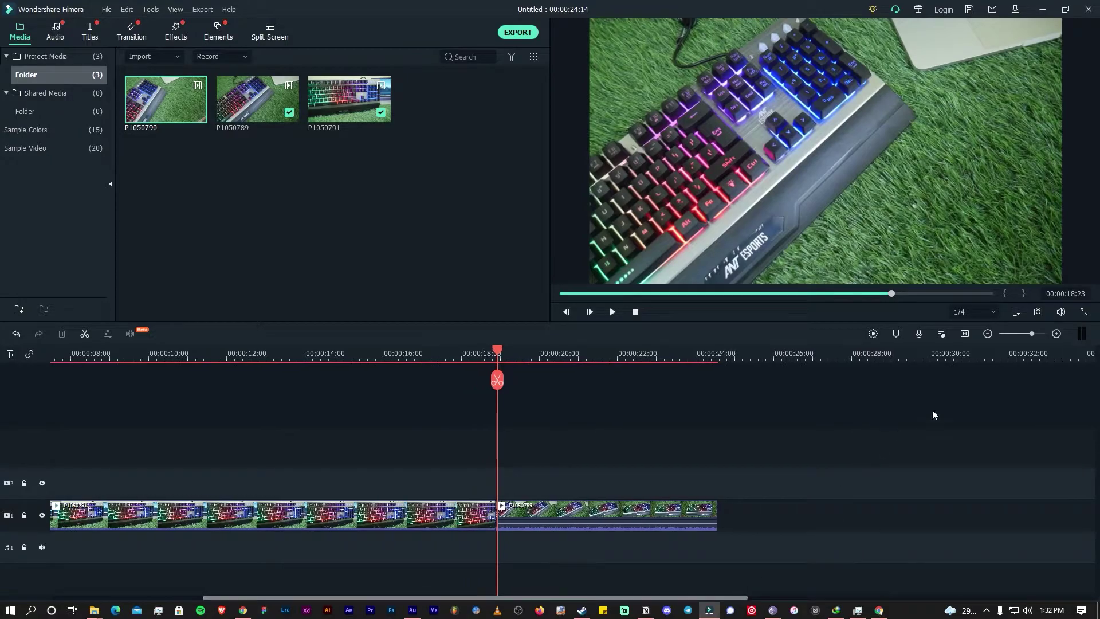
left_click(987, 334)
left_click(1015, 334)
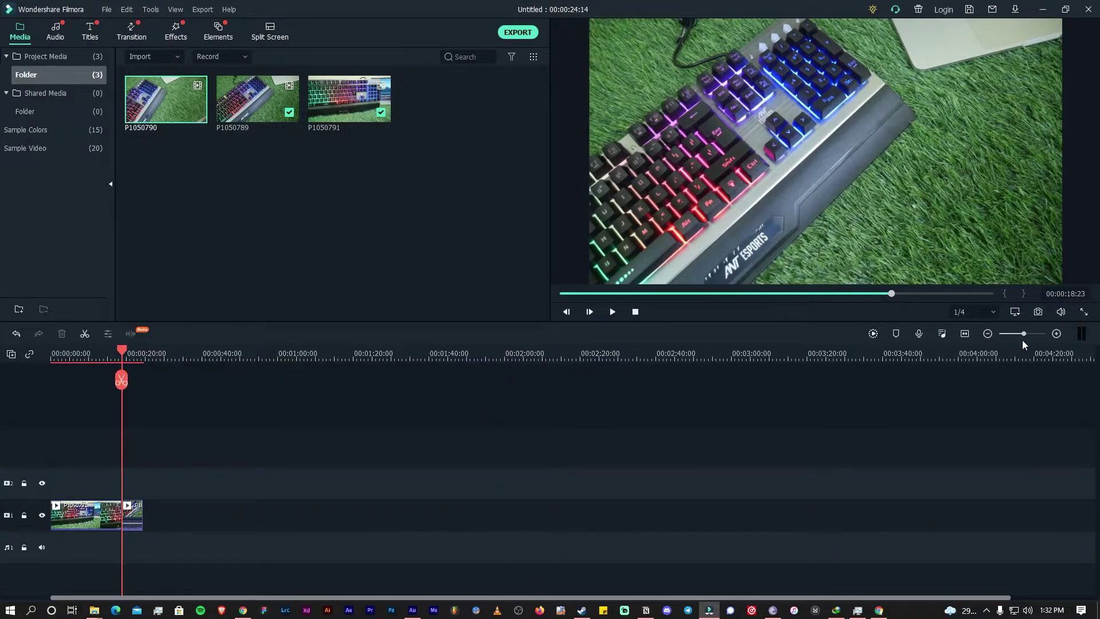
left_click(1055, 334)
left_click(1052, 338)
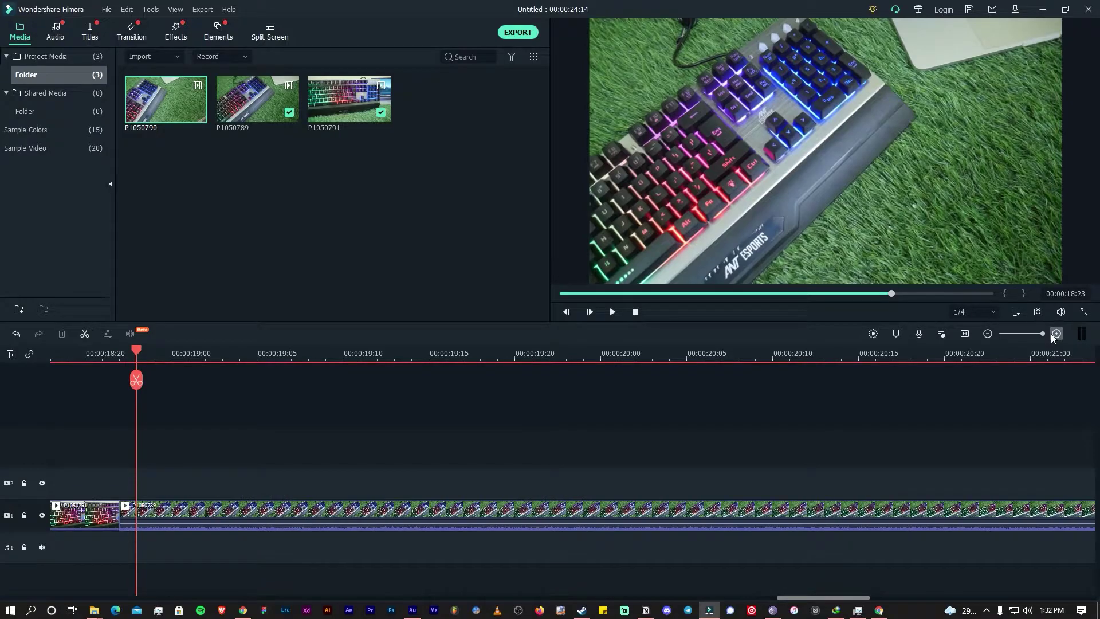
scroll(143, 484, "up", 5)
scroll(124, 486, "down", 5)
scroll(124, 484, "up", 5)
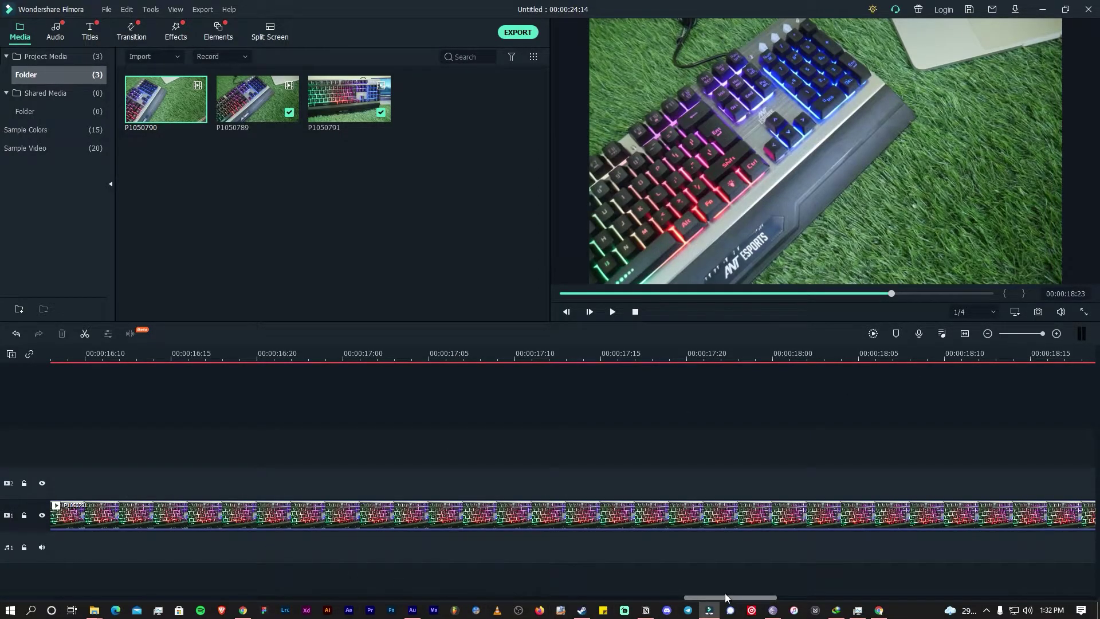
left_click_drag(728, 598, 769, 599)
scroll(723, 521, "up", 10)
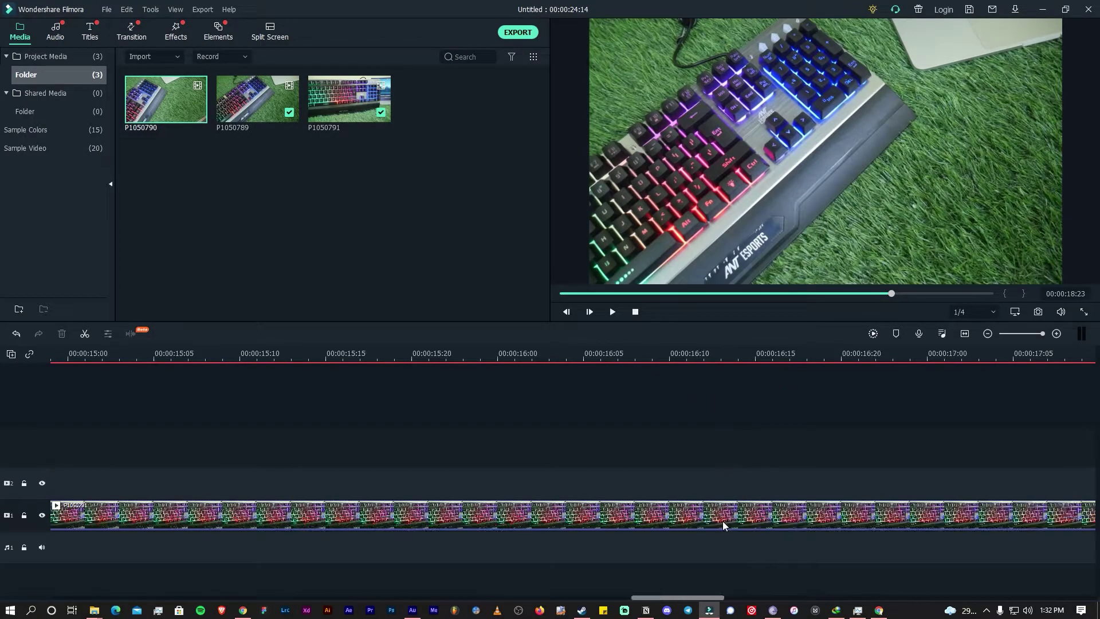
scroll(704, 516, "down", 15)
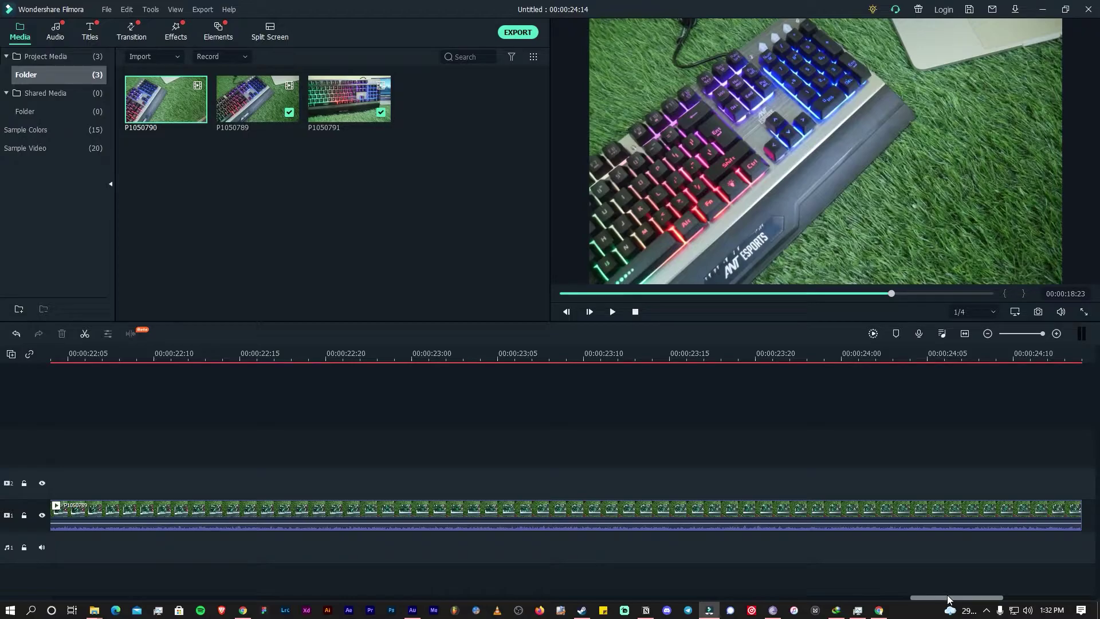
left_click_drag(911, 601, 739, 591)
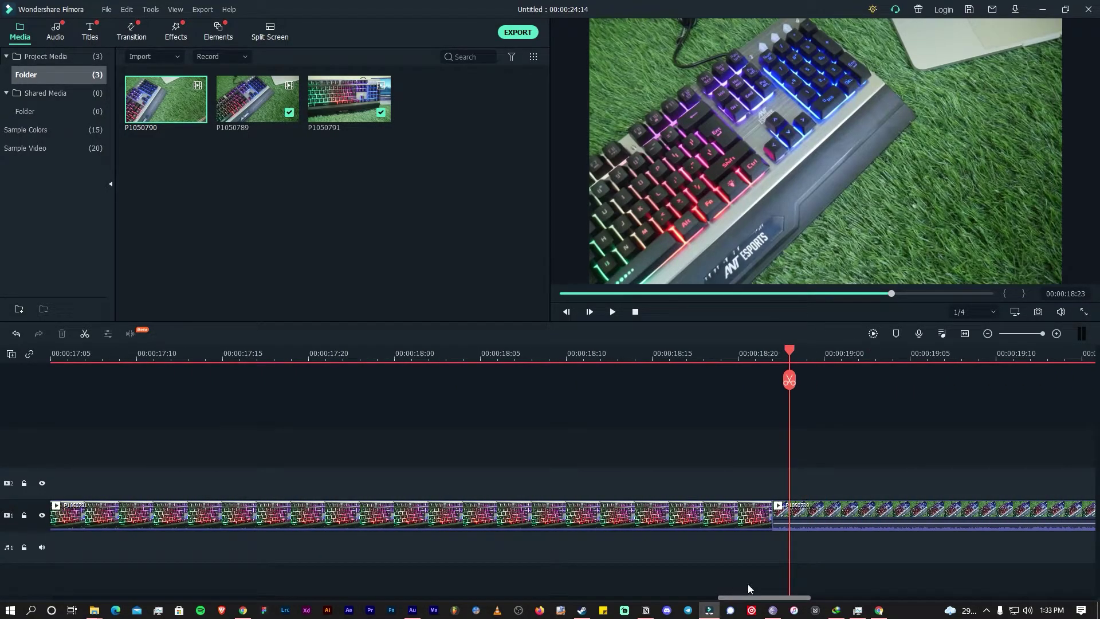
Place clip P1050790 on video track 2 at 00:00:18:22, above the cut, and remove it again.
left_click(772, 354)
left_click_drag(188, 121, 769, 490)
scroll(786, 463, "up", 5)
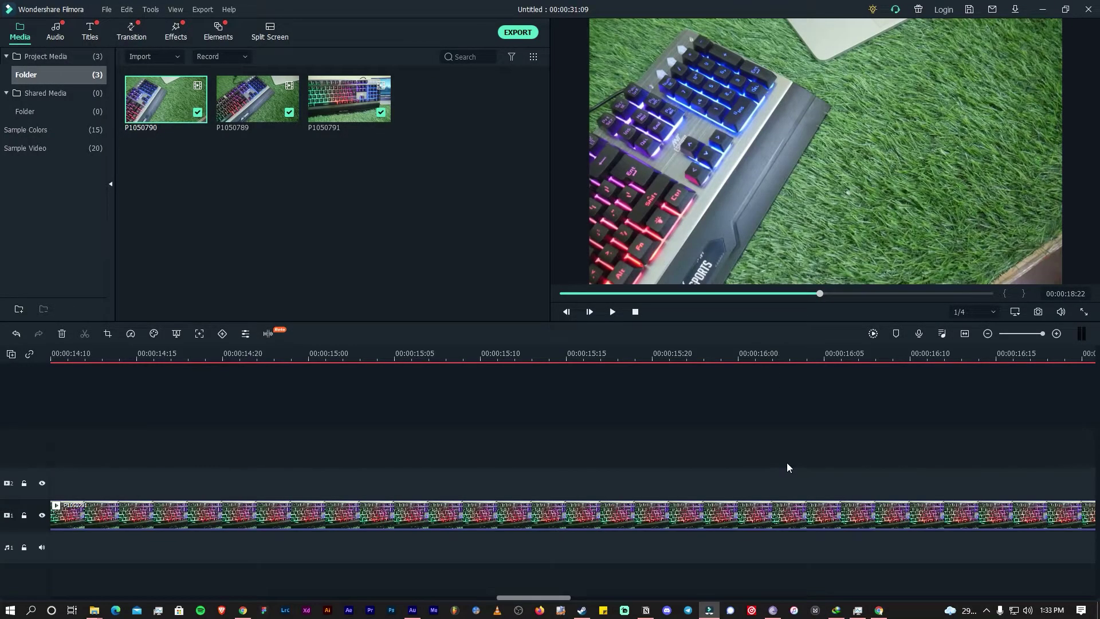
scroll(786, 463, "down", 5)
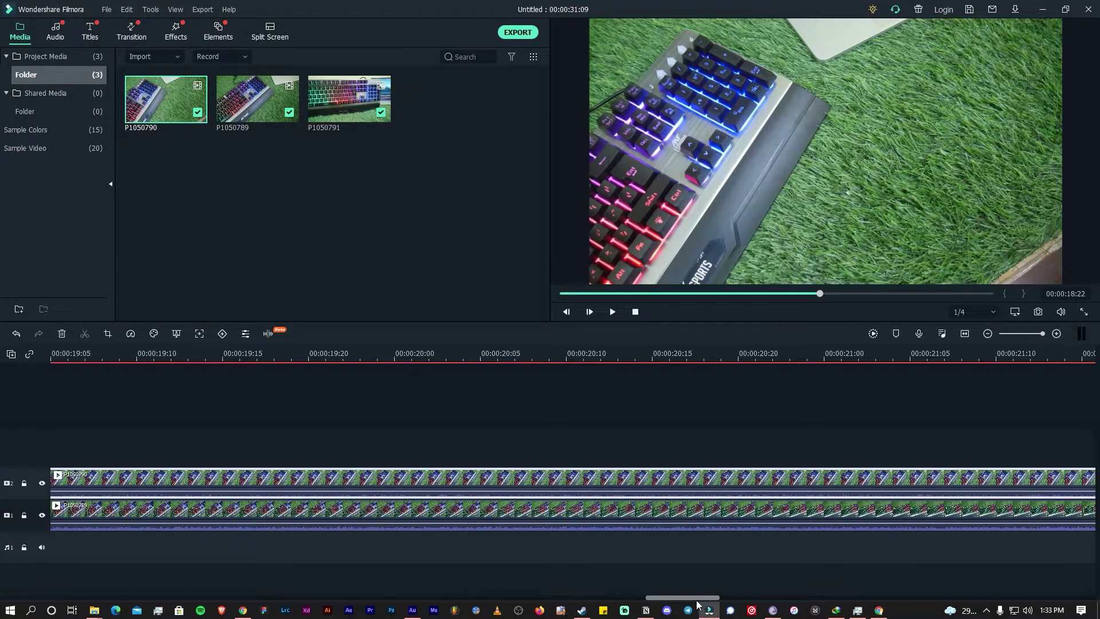
scroll(786, 467, "up", 3)
left_click(786, 466)
left_click(780, 480)
key("Delete")
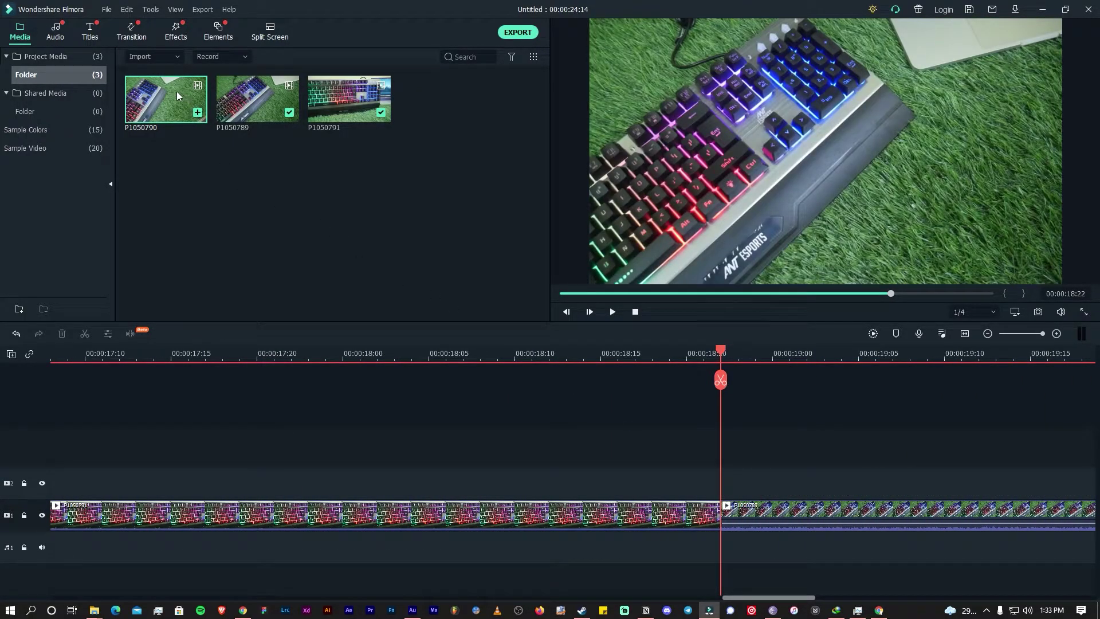
left_click_drag(152, 117, 723, 518)
mouse_move(717, 355)
left_mouse_down()
mouse_move(702, 361)
mouse_move(729, 363)
left_mouse_up()
double_click(774, 518)
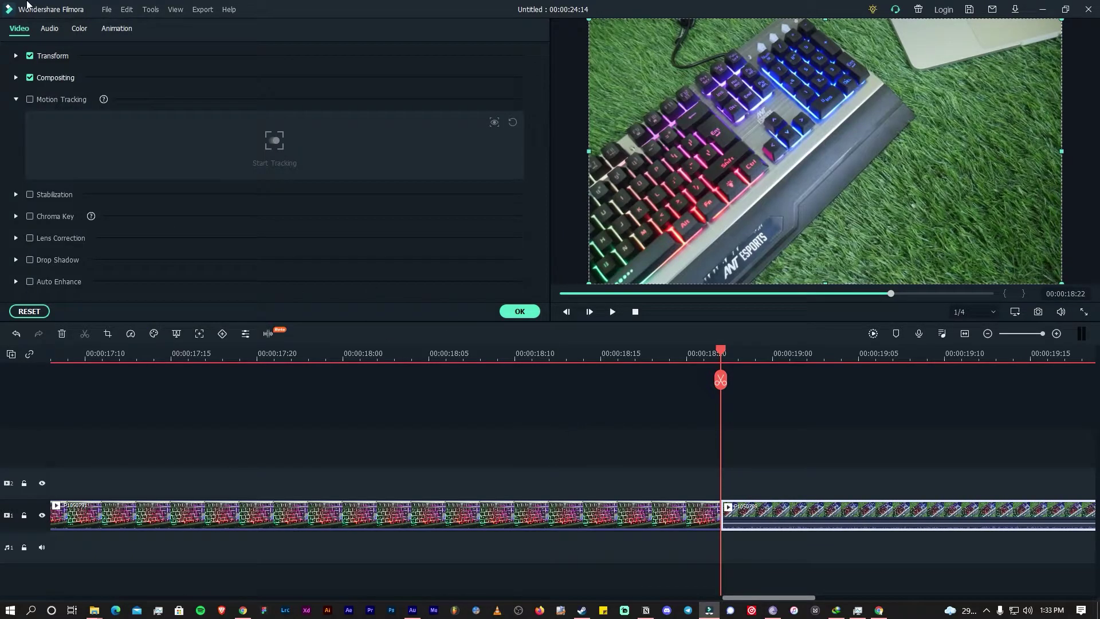
left_click(519, 312)
Insert clip P1050790 between clips P1050791 and P1050789 on video track 1, fit the timeline in view, and take the insertion back.
left_click_drag(178, 104, 726, 512)
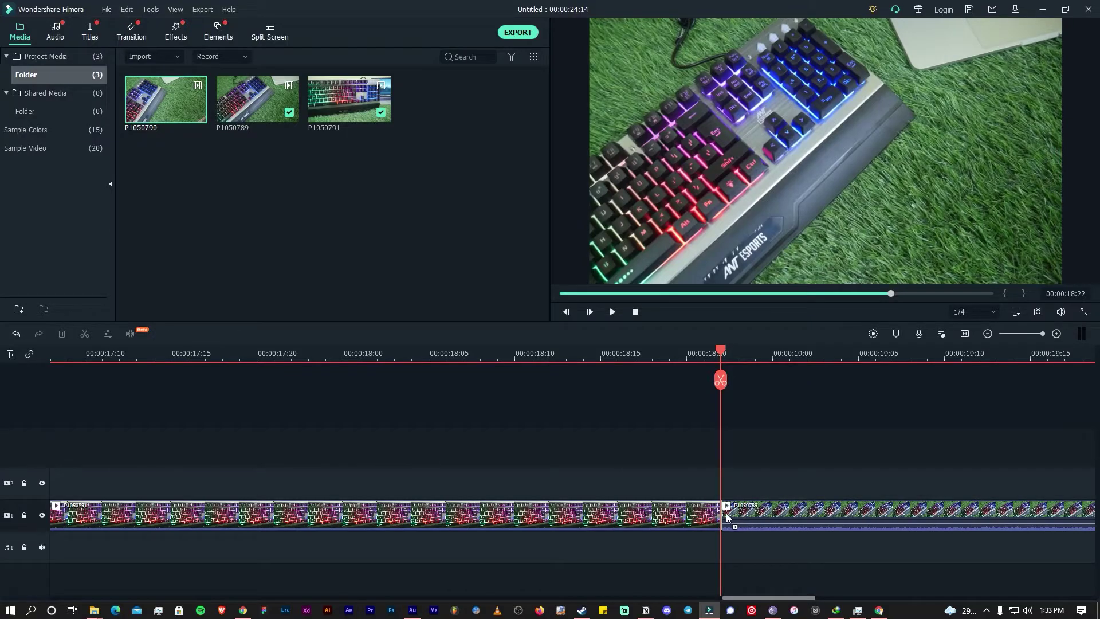
scroll(630, 544, "down", 10)
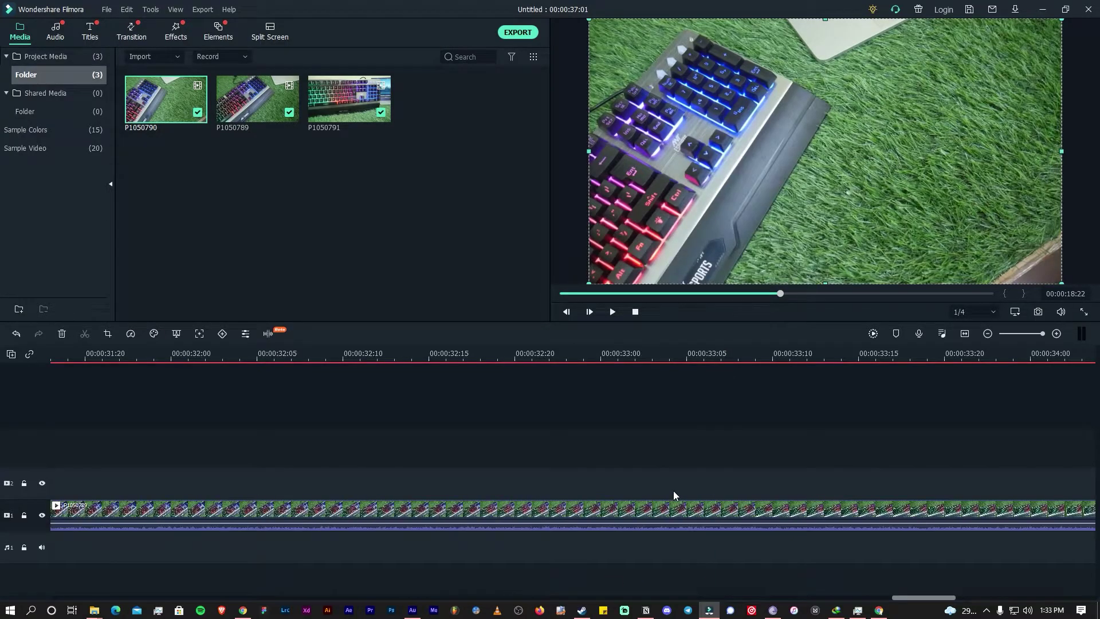
key("shift+z")
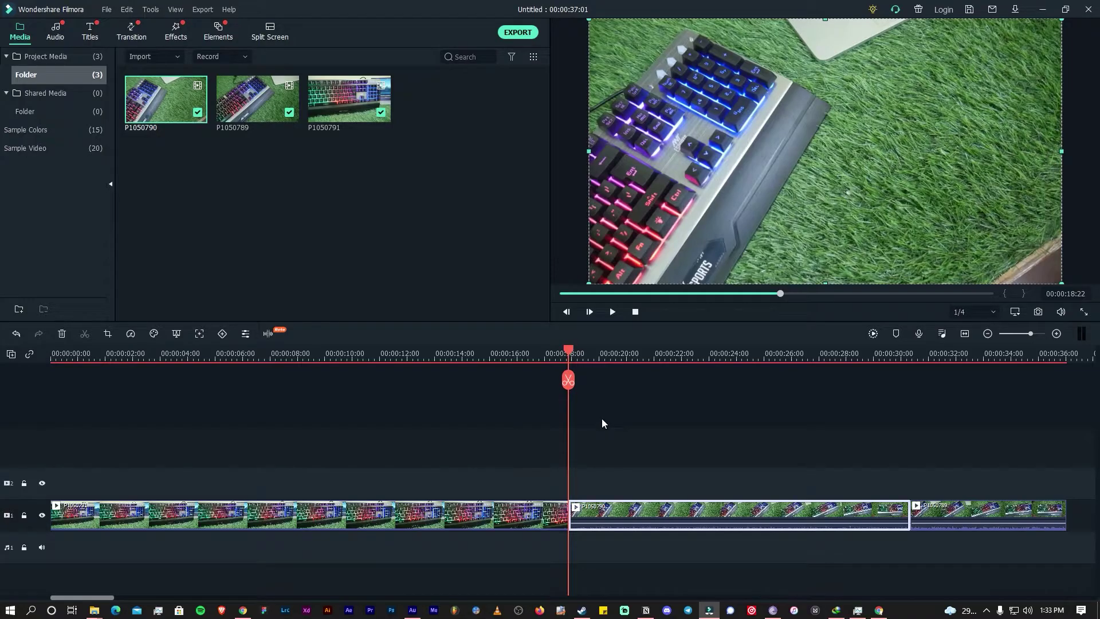
key("Delete")
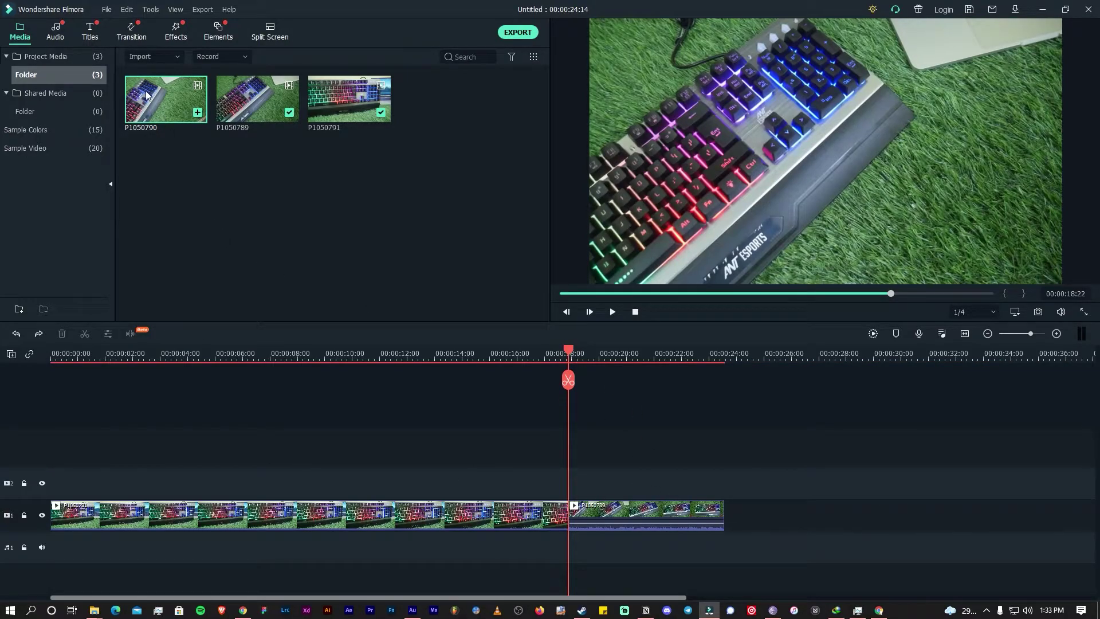
Replace clip P1050789 on the timeline with clip P1050790 and undo the replacement.
key("alt+space")
key("Escape")
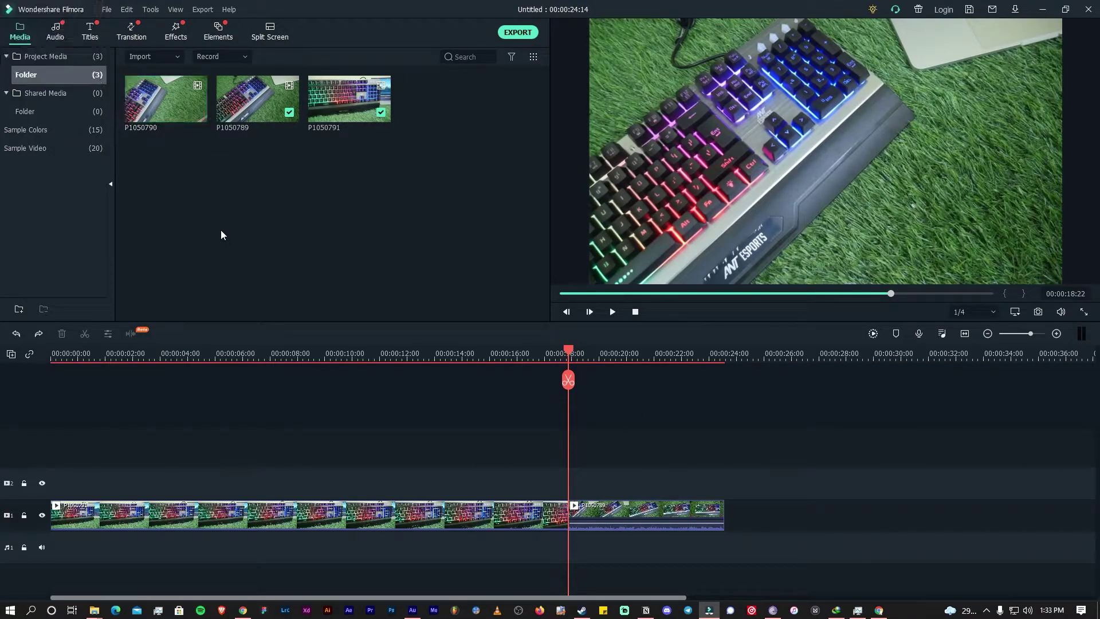
left_click_drag(156, 108, 591, 520)
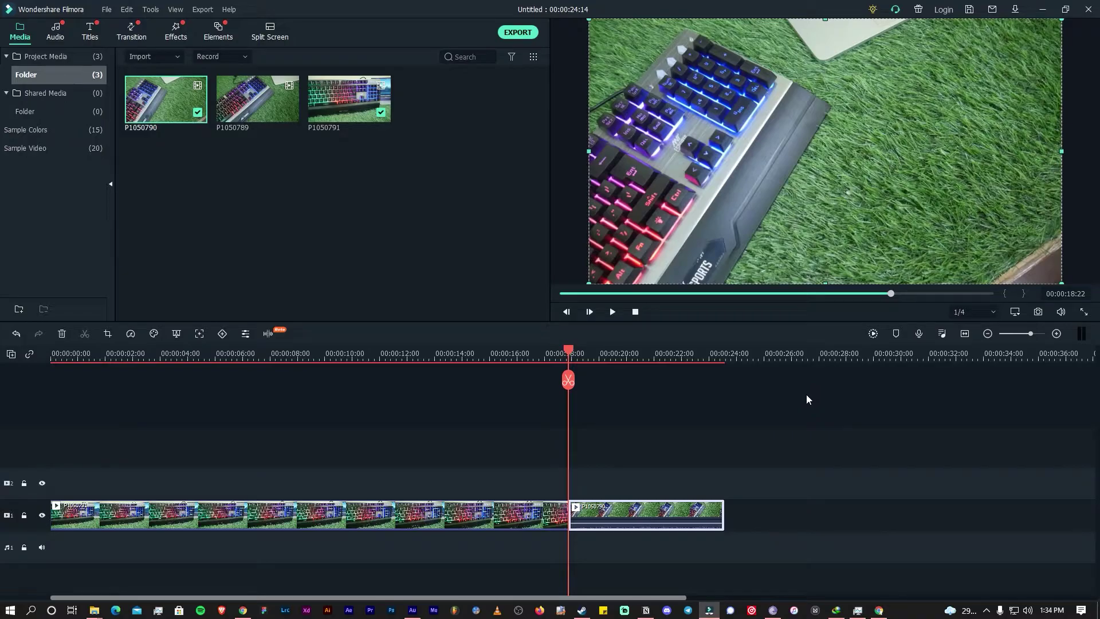
key("ctrl+z")
Insert clip P1050790 inside clip P1050791 at about 00:00:15, splitting it in two, and undo the insertion.
mouse_move(567, 379)
left_mouse_down()
mouse_move(631, 380)
mouse_move(527, 376)
mouse_move(561, 380)
left_mouse_up()
left_click_drag(198, 112, 473, 518)
left_click(463, 380)
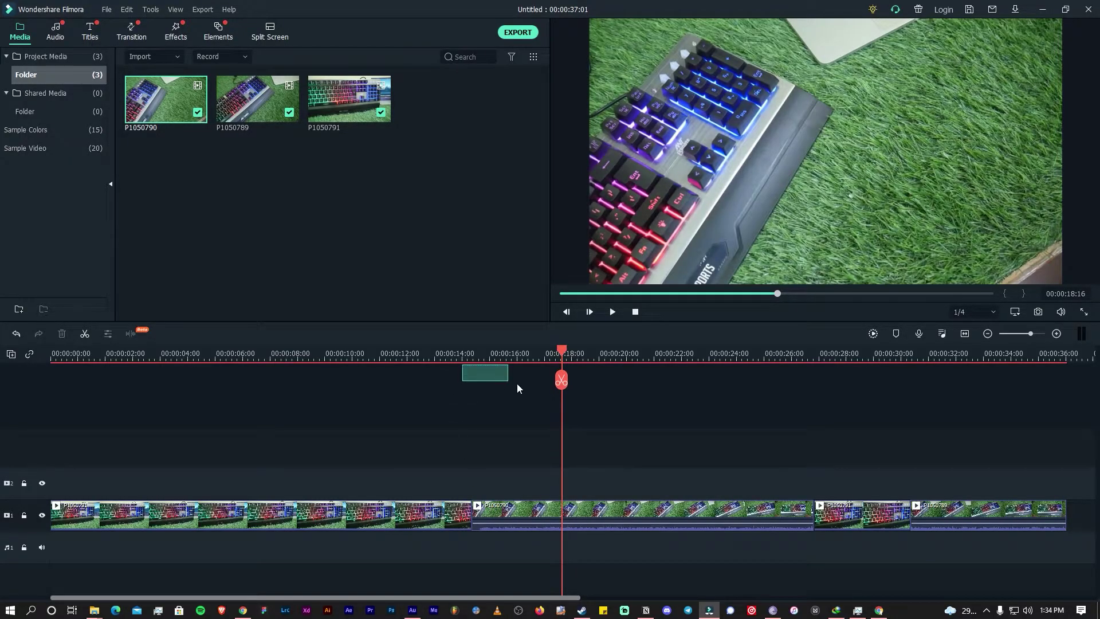
key("ctrl+z")
key("ctrl+z")
key("ctrl+z")
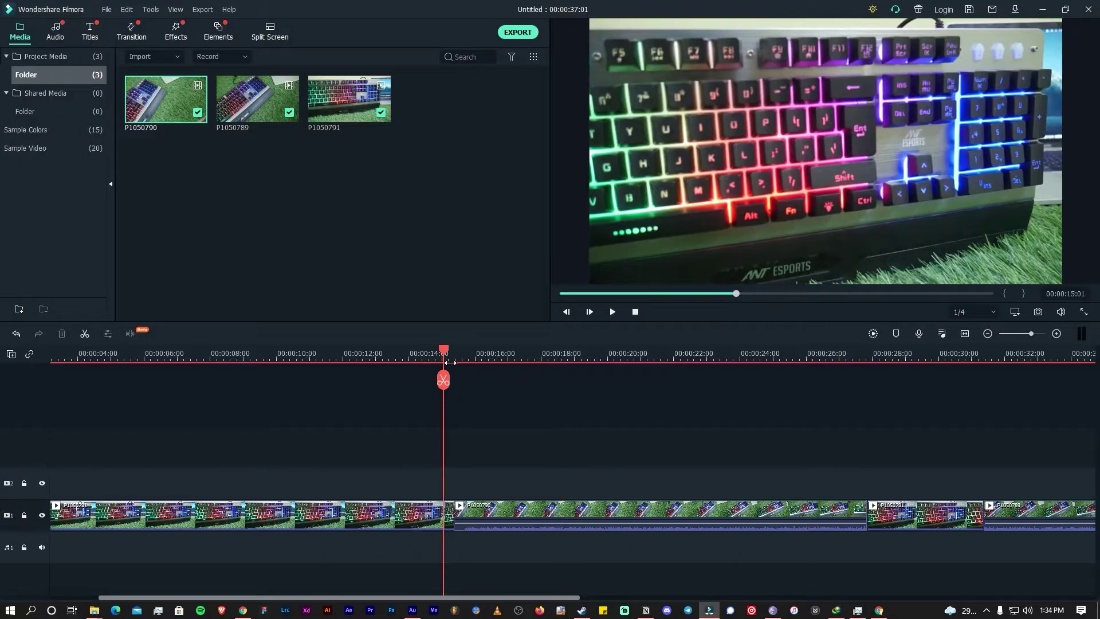
left_click_drag(446, 358, 668, 380)
left_click_drag(772, 457, 540, 471)
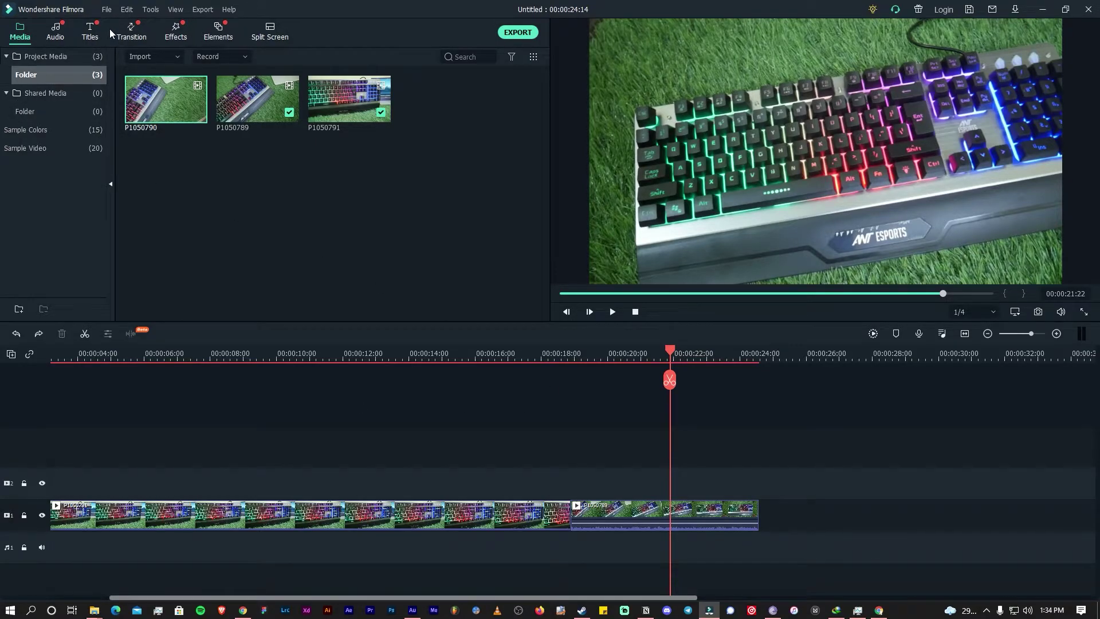
Download the Title 21 template and add it to video track 2 at 00:00:10:10.
left_click(89, 28)
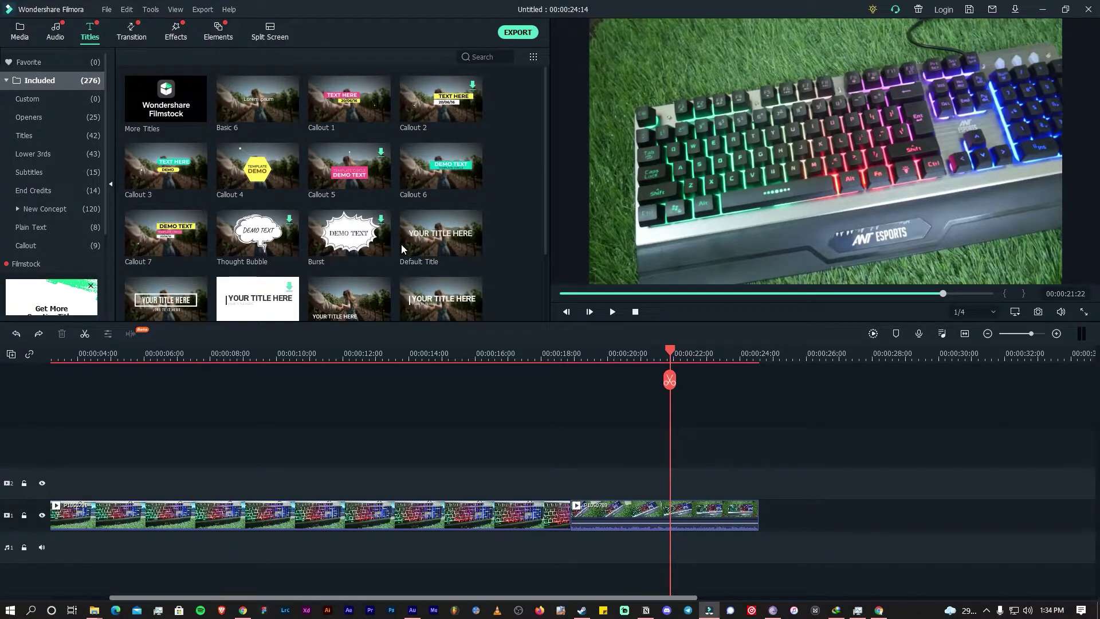
left_click_drag(588, 359, 290, 360)
left_click_drag(544, 112, 542, 269)
scroll(542, 269, "down", 3)
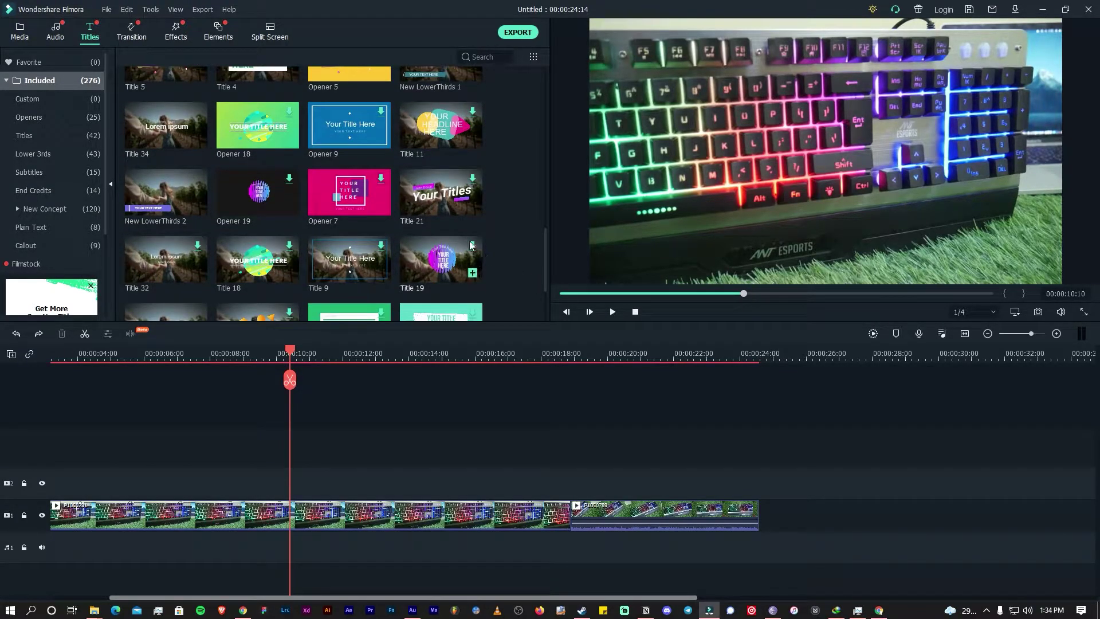
left_click(473, 184)
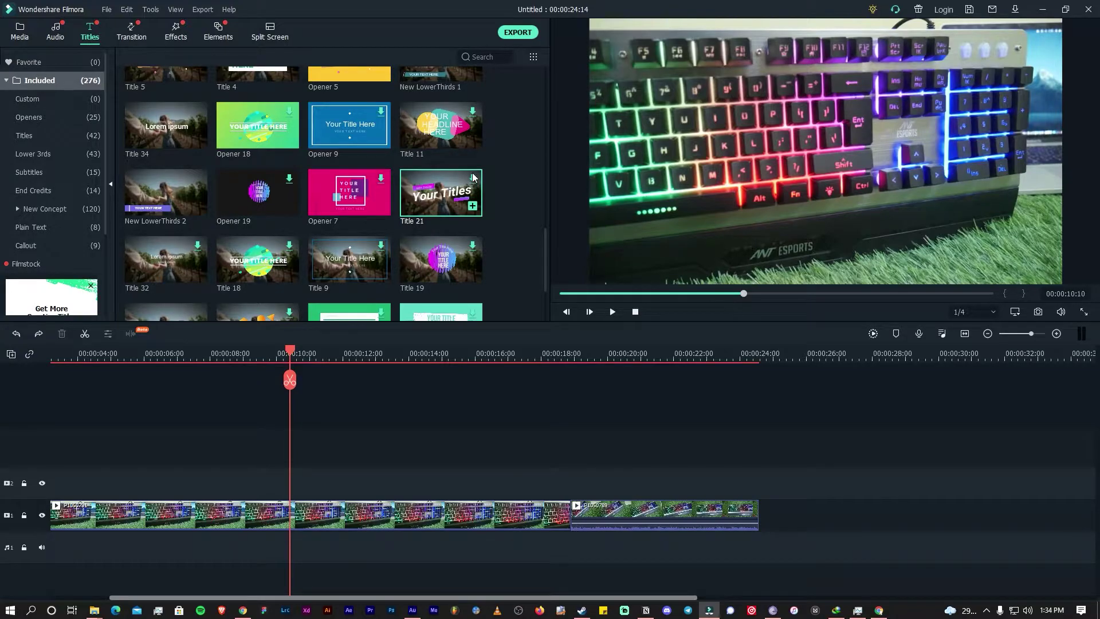
left_click(471, 202)
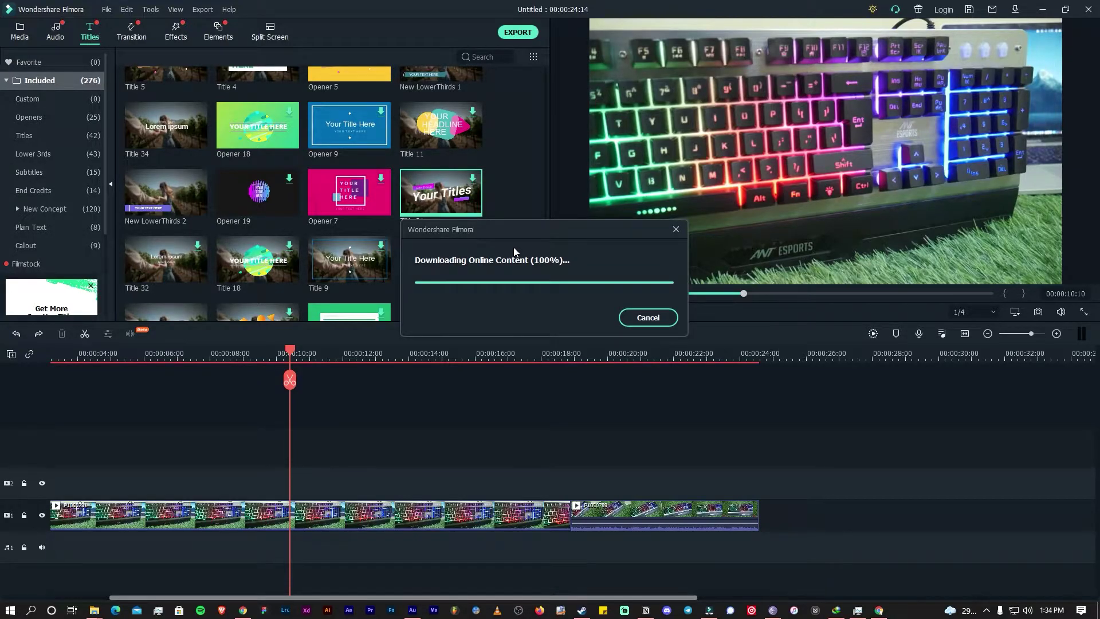
Move Title 21 along video track 2 so it spans the cut between the two clips, and preview it at 00:00:17:15.
left_click(367, 359)
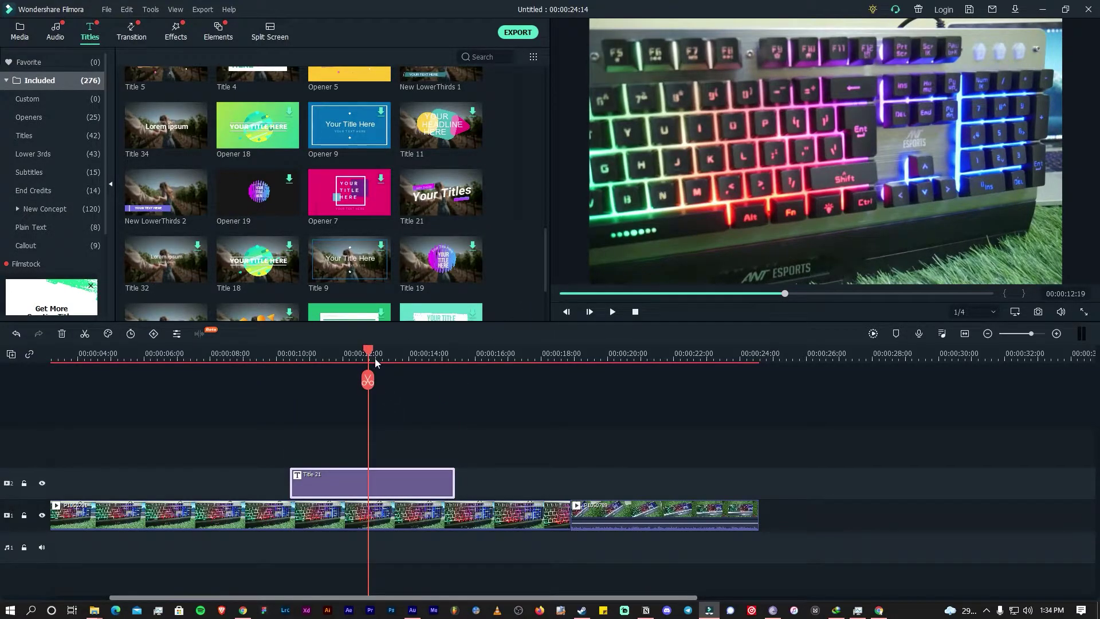
left_click_drag(348, 479, 524, 493)
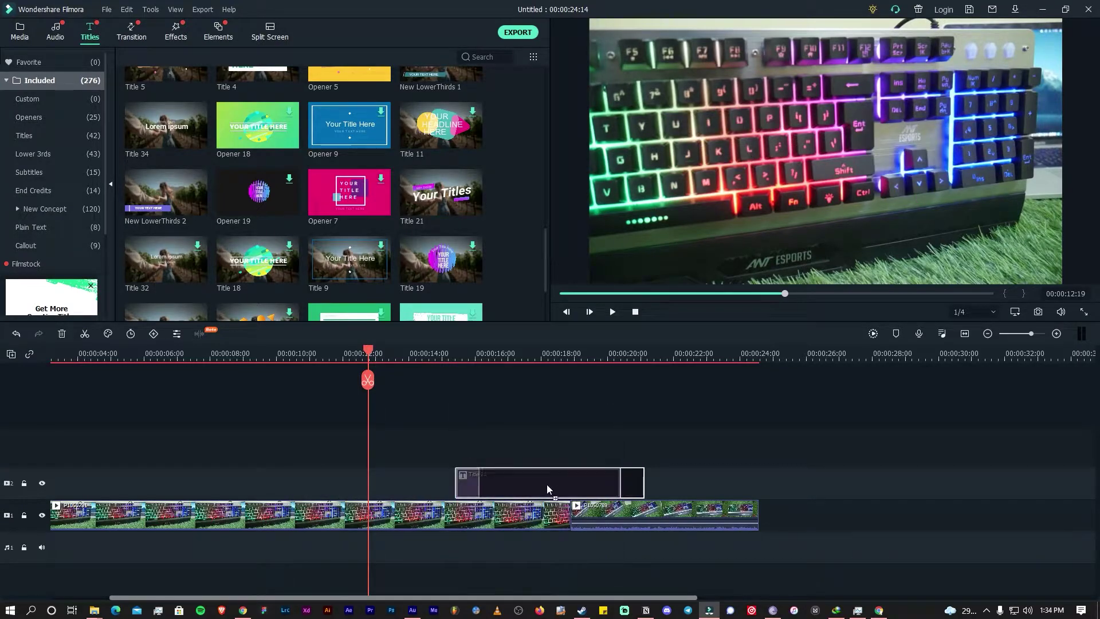
scroll(539, 357, "up", 1)
left_click_drag(527, 351, 550, 414)
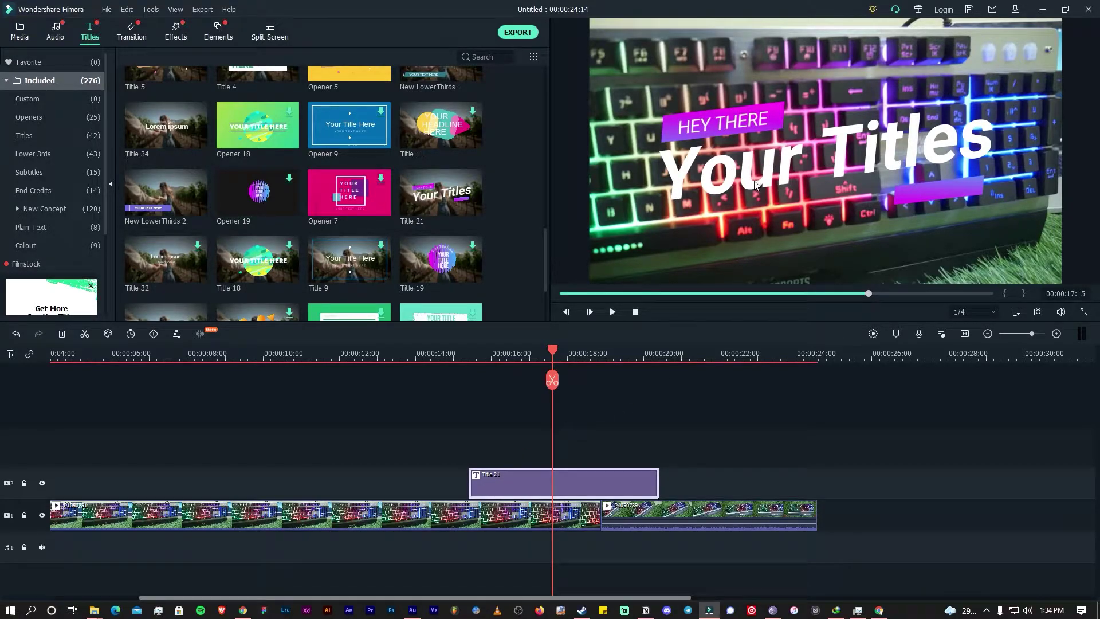
Replace the main text of Title 21 with "KM 540".
double_click(767, 166)
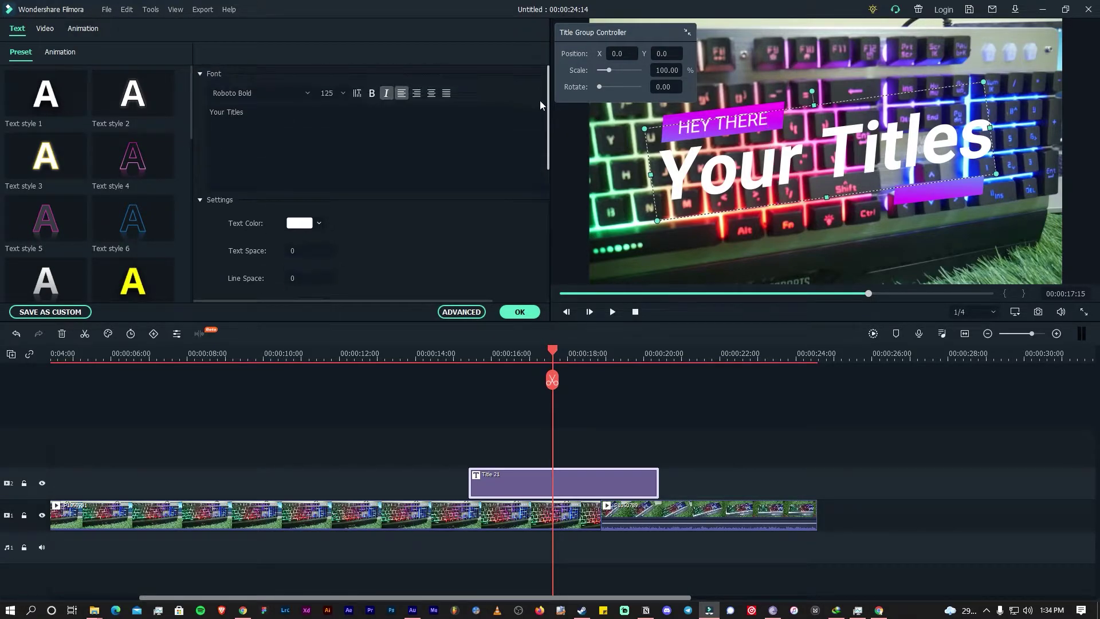
left_click(229, 123)
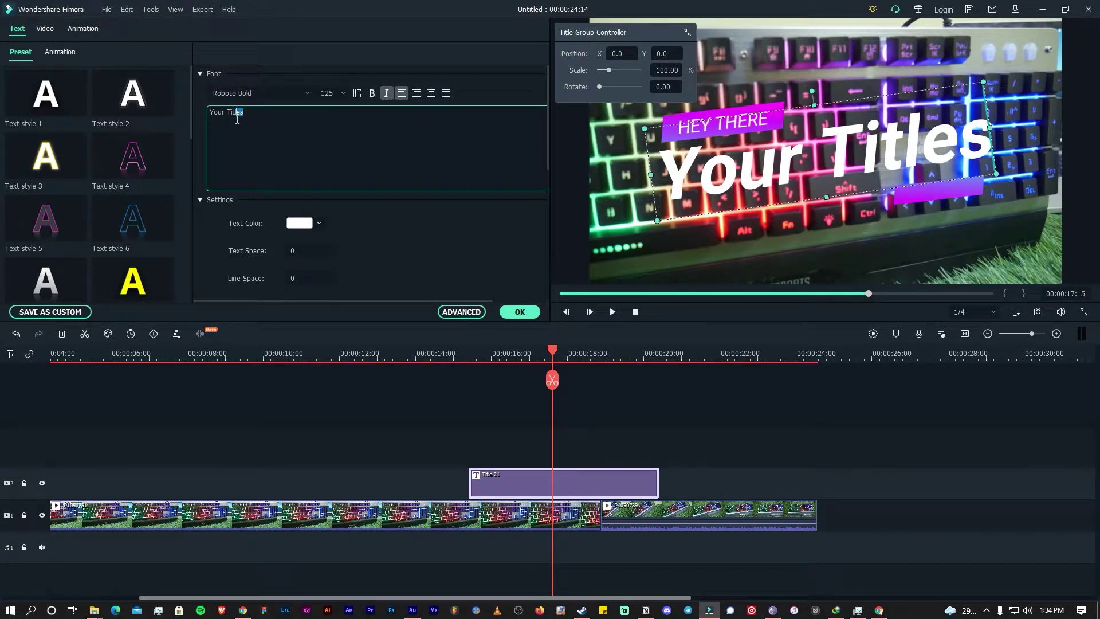
left_click_drag(243, 121, 201, 113)
type("KM")
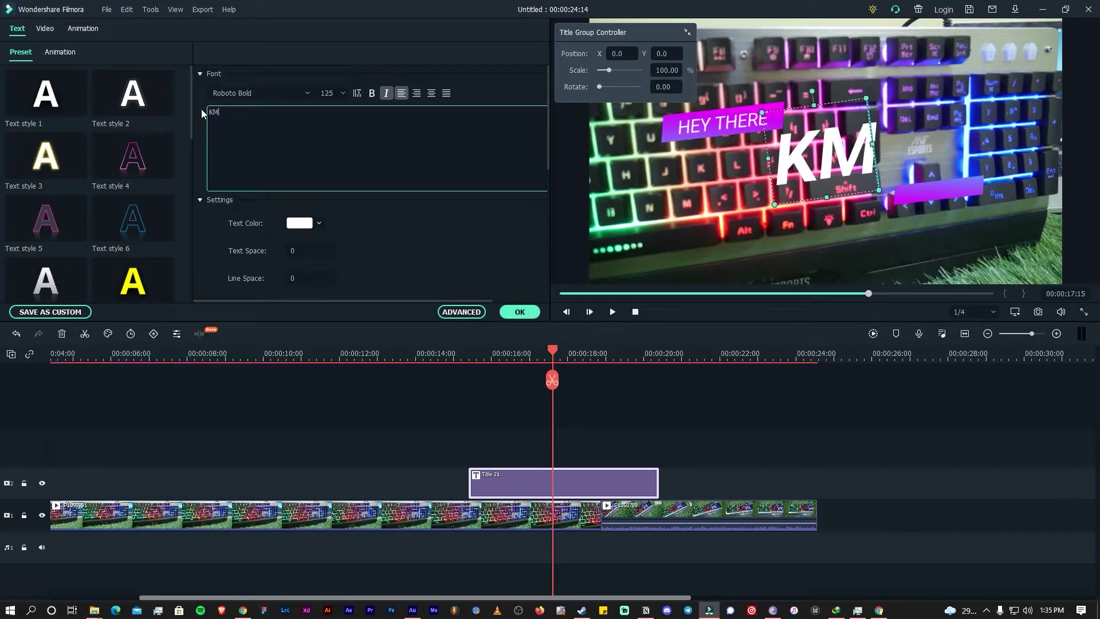
type(" 540")
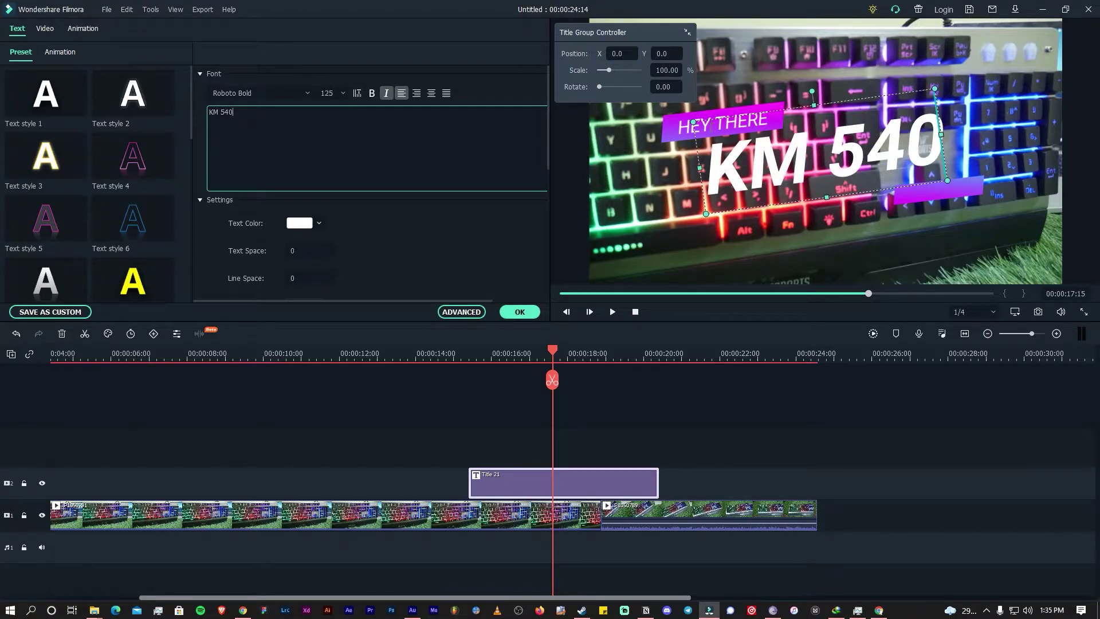
Replace the "HEY THERE" text on the title's purple banner with "ANT ESPORTS".
left_click(677, 126)
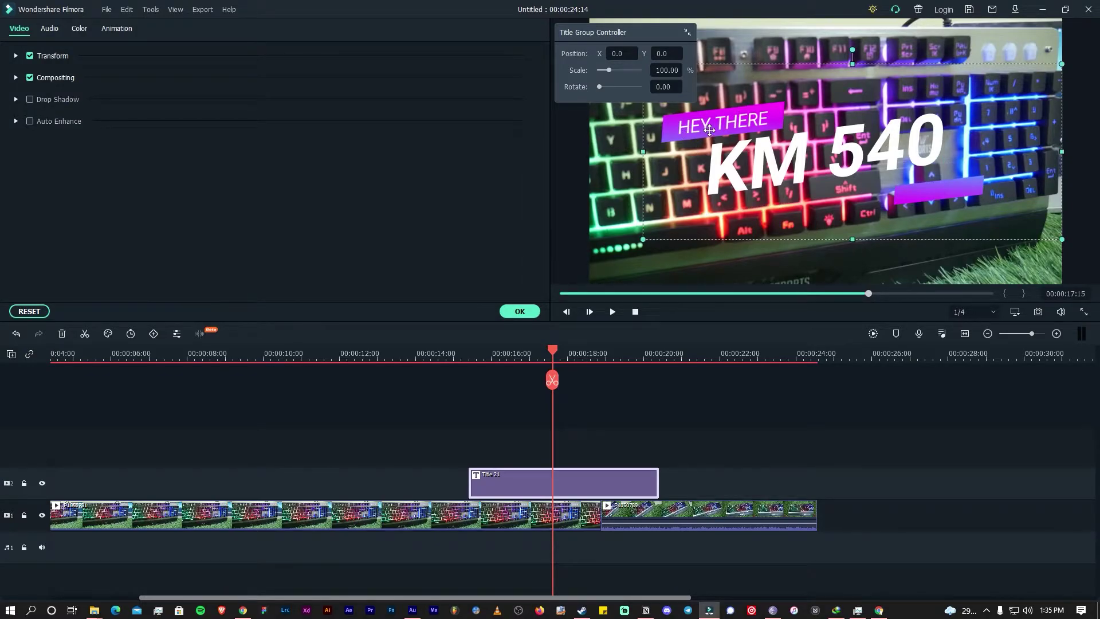
left_click(723, 121)
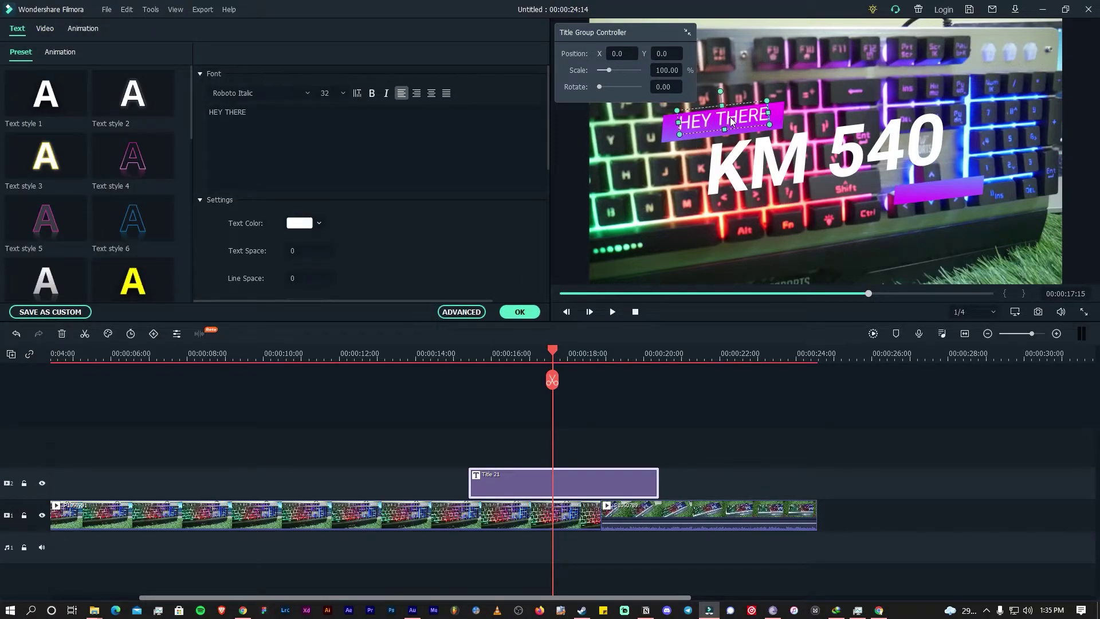
key("BackSpace")
key("BackSpace")
key("BackSpace")
key("BackSpace")
key("BackSpace")
key("BackSpace")
key("BackSpace")
key("BackSpace")
key("BackSpace")
type("ANT E")
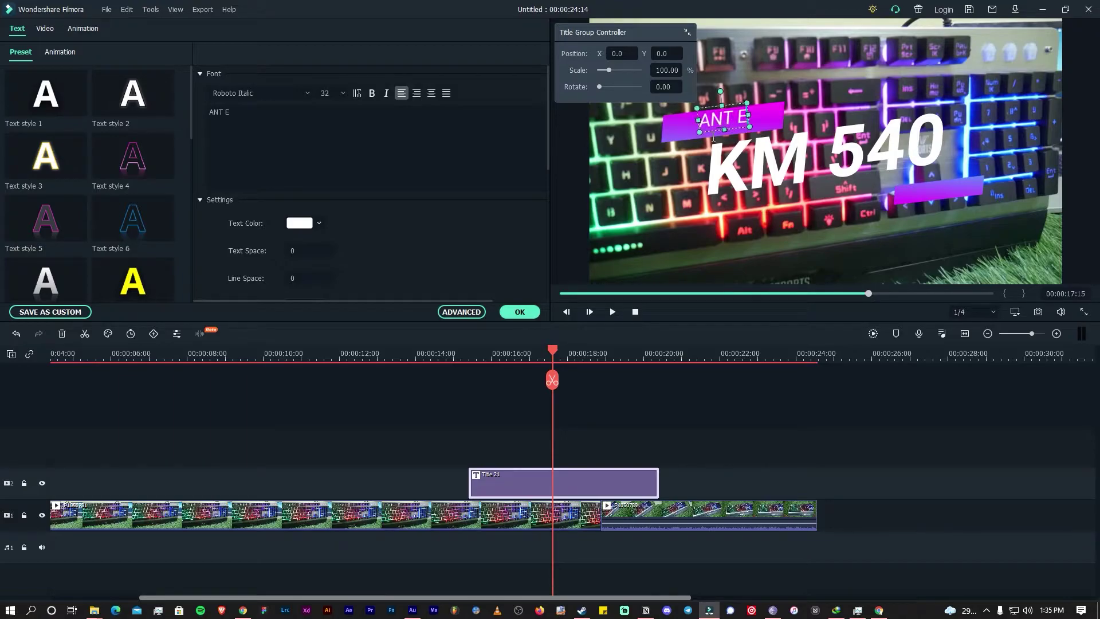
type("SPORTS")
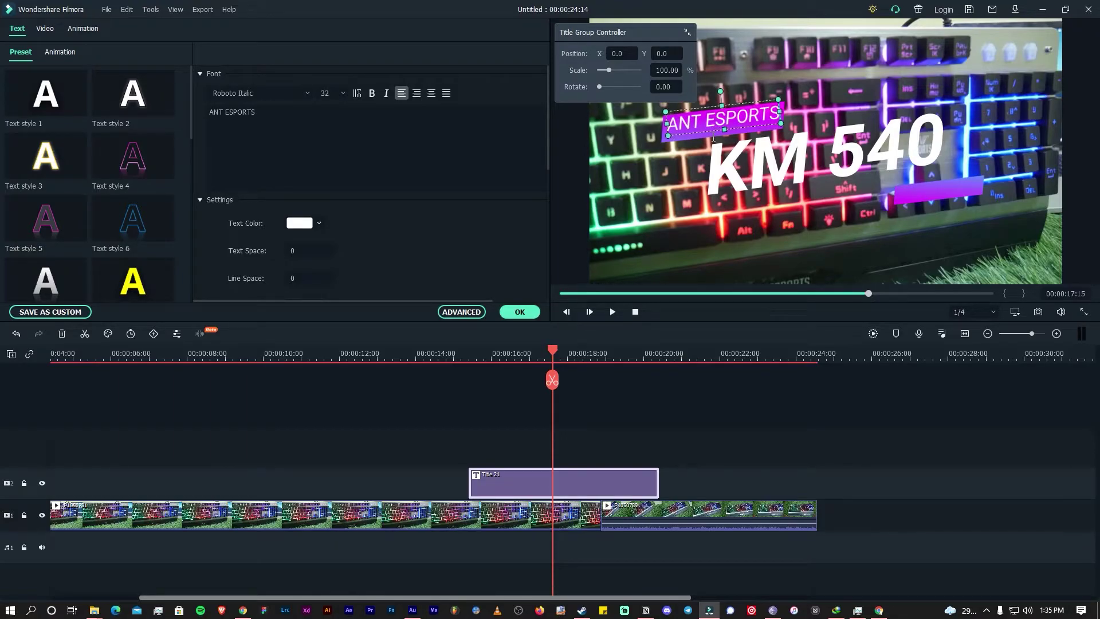
left_click(470, 427)
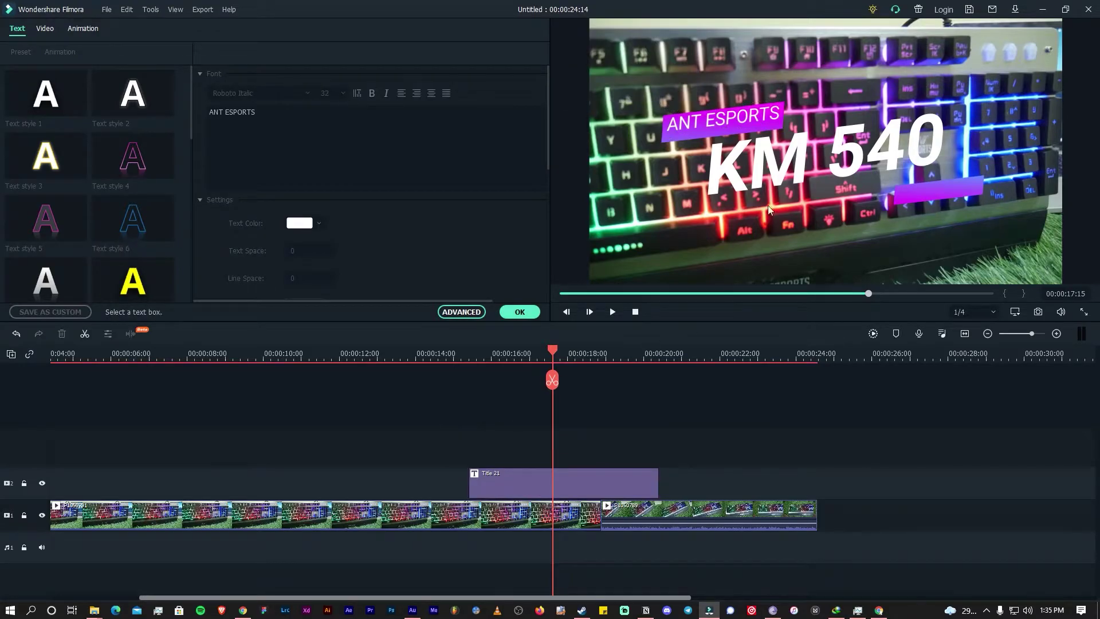
Shift the ANT ESPORTS text slightly lower on its purple banner.
left_click(744, 123)
left_click_drag(748, 114, 742, 124)
left_click(747, 138)
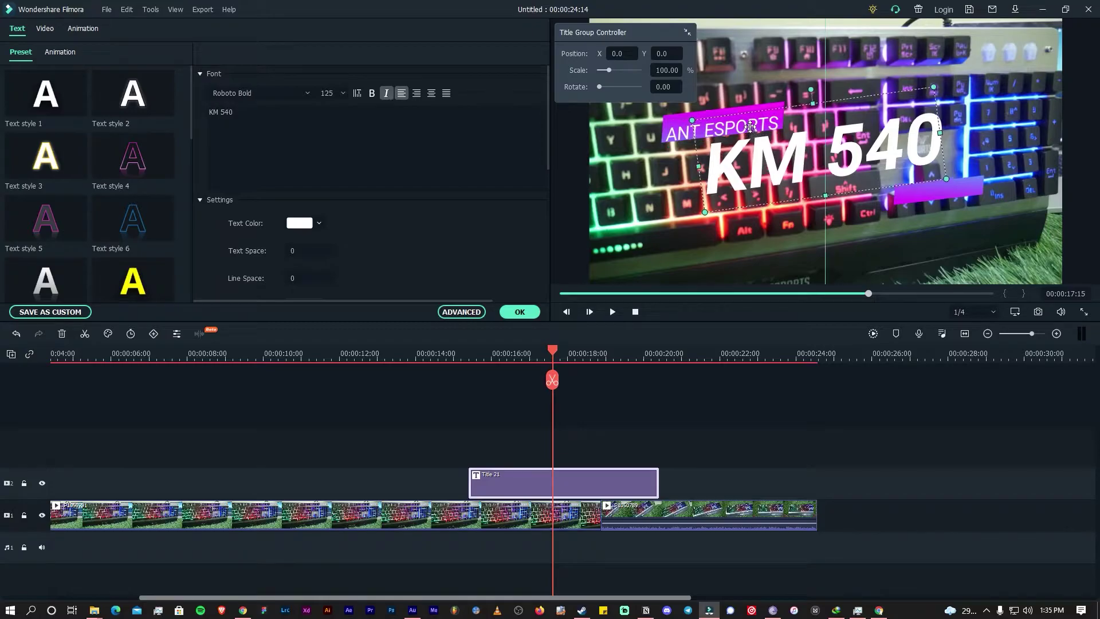
left_click(676, 135)
left_click(709, 142)
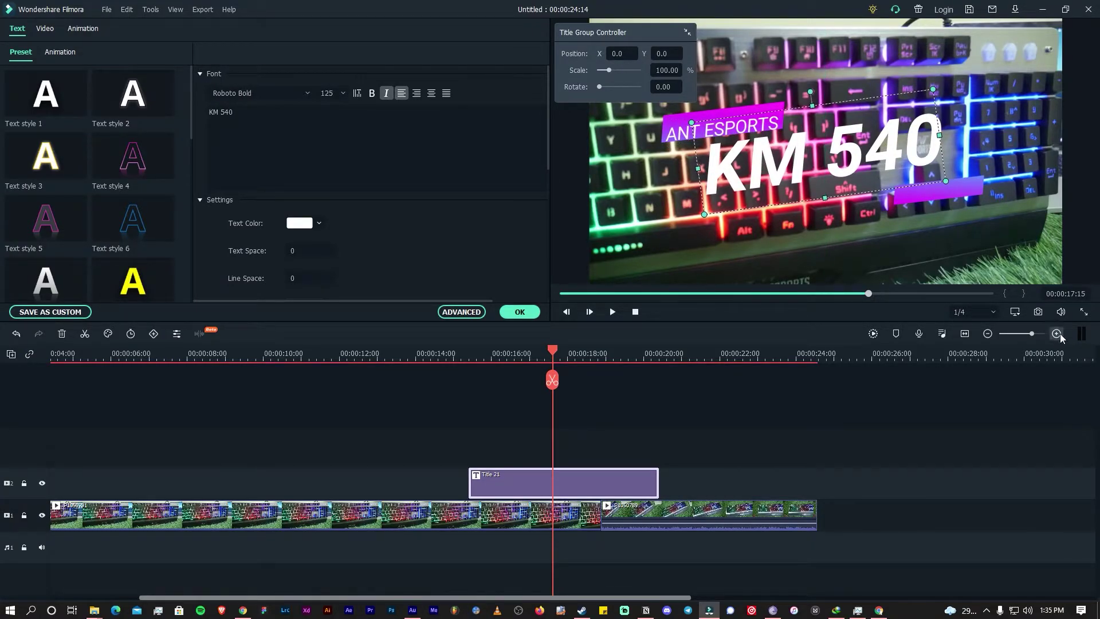
Try the preview zoom at 25% and enlarge it to 75%.
left_click(991, 311)
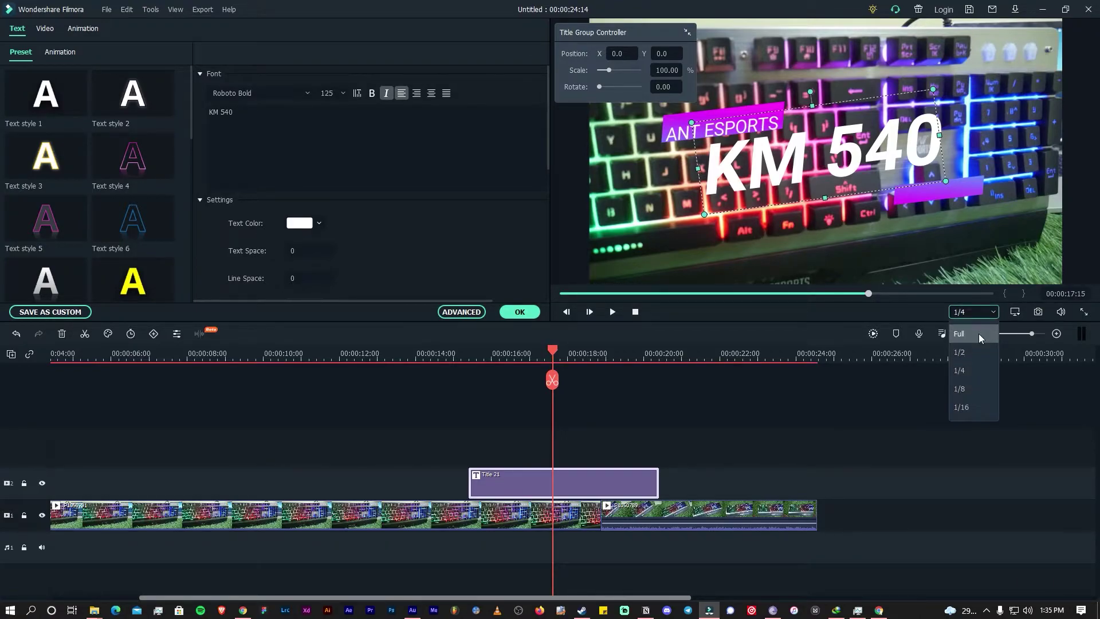
left_click(899, 319)
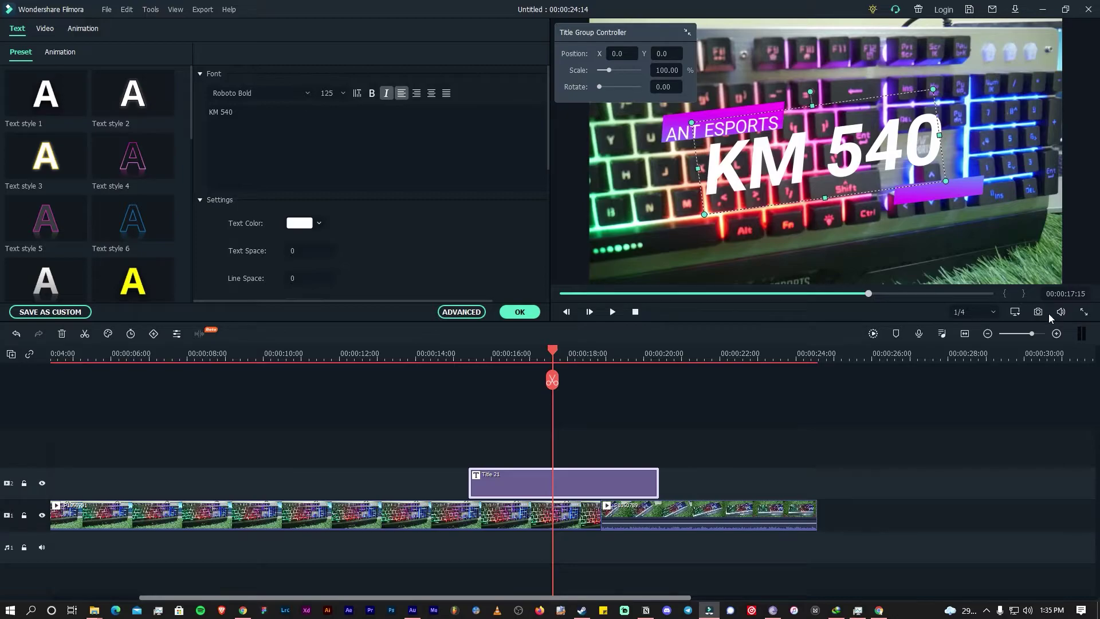
left_click(1014, 315)
mouse_move(1009, 379)
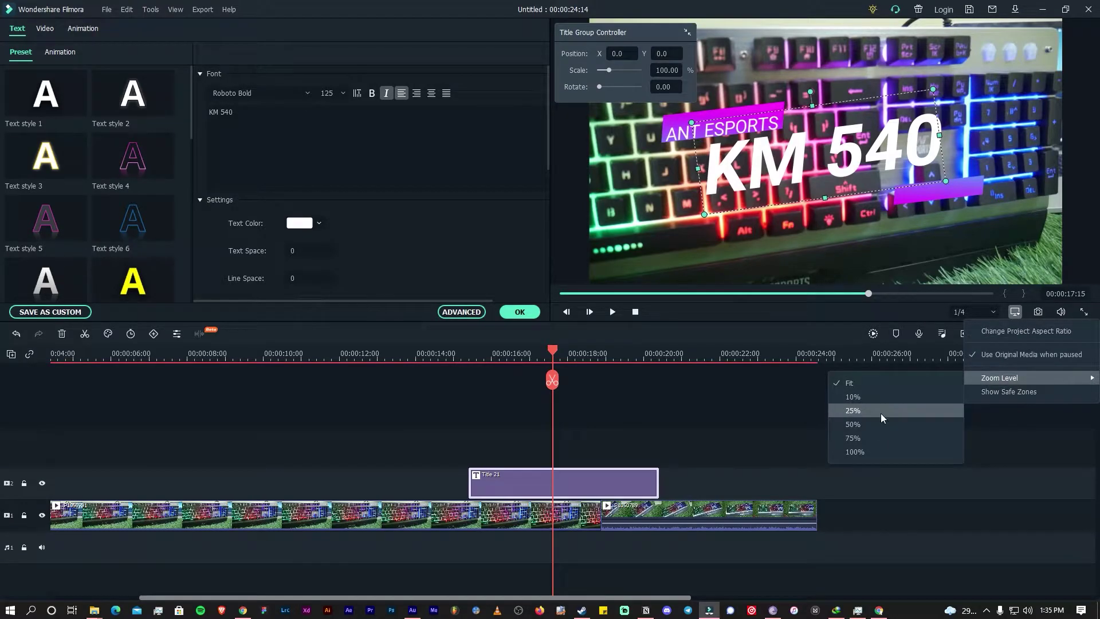
left_click(876, 415)
left_click(1015, 311)
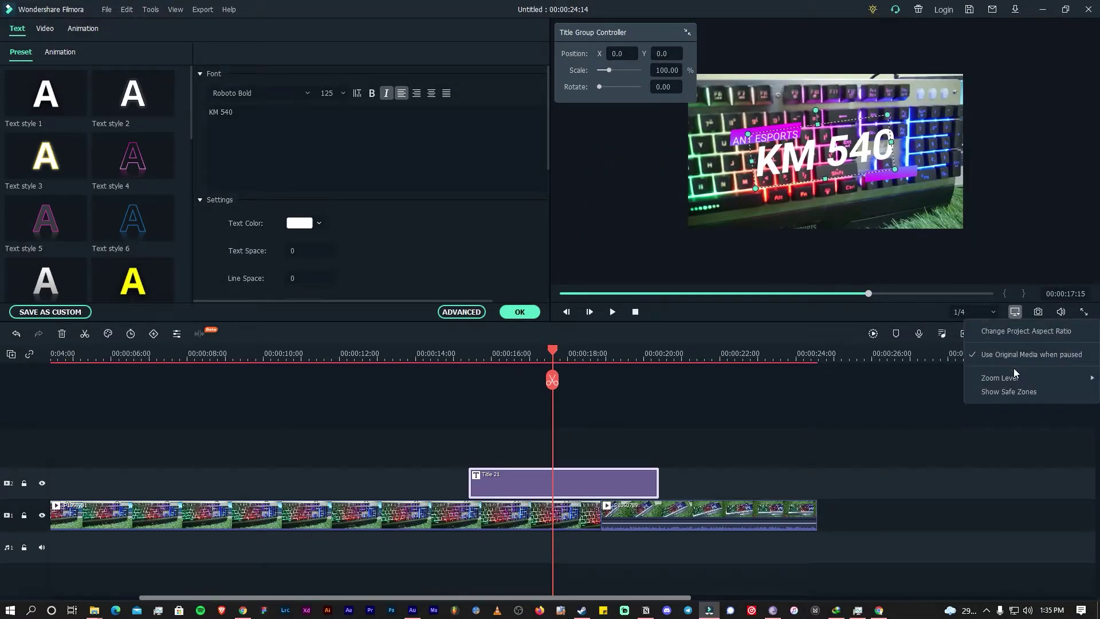
left_click(889, 439)
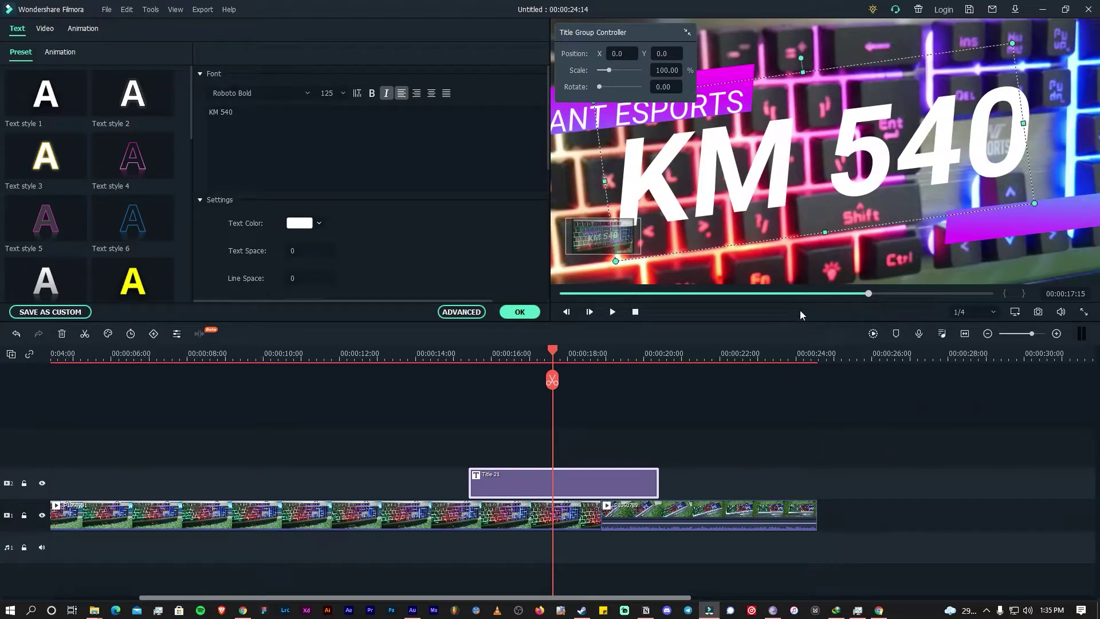
At 00:00:16:17, centre ANT ESPORTS on its banner and nudge KM 540 slightly right, moving the Title Group Controller clear of the text.
left_click_drag(820, 294, 853, 293)
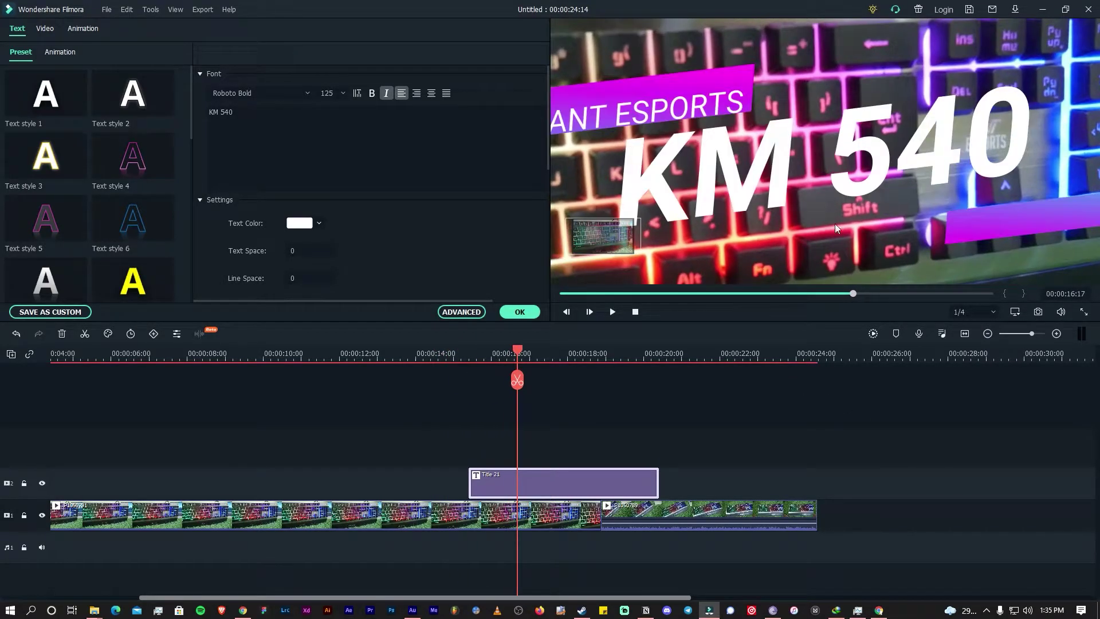
left_click_drag(669, 32, 889, 256)
left_click(574, 122)
mouse_move(583, 126)
left_mouse_down()
mouse_move(586, 112)
mouse_move(585, 123)
left_mouse_up()
left_click_drag(755, 173, 762, 181)
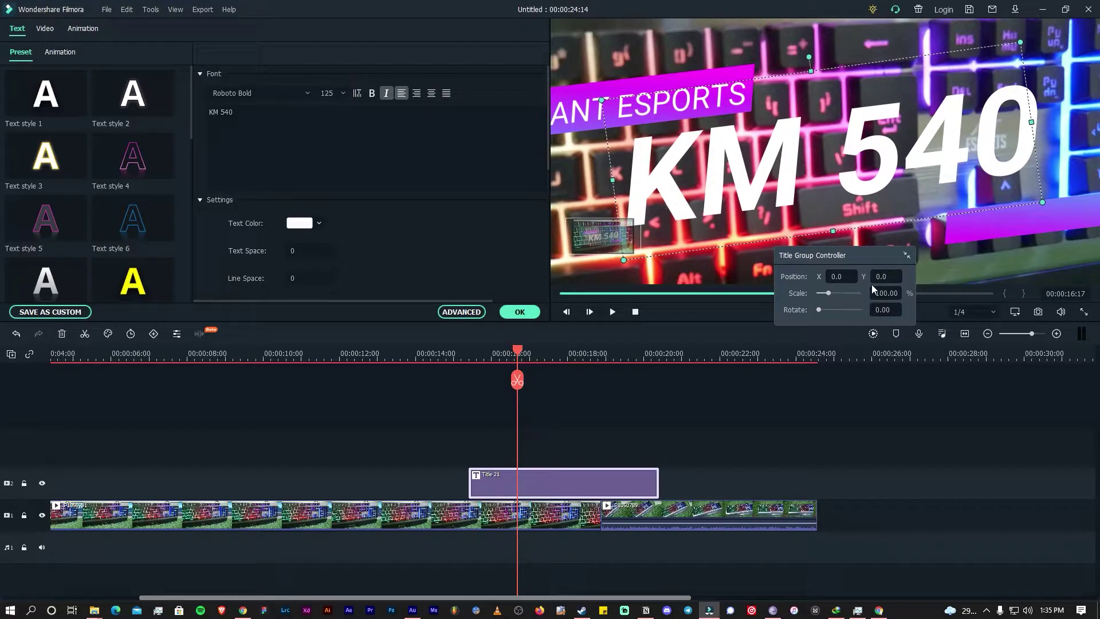
left_click_drag(847, 250, 818, 245)
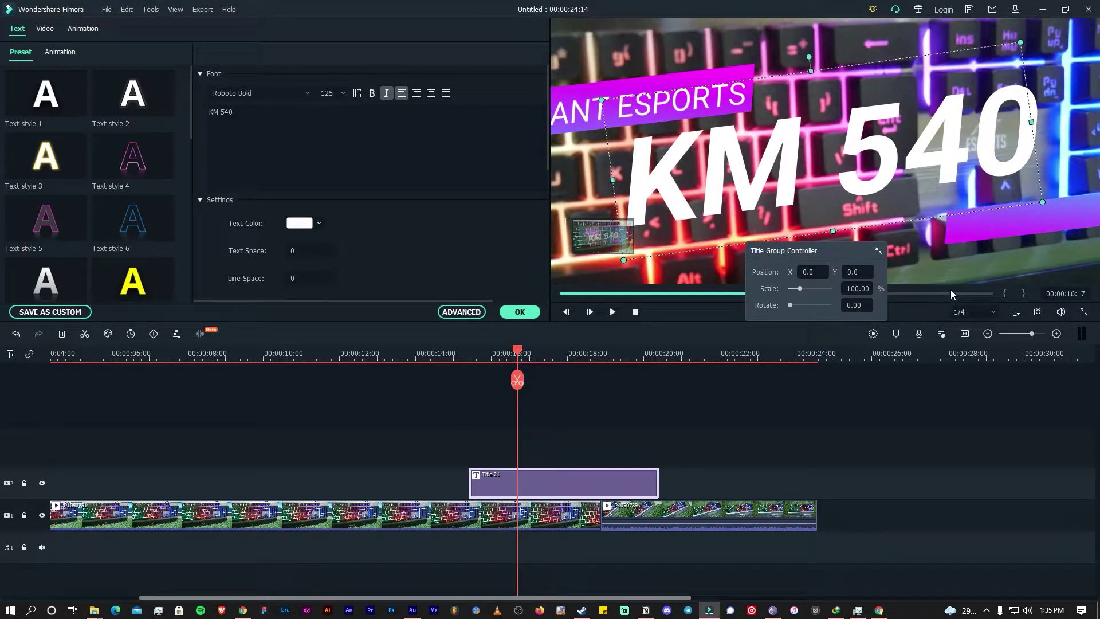
Set the preview zoom level to Fit.
left_click(1014, 312)
mouse_move(1015, 377)
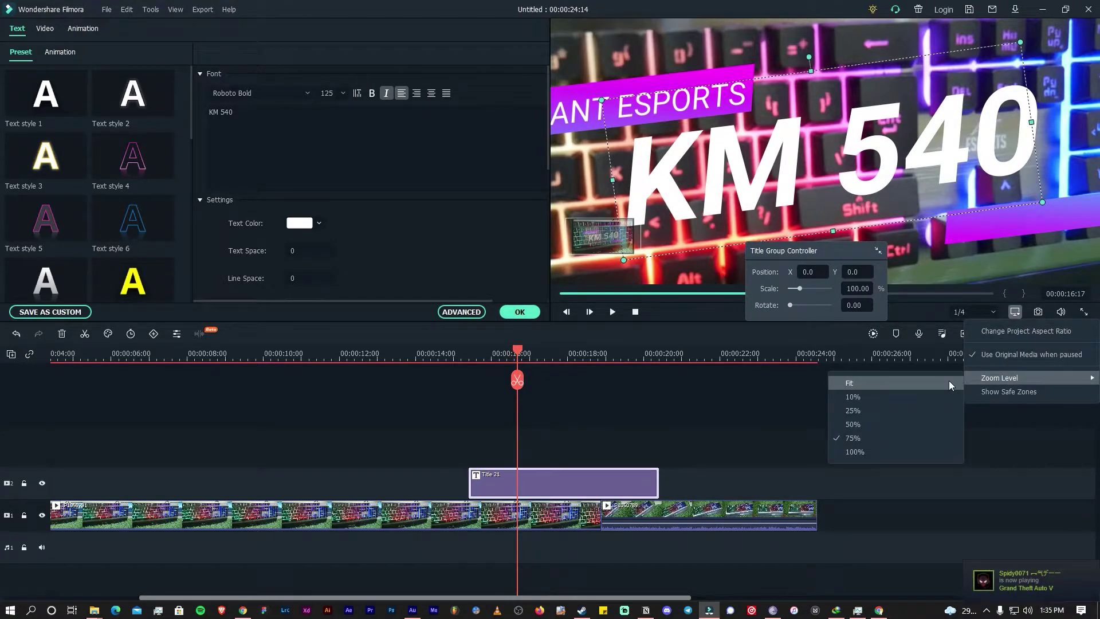
left_click(940, 380)
Play the timeline from just before Title 21 until past its end to check the title animation.
left_click(780, 405)
left_click_drag(509, 354, 456, 359)
key("space")
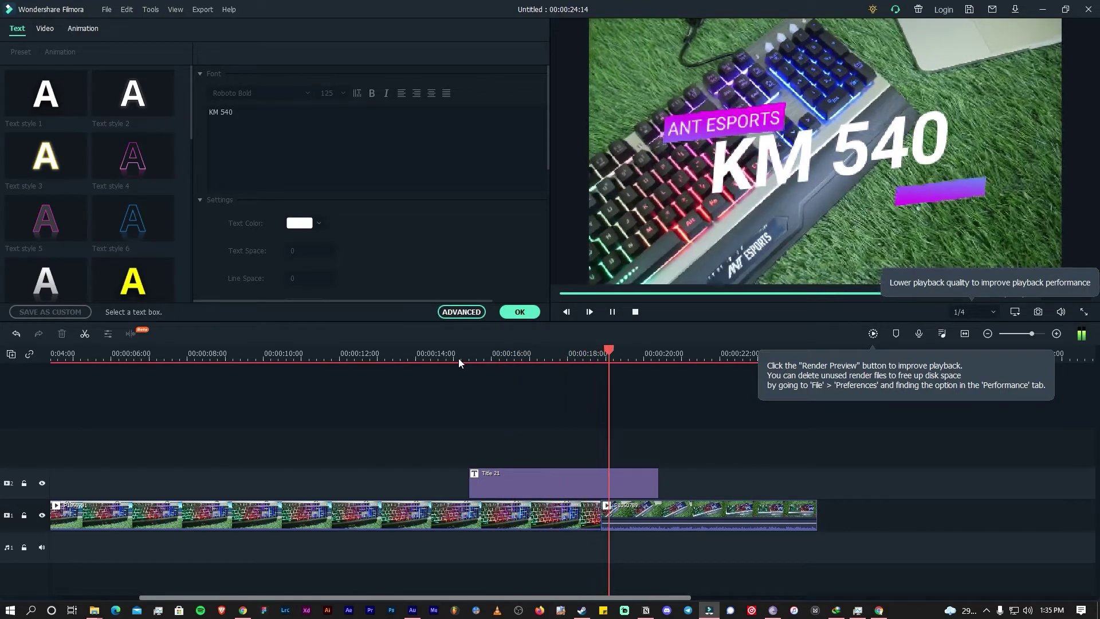
key("space")
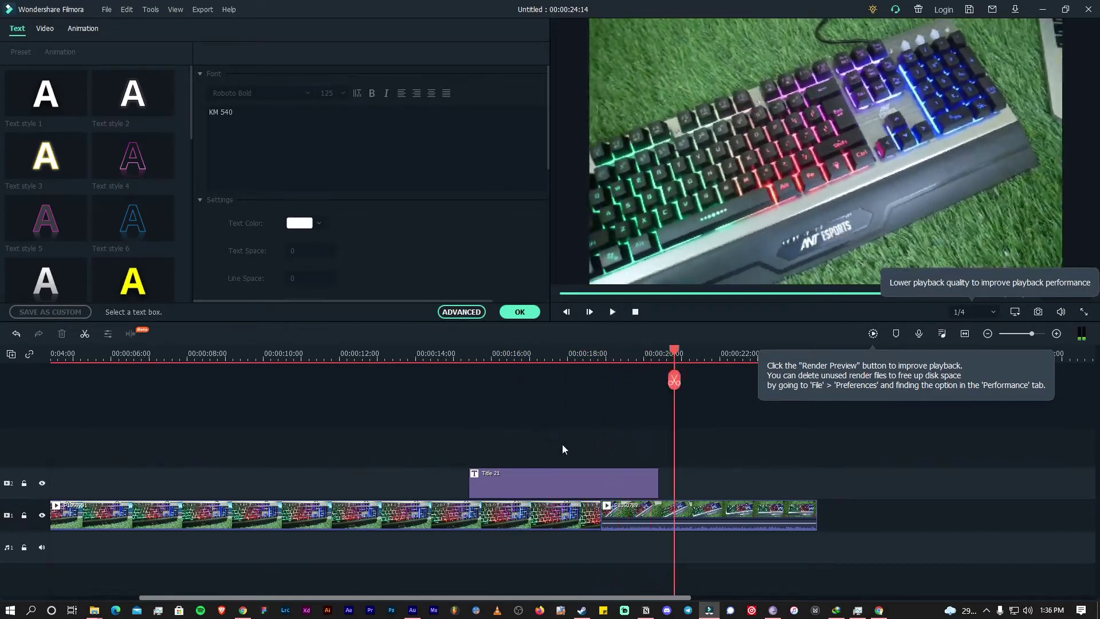
Trim the end of Title 21 to the cut between the two clips and place the playhead at 00:00:15:24.
left_click_drag(559, 349, 540, 369)
left_click(656, 482)
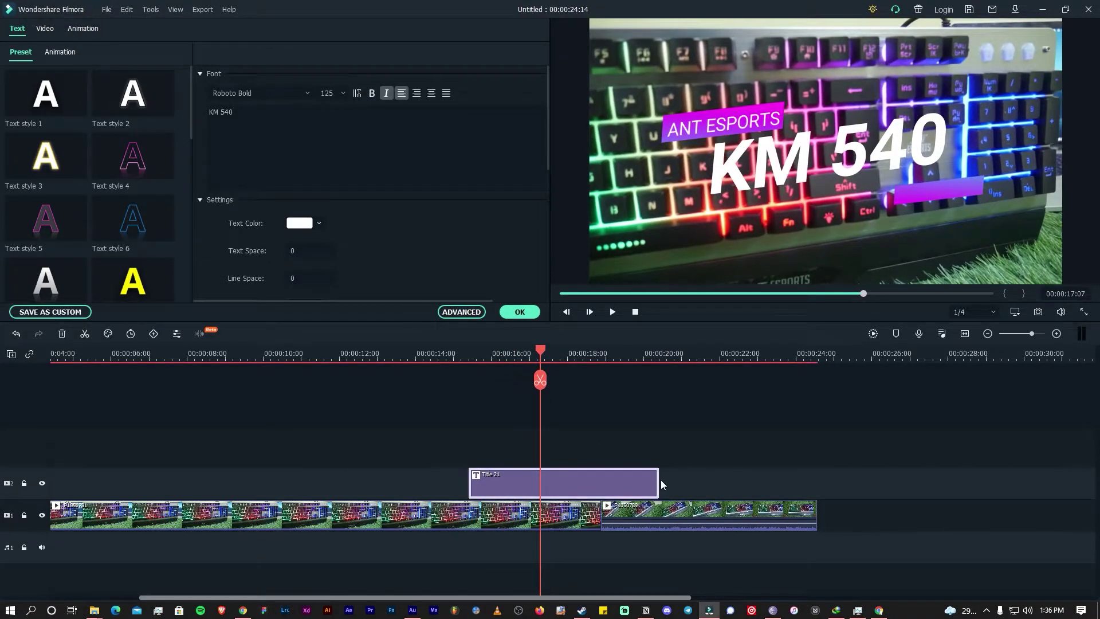
left_click_drag(659, 484, 600, 492)
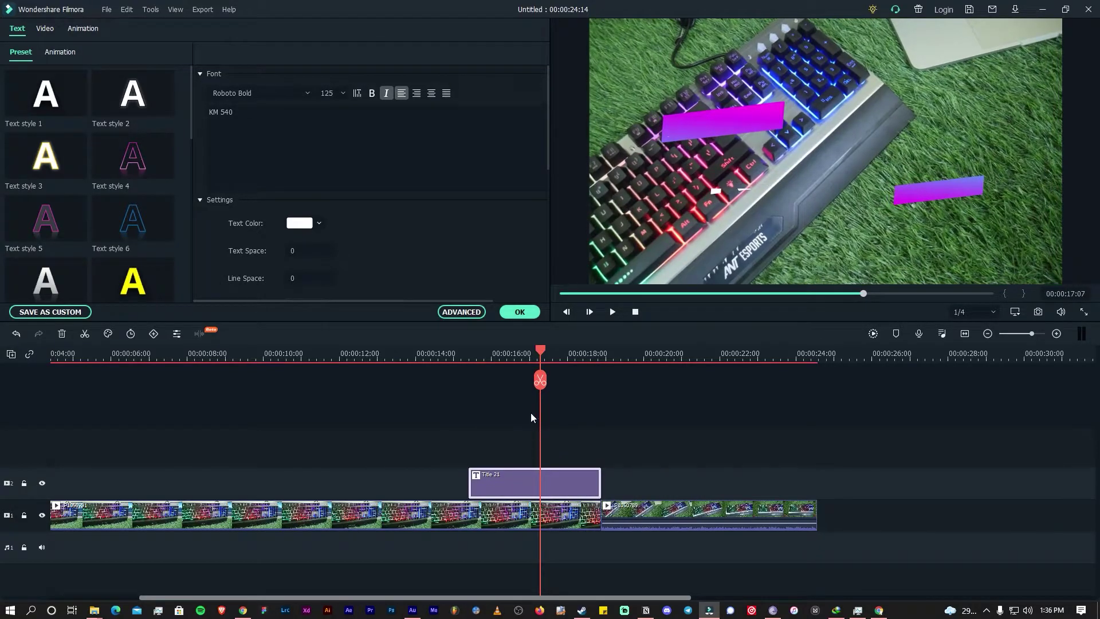
scroll(514, 358, "down", 1)
left_click_drag(526, 352, 487, 358)
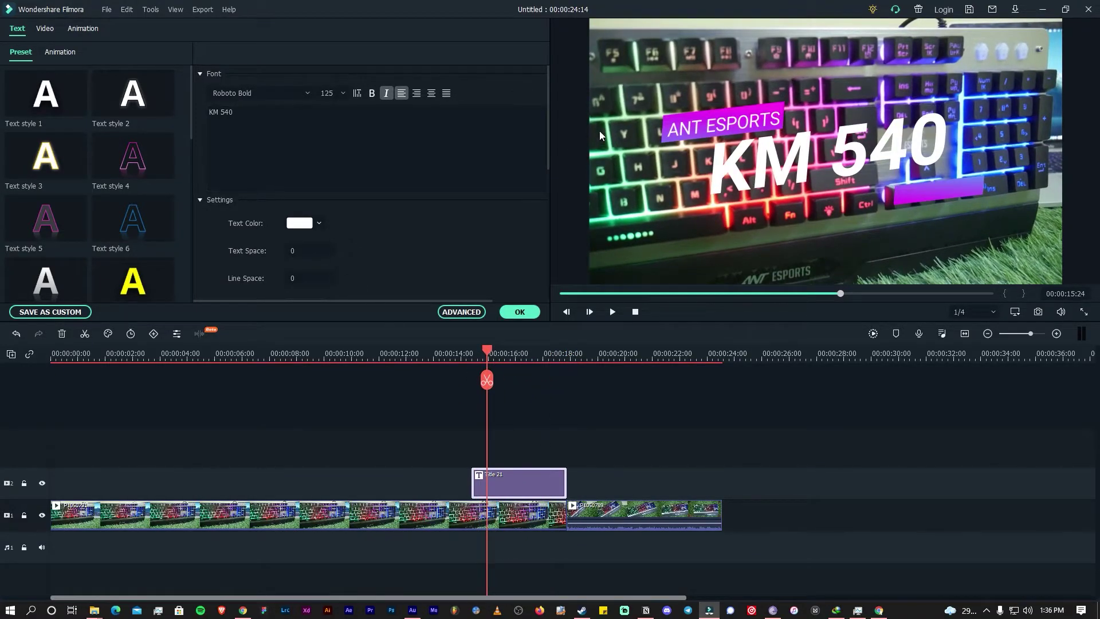
Try the Segoe Script font on the KM 540 text and undo the change.
left_click_drag(547, 101, 461, 92)
left_click(297, 98)
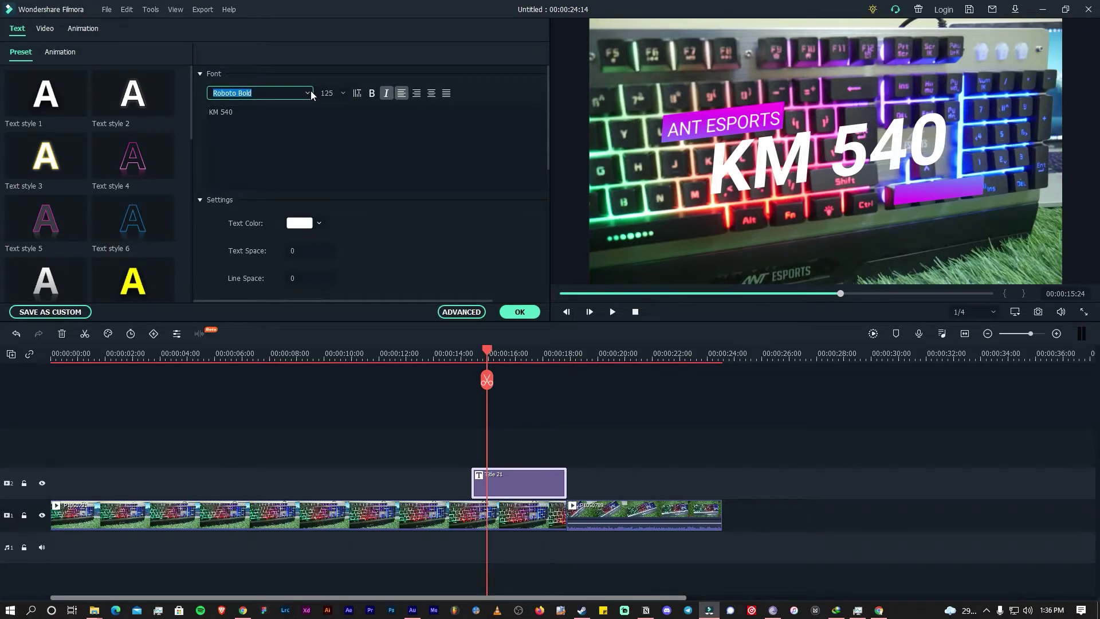
scroll(376, 217, "down", 3)
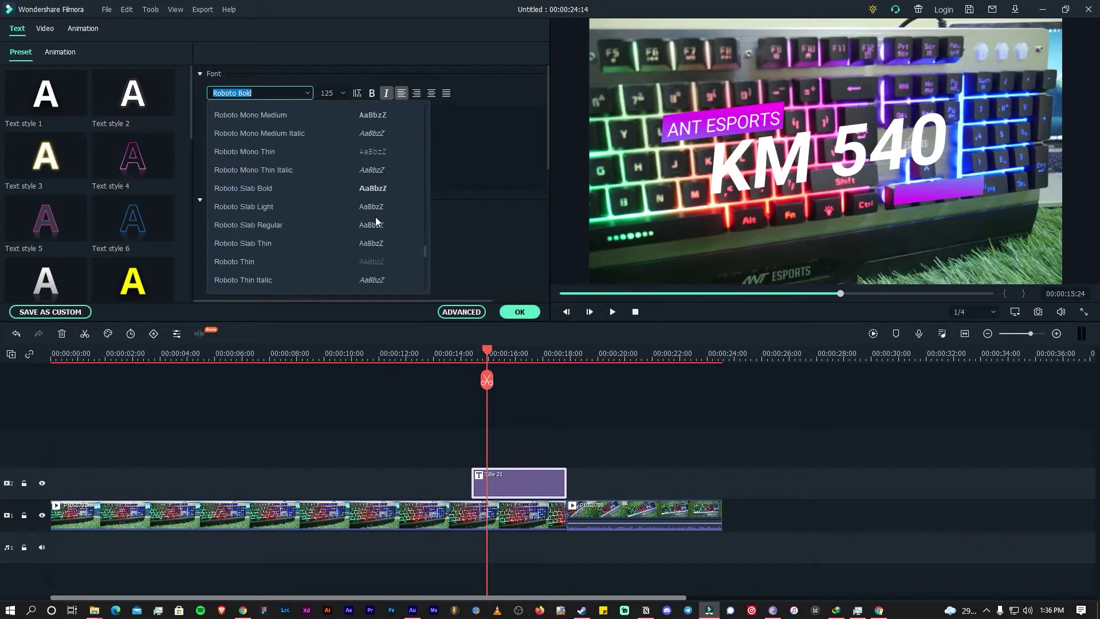
scroll(373, 258, "down", 5)
left_click(365, 263)
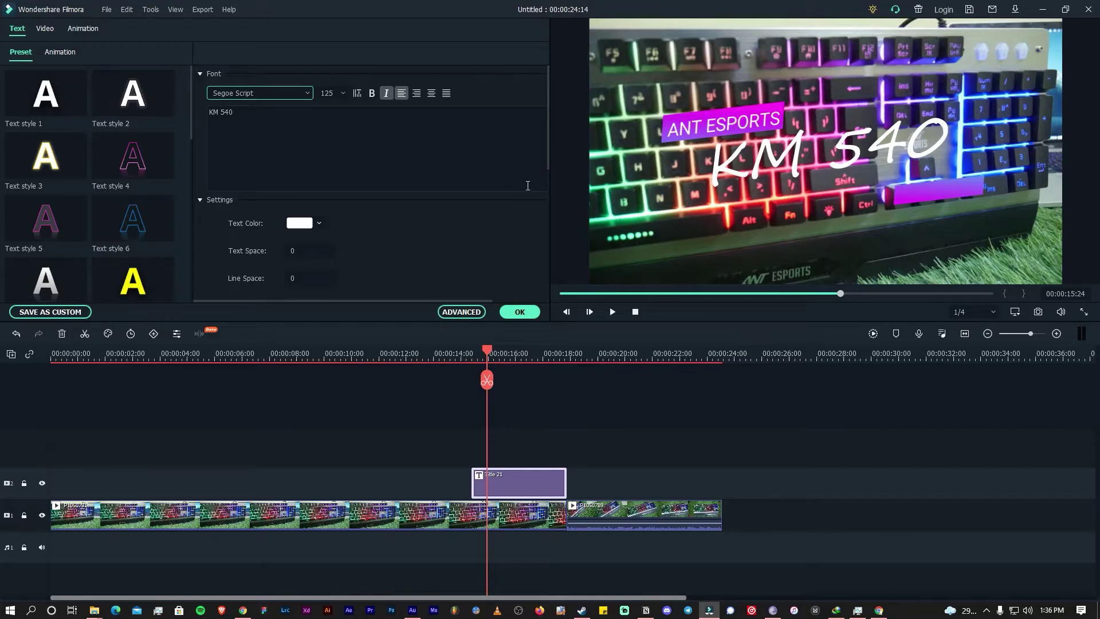
left_click(16, 333)
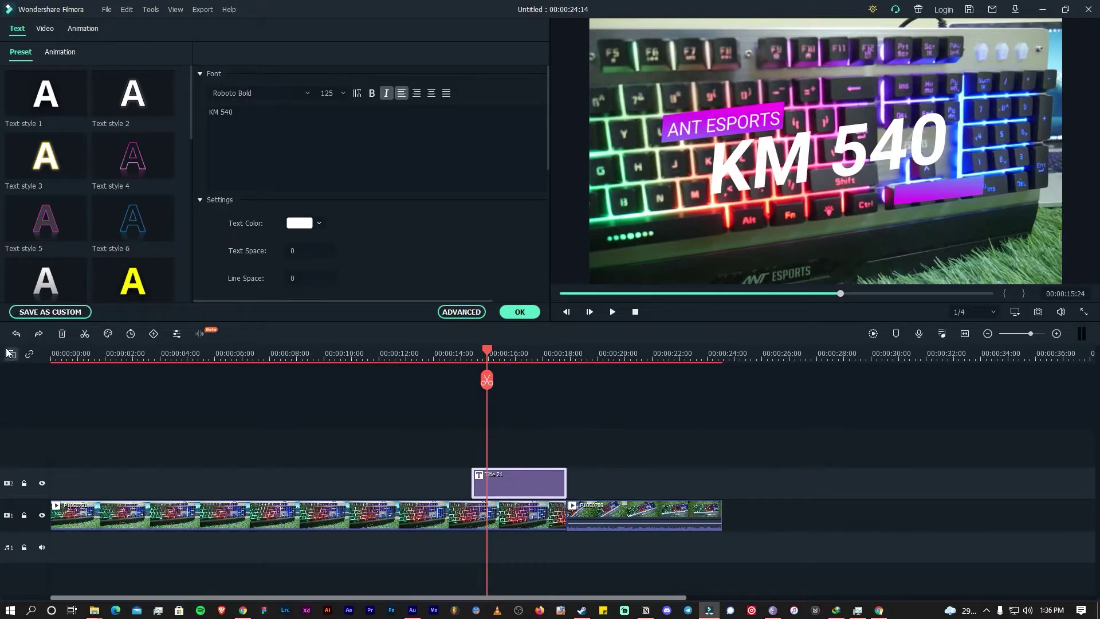
Try a green text colour on the KM 540 text and undo it.
scroll(349, 260, "down", 1)
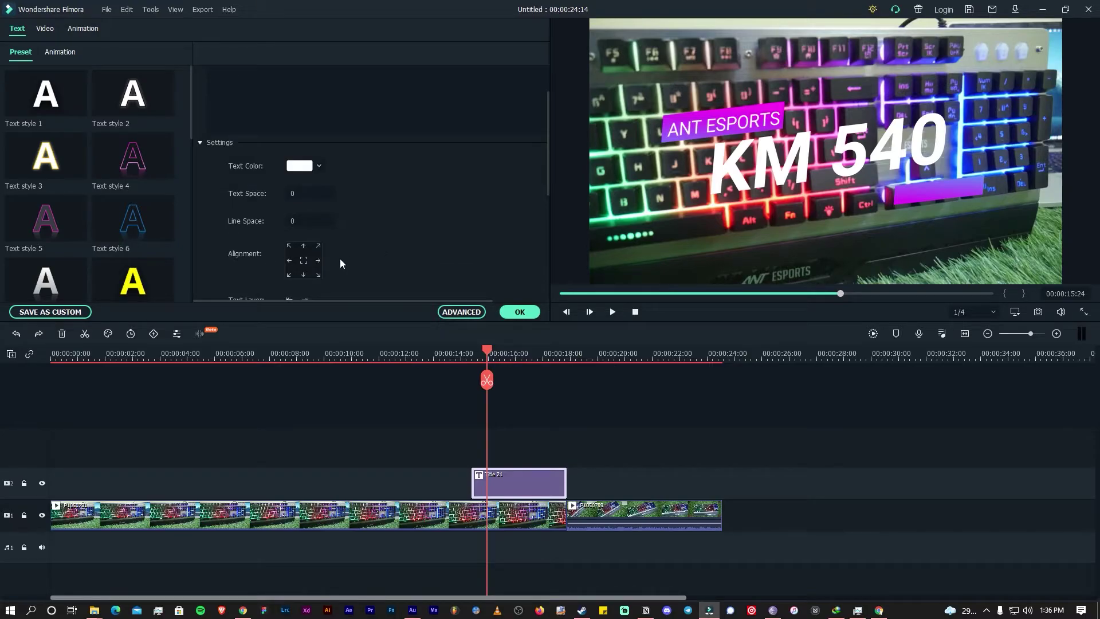
scroll(349, 261, "down", 1)
left_click(301, 108)
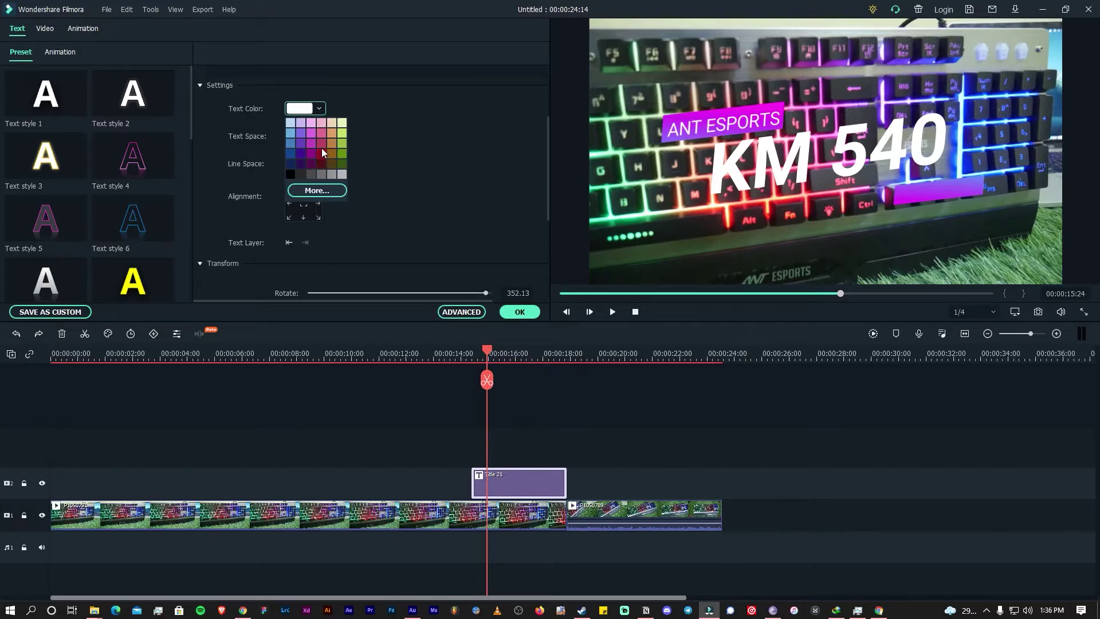
left_click(339, 151)
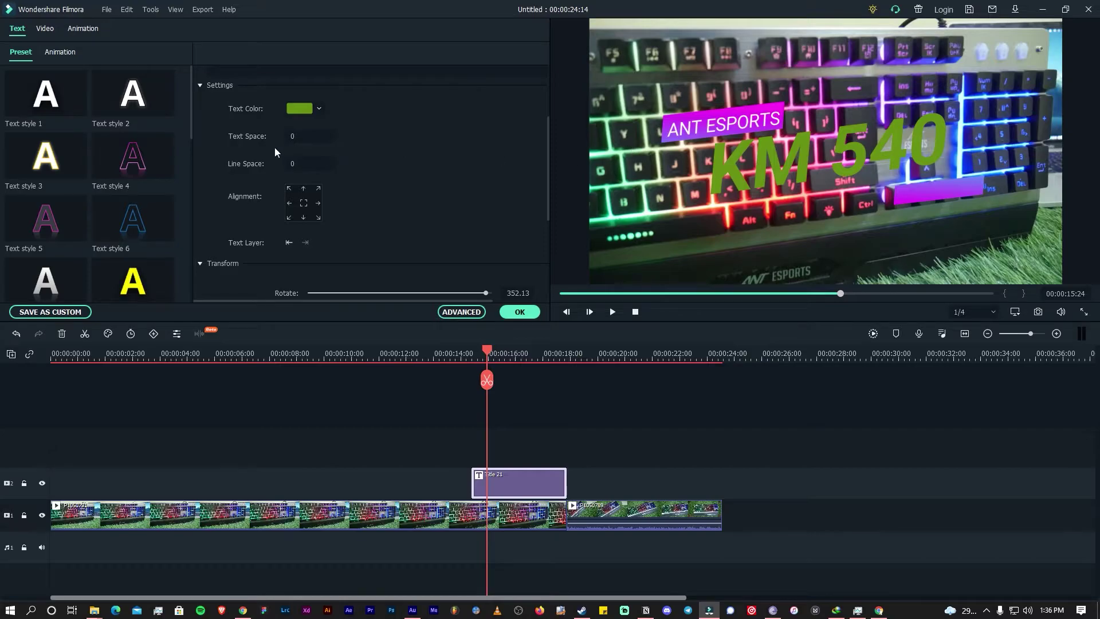
key("ctrl+z")
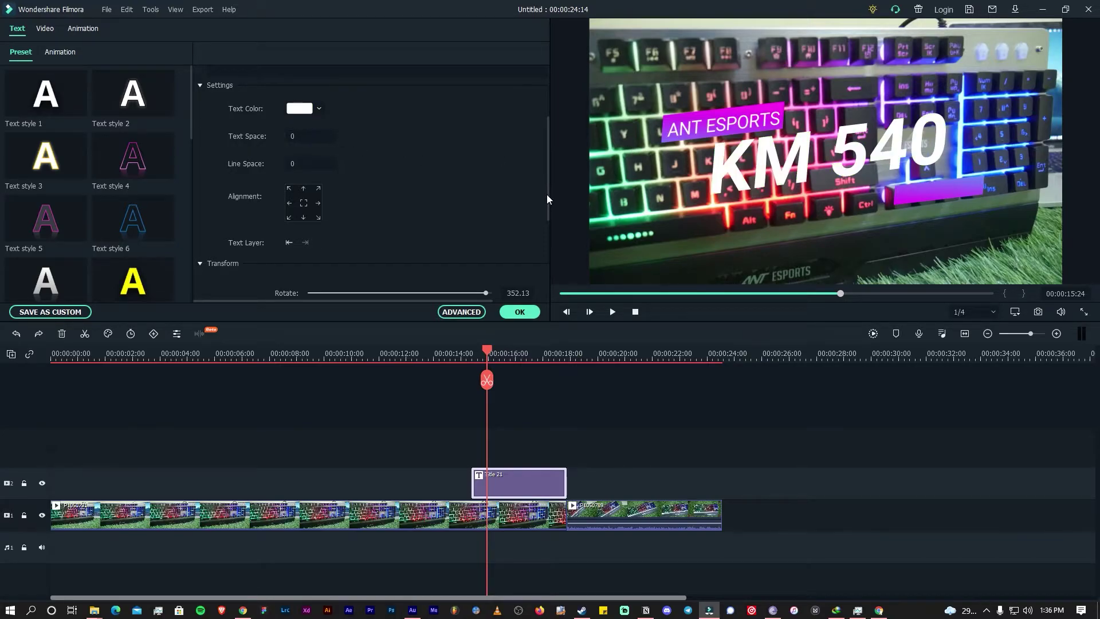
scroll(360, 178, "down", 3)
scroll(366, 115, "up", 1)
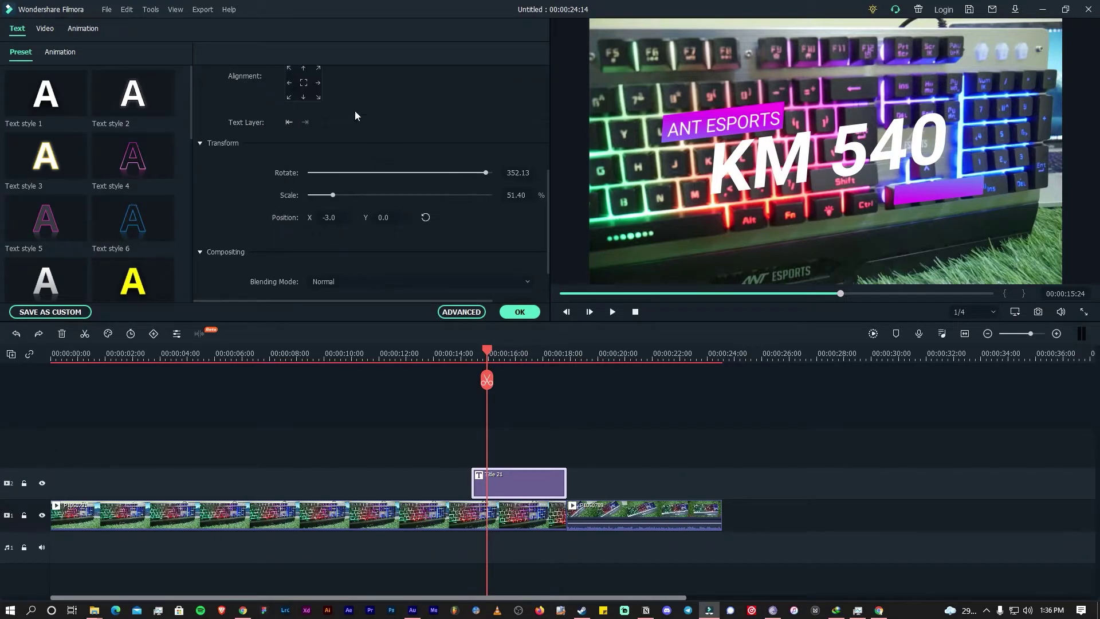
scroll(335, 199, "up", 4)
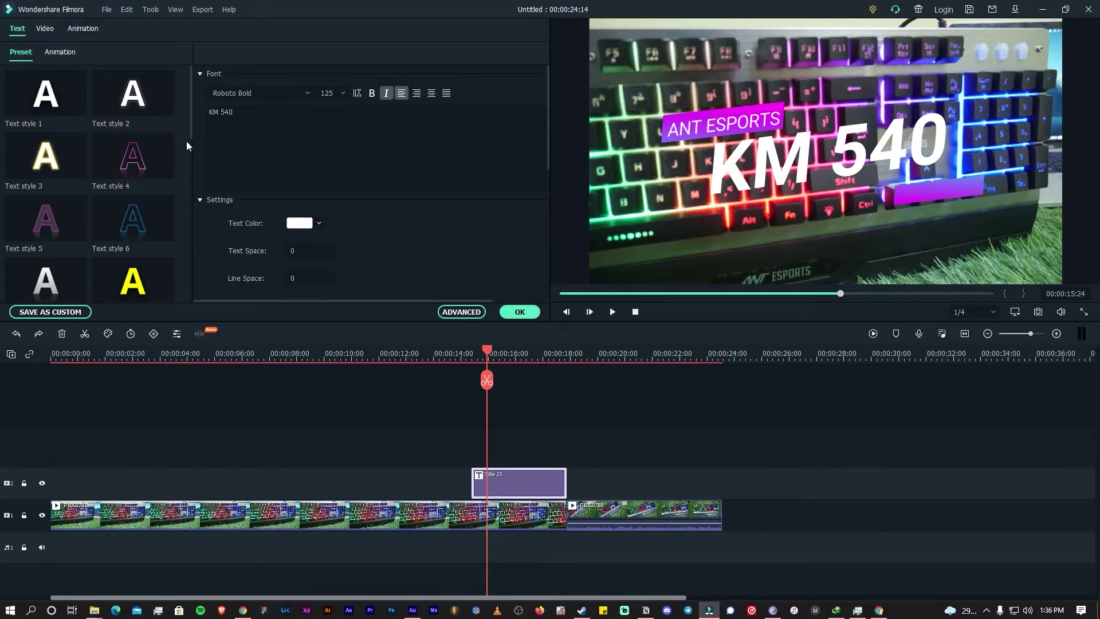
Browse the text style presets for the KM 540 text and close the title settings.
left_click_drag(191, 130, 174, 181)
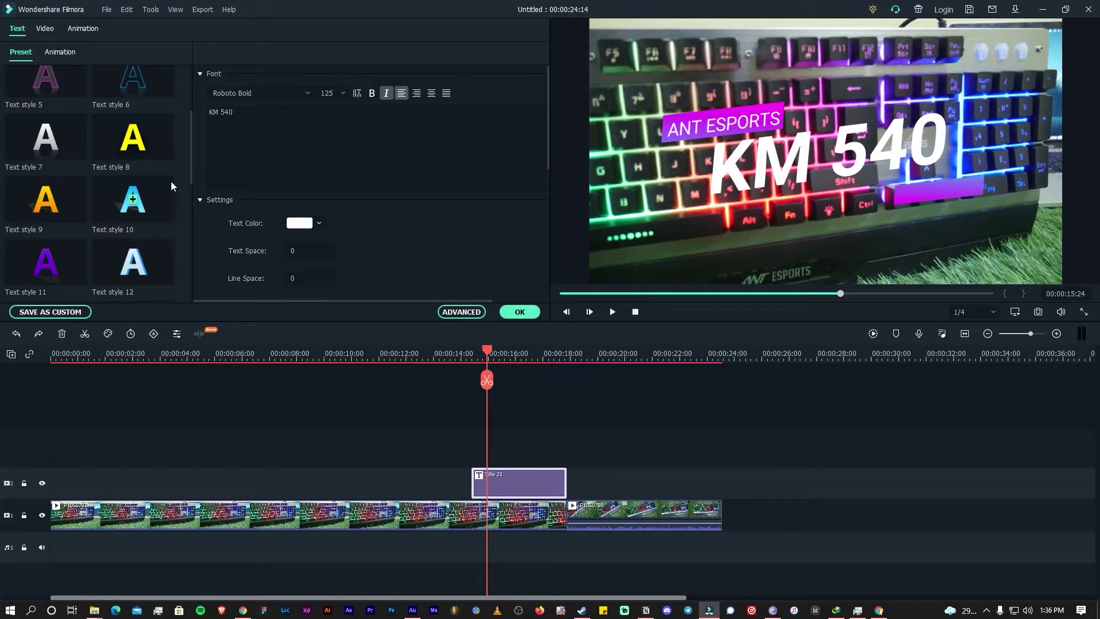
left_click_drag(489, 353, 529, 353)
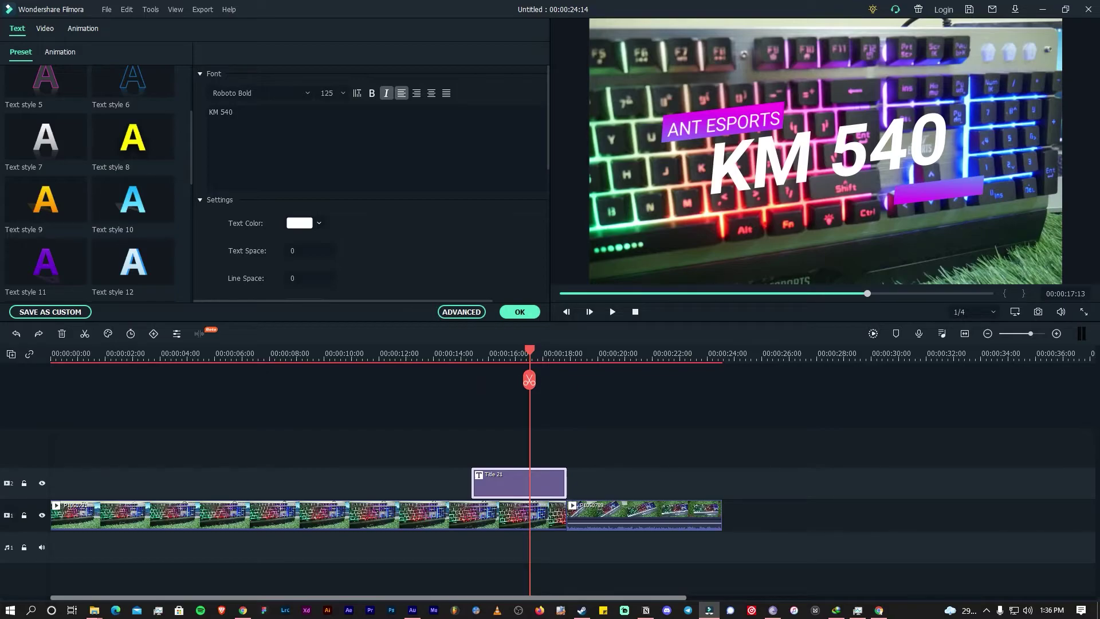
left_click(909, 451)
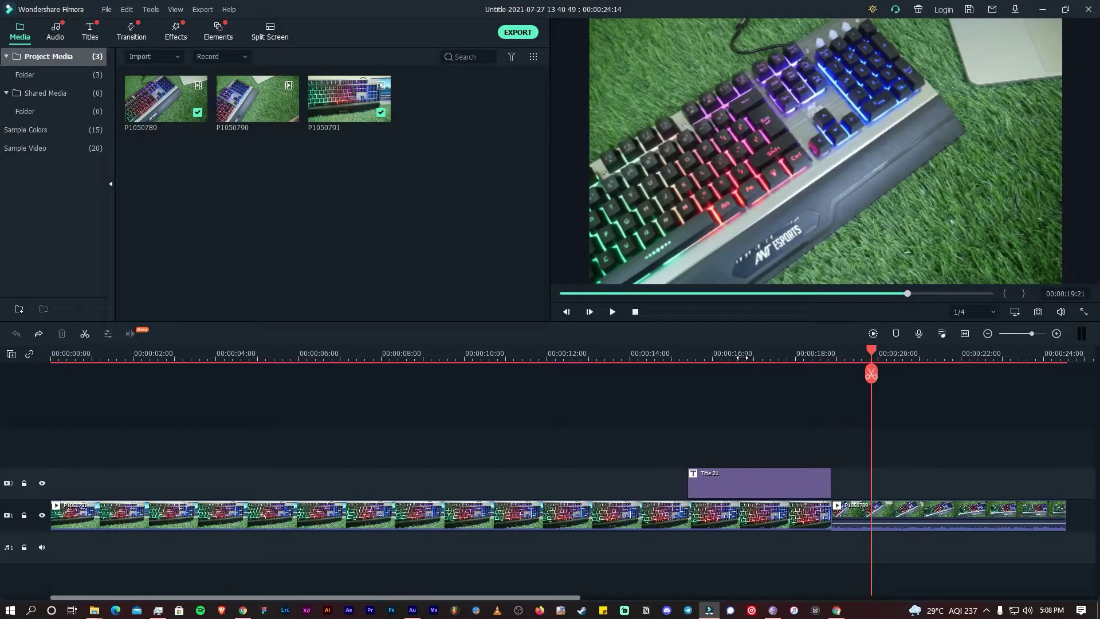
Scrub through Title 21 and shift it about half a second later on its track.
left_click(740, 355)
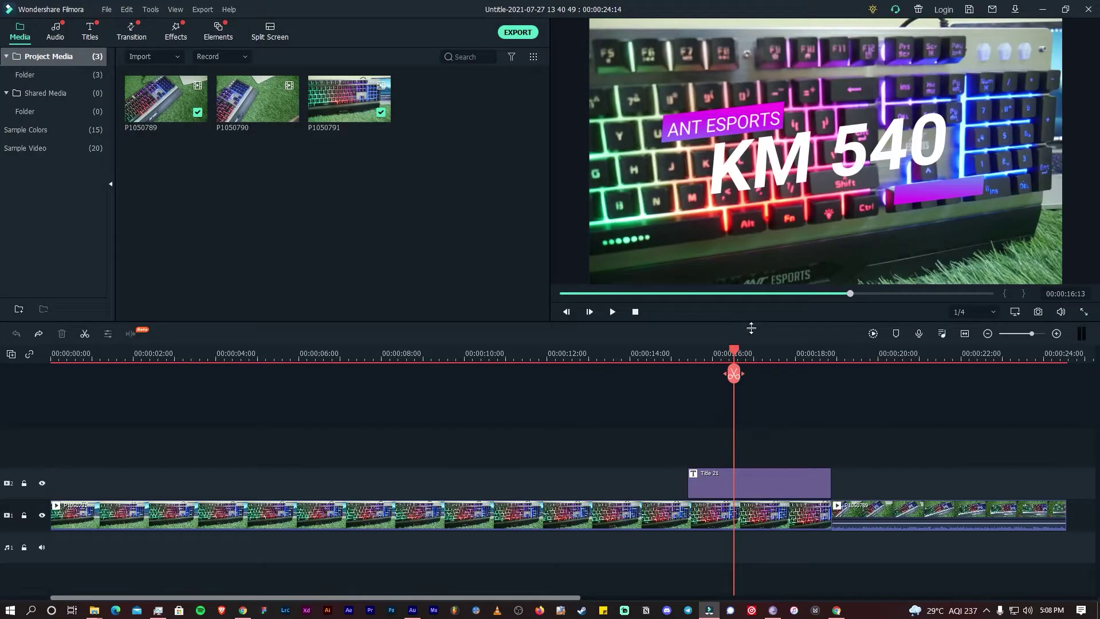
left_click_drag(737, 351, 760, 352)
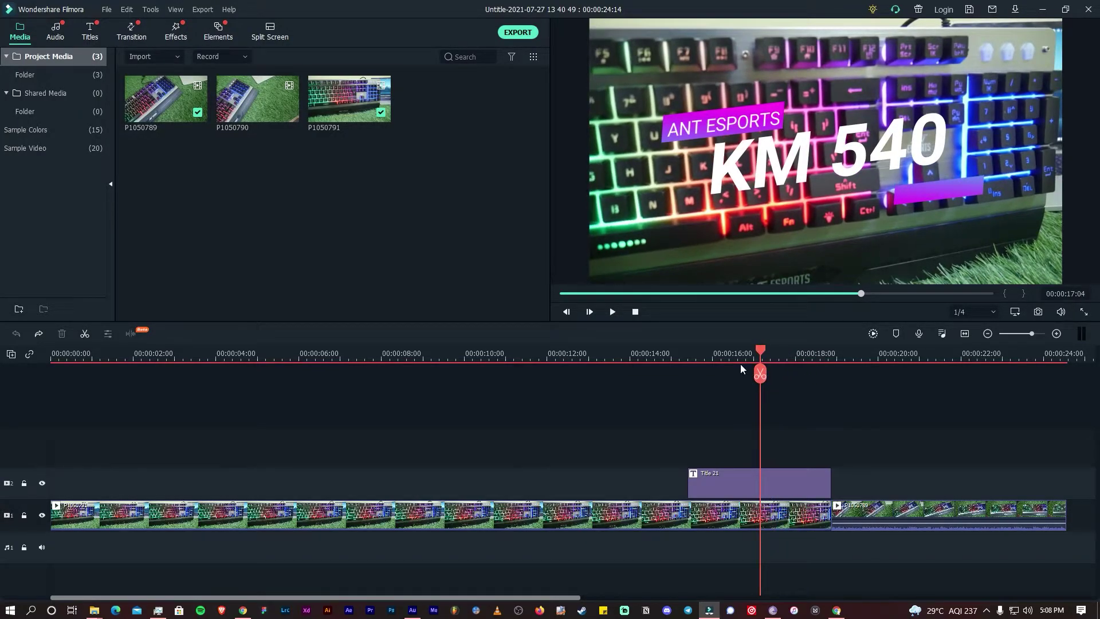
left_click_drag(775, 471, 795, 483)
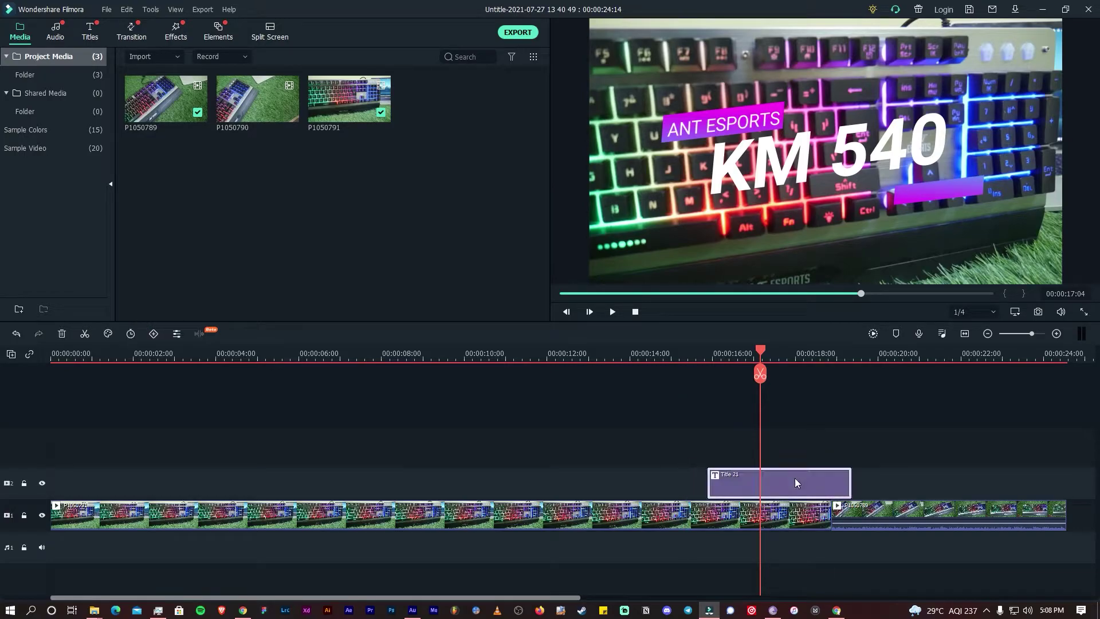
Download the Wow! element and place it on the track above Title 21, aligned with the title's start.
left_click(217, 34)
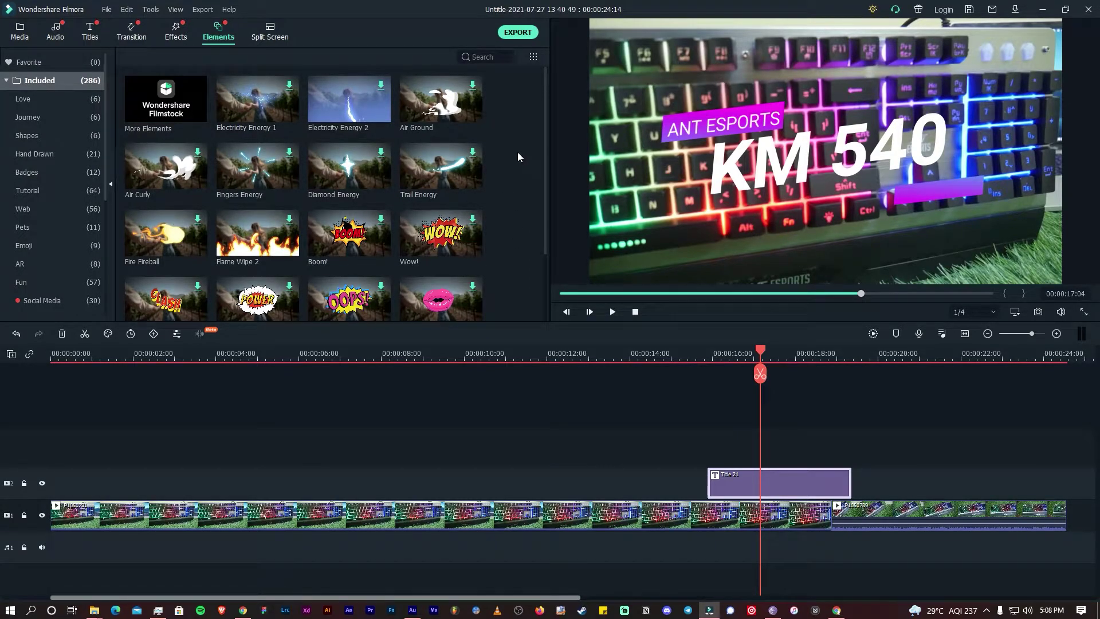
scroll(545, 150, "down", 1)
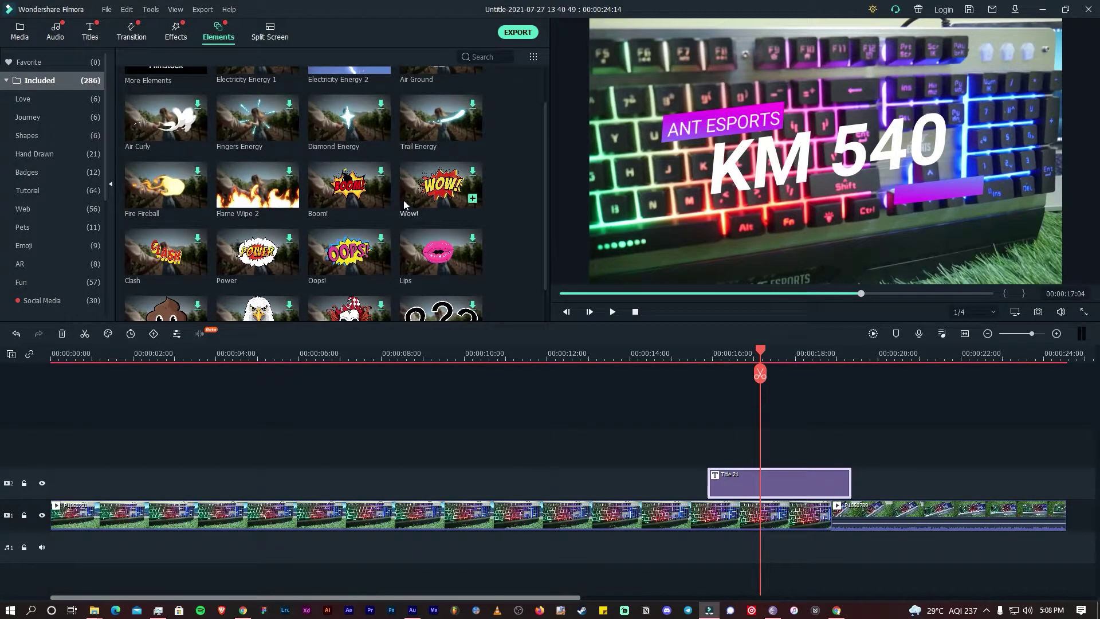
left_click(471, 170)
left_click(470, 201)
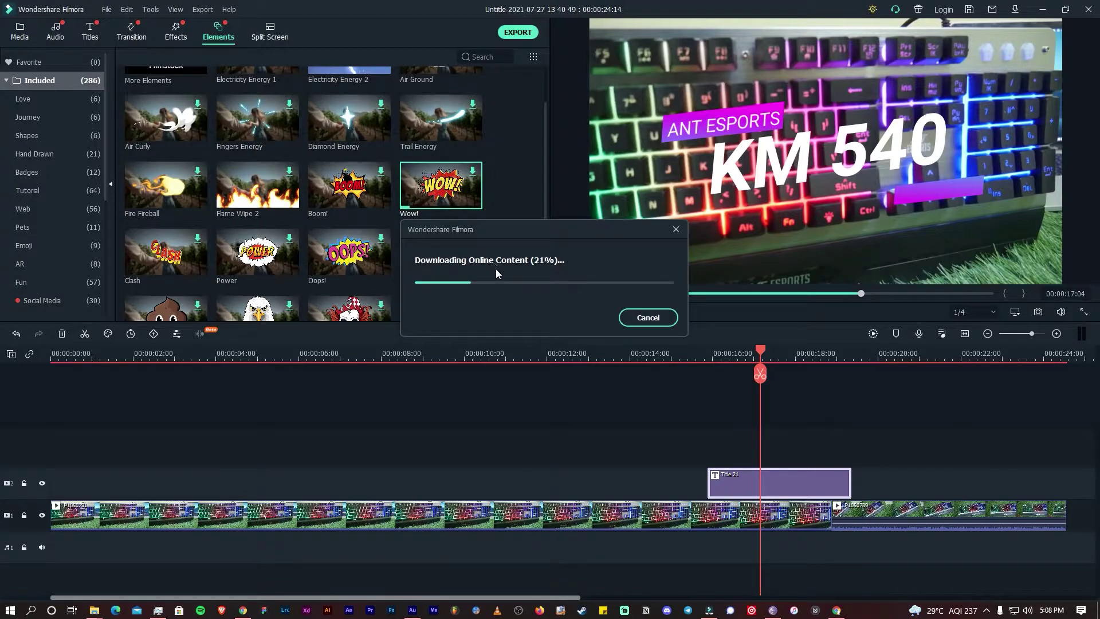
left_click_drag(873, 449, 820, 449)
Scrub over the Wow! element and move it to start about 6.5 seconds into the timeline, away from the title.
left_click(791, 356)
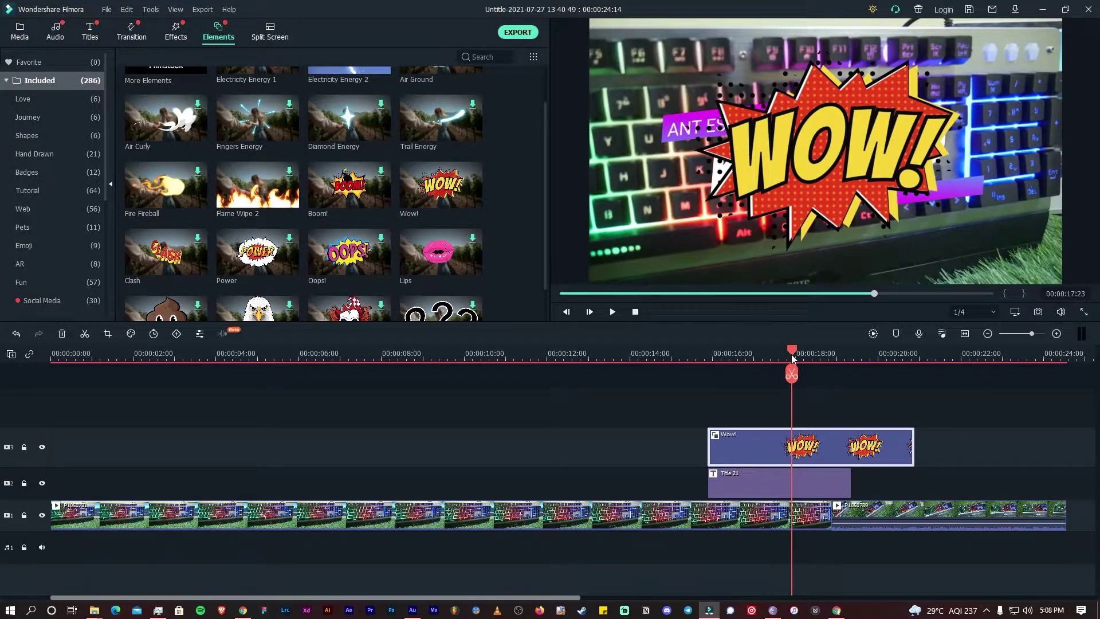
left_click_drag(792, 357, 821, 356)
left_click_drag(772, 453, 381, 455)
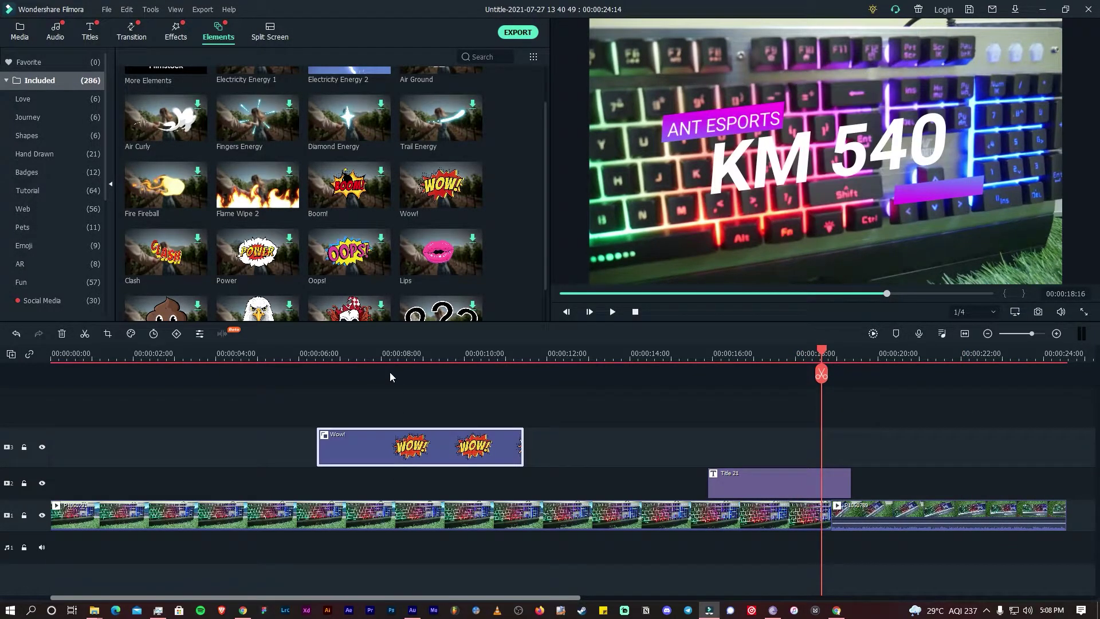
left_click_drag(405, 354, 441, 355)
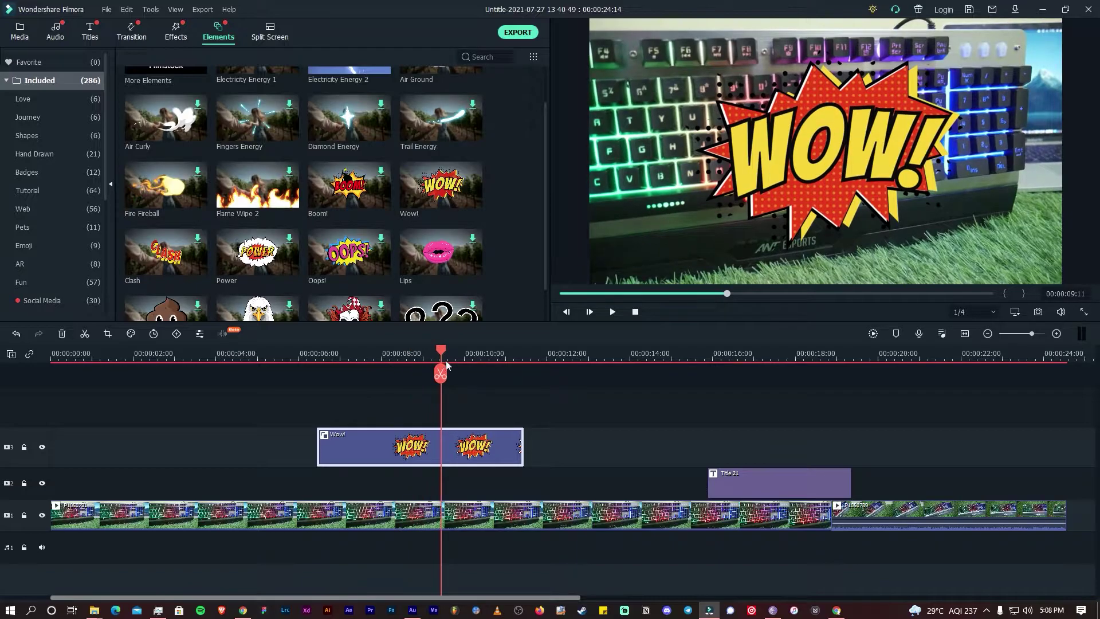
Open the Wow! element's video settings and select it in the preview with the playhead at 00:00:09:20.
double_click(793, 182)
left_click(531, 439)
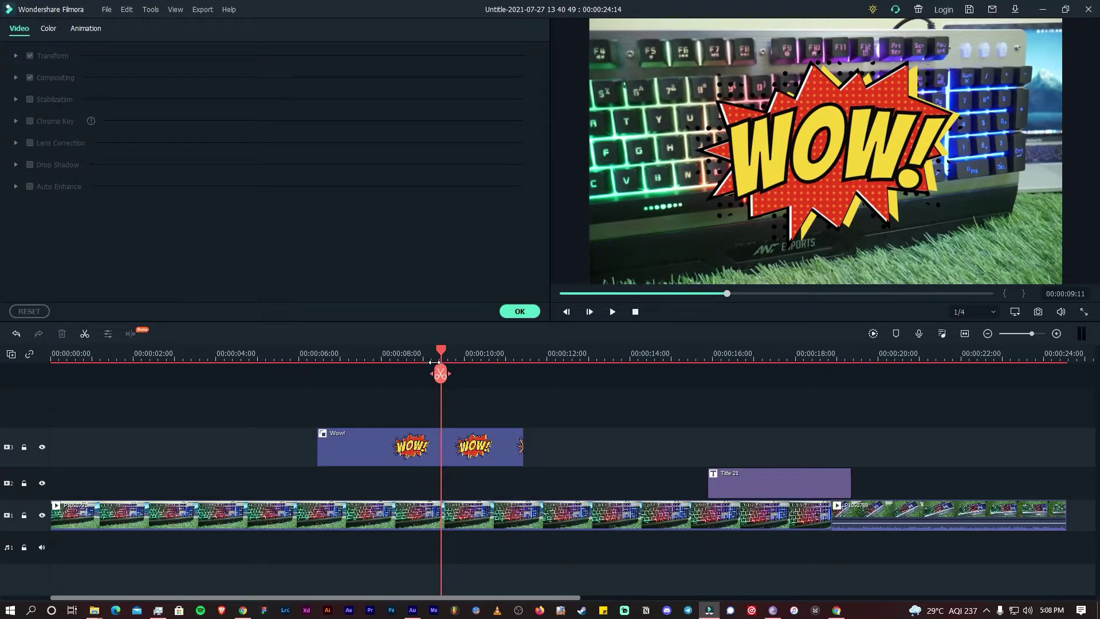
left_click(421, 355)
left_click(435, 355)
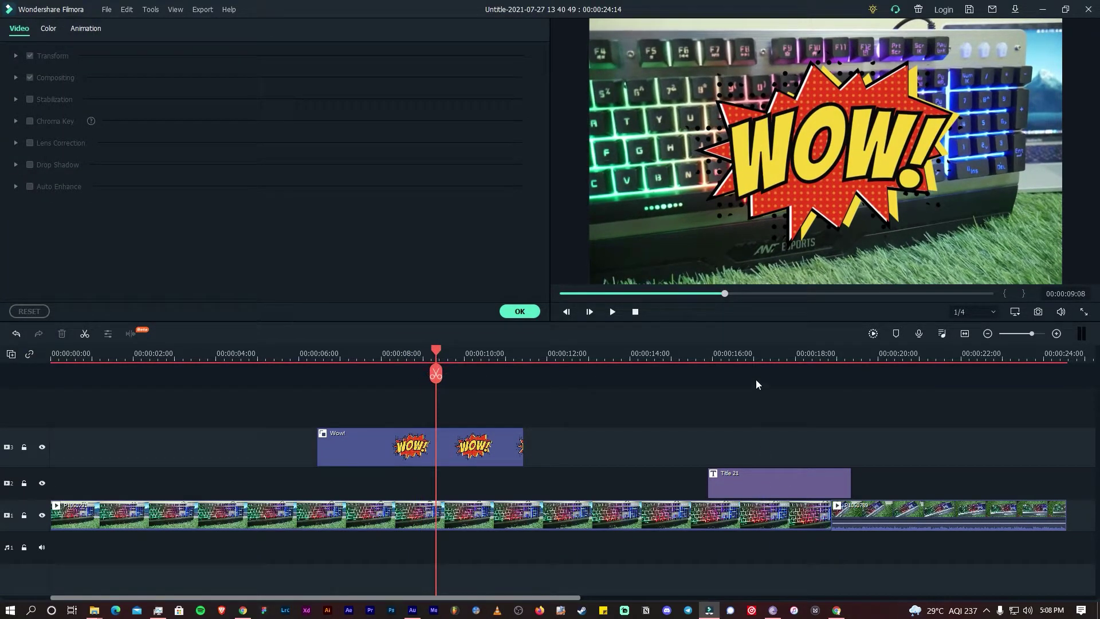
left_click(766, 355)
left_click(456, 355)
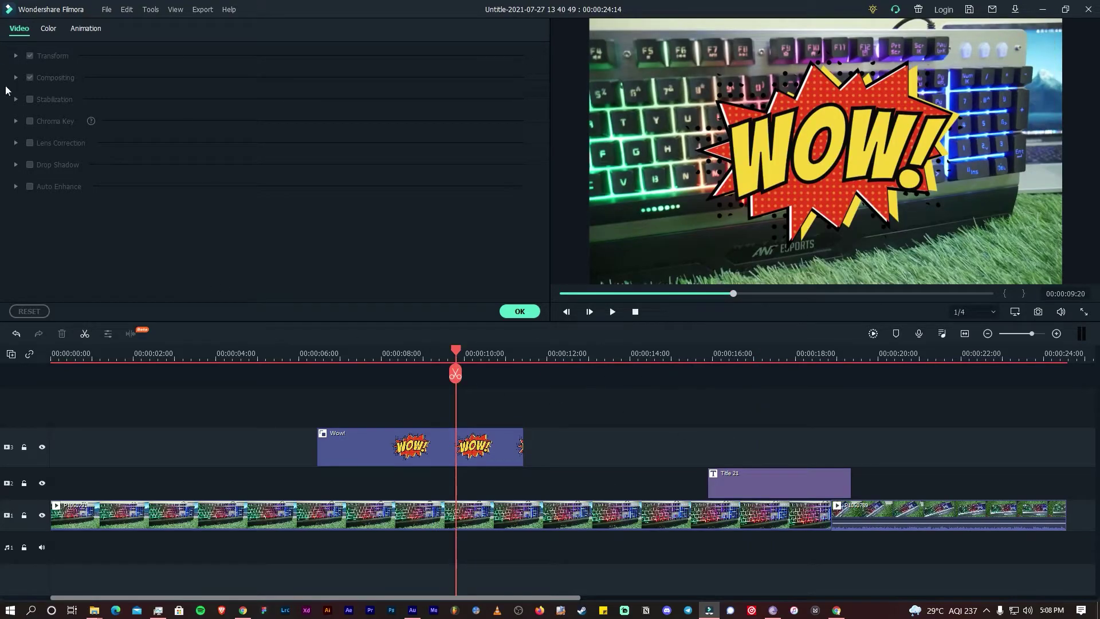
left_click(323, 456)
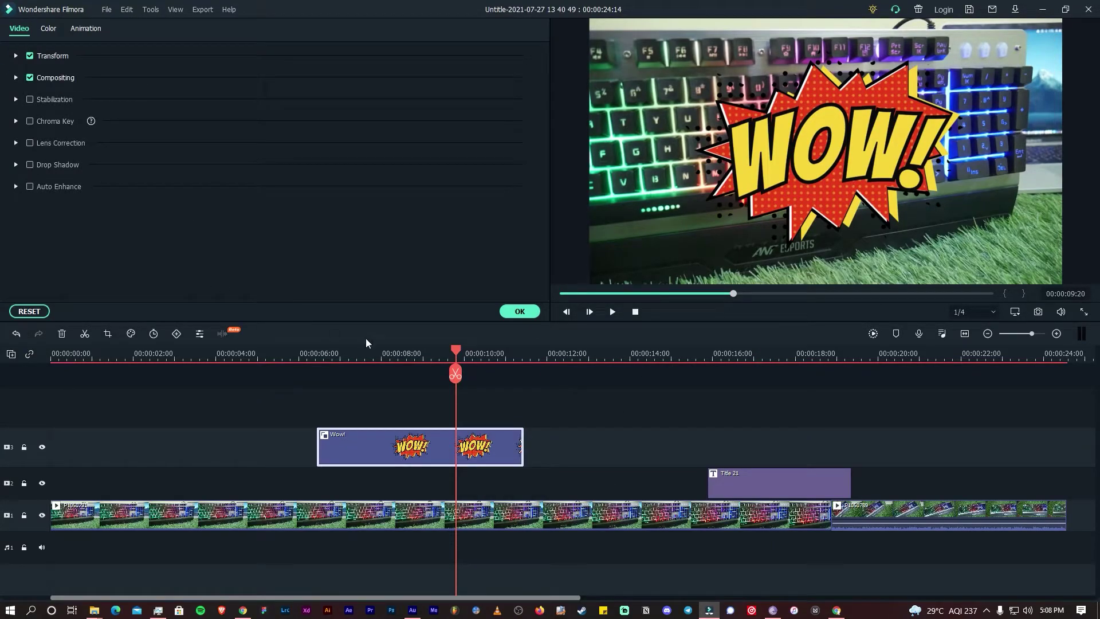
left_click(859, 78)
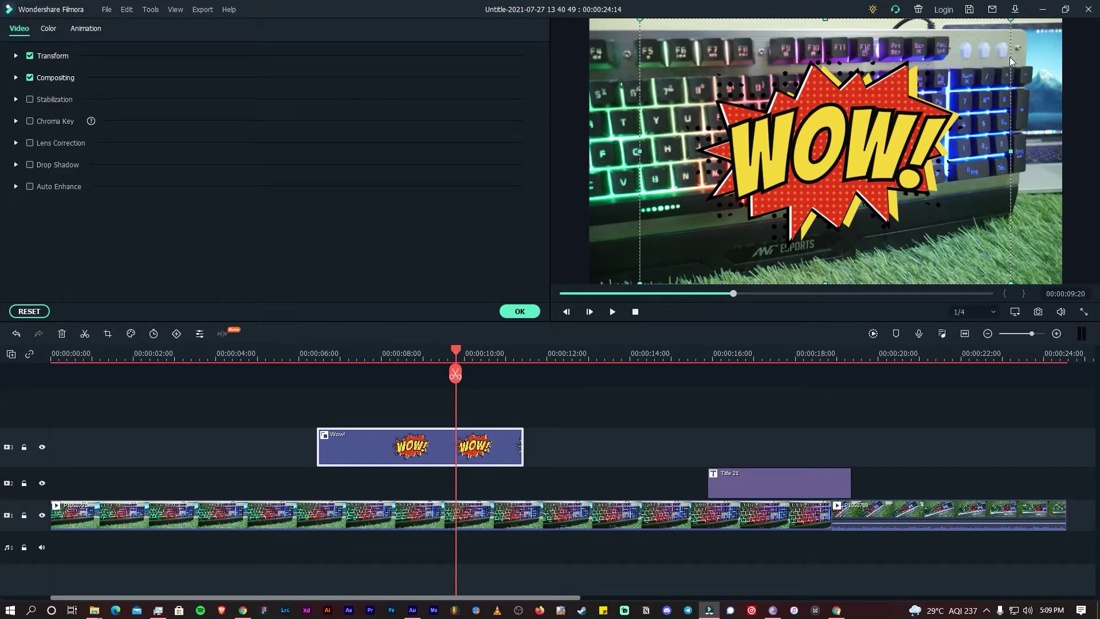
Try narrowing the Wow! graphic from its side in the preview, undoing each attempt and the clip's last move.
left_click_drag(1020, 155, 994, 164)
key("ctrl+z")
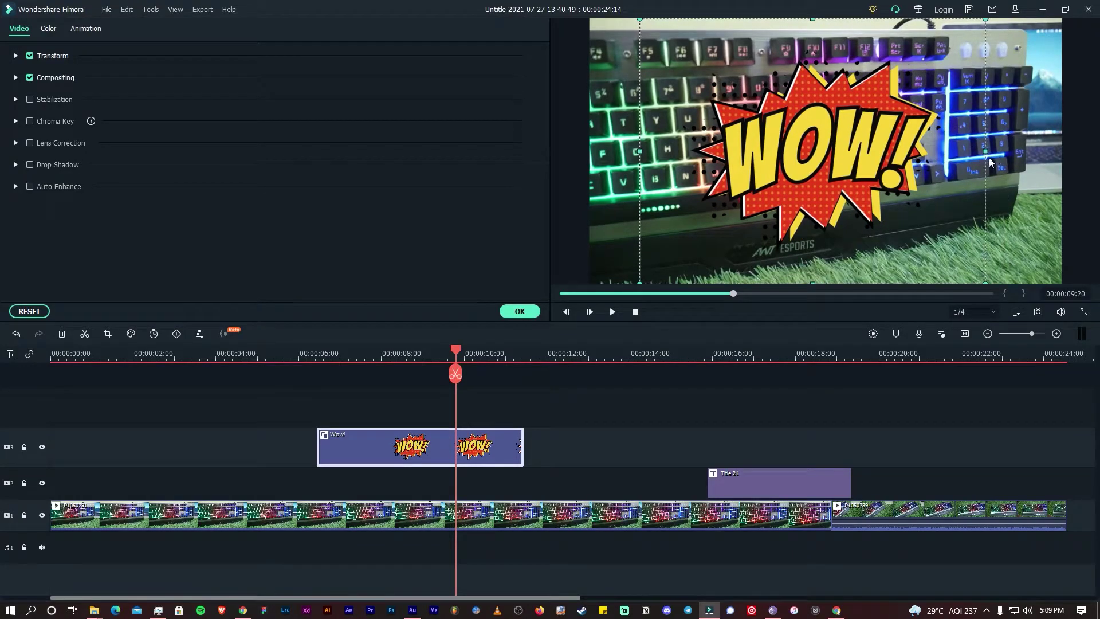
key("ctrl+z")
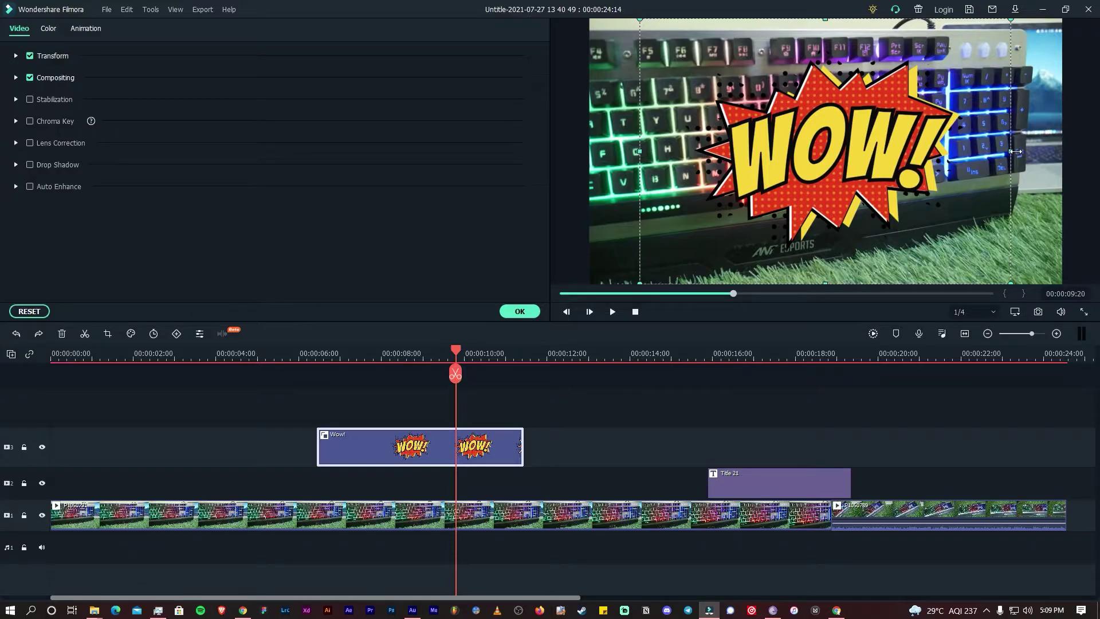
left_click_drag(1015, 152, 986, 154)
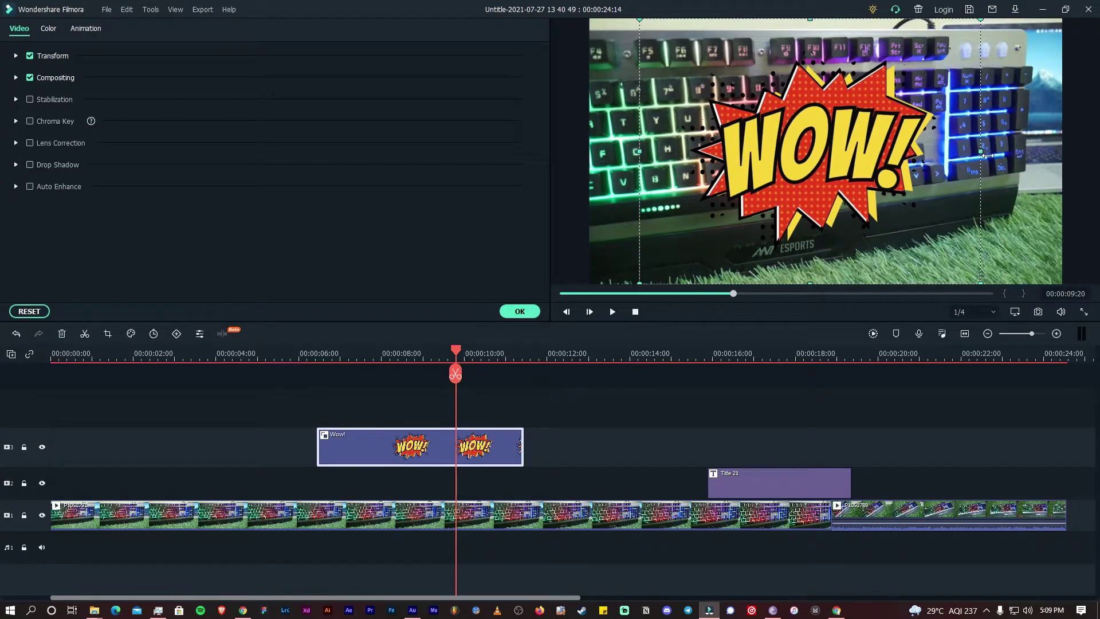
key("ctrl+z")
key("ctrl+z")
Move the Wow! element to start at about 8.5 seconds and select it in the preview at 00:00:10:08.
left_click_drag(730, 448, 421, 452)
left_click(471, 356)
left_click(479, 355)
left_click(944, 134)
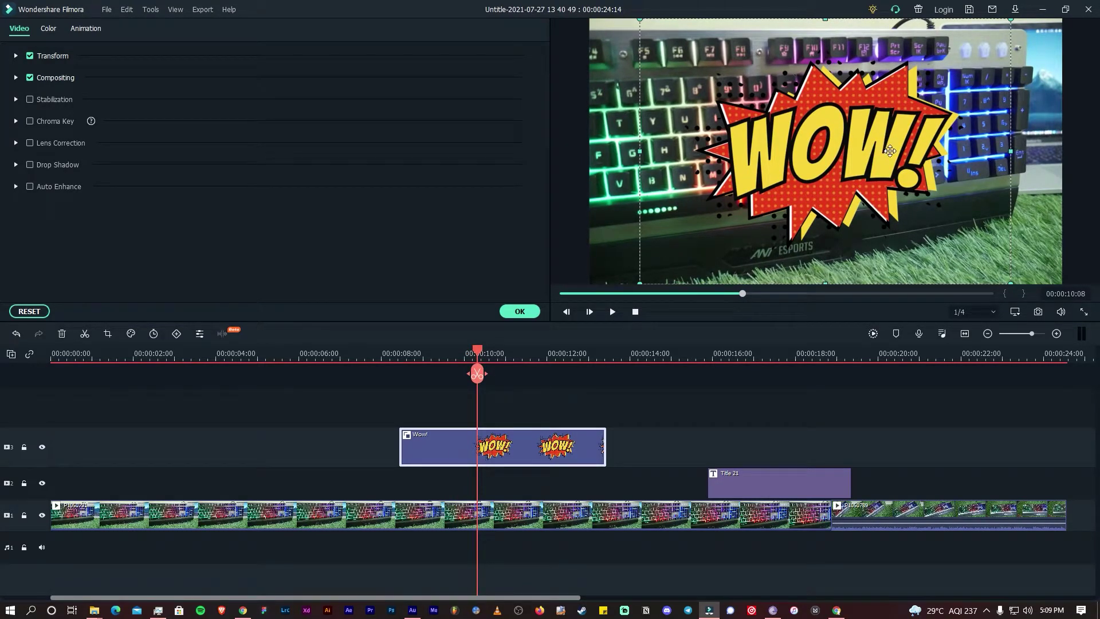
Shrink the Wow! graphic to roughly a third of the frame width and place it over the keyboard's number pad side.
left_click_drag(887, 146, 886, 174)
mouse_move(829, 51)
left_mouse_down()
mouse_move(830, 114)
mouse_move(837, 63)
left_mouse_up()
left_click_drag(1030, 153, 870, 173)
left_click_drag(655, 67, 762, 166)
left_click_drag(725, 124, 702, 111)
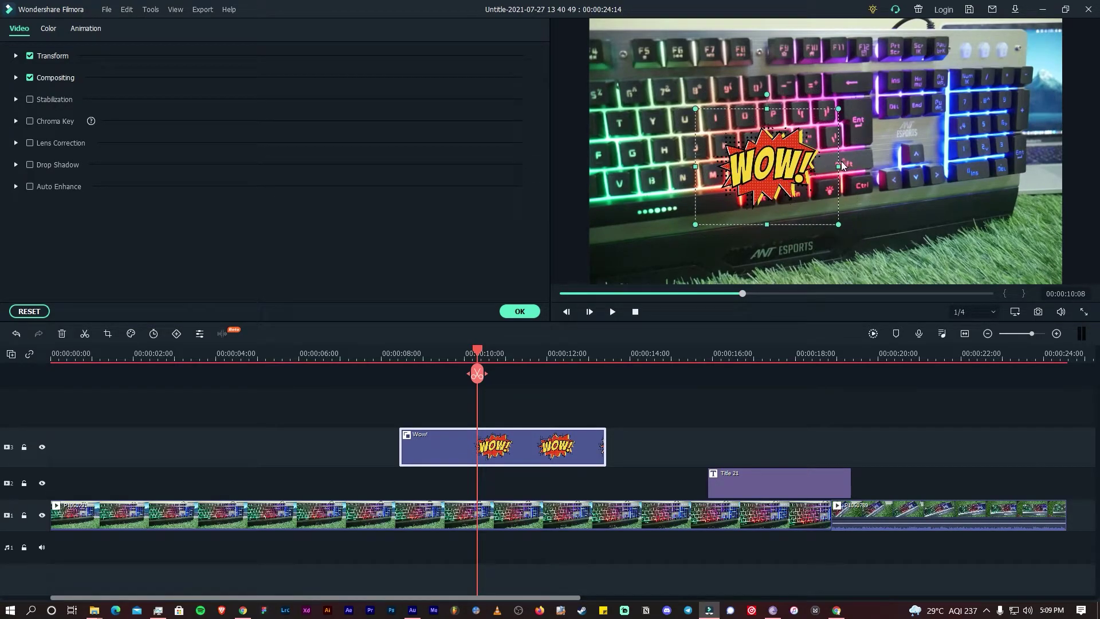
left_click_drag(850, 170, 866, 170)
left_click_drag(779, 229, 780, 240)
left_click_drag(788, 187, 1000, 184)
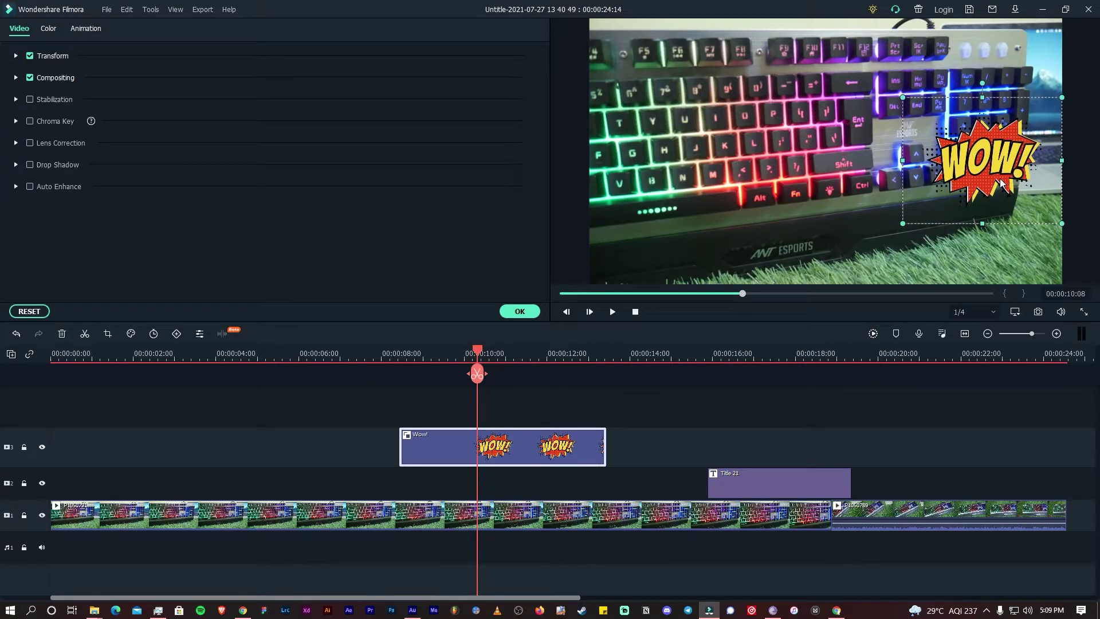
Delete the Wow! element from the timeline.
left_click(651, 393)
left_click(442, 461)
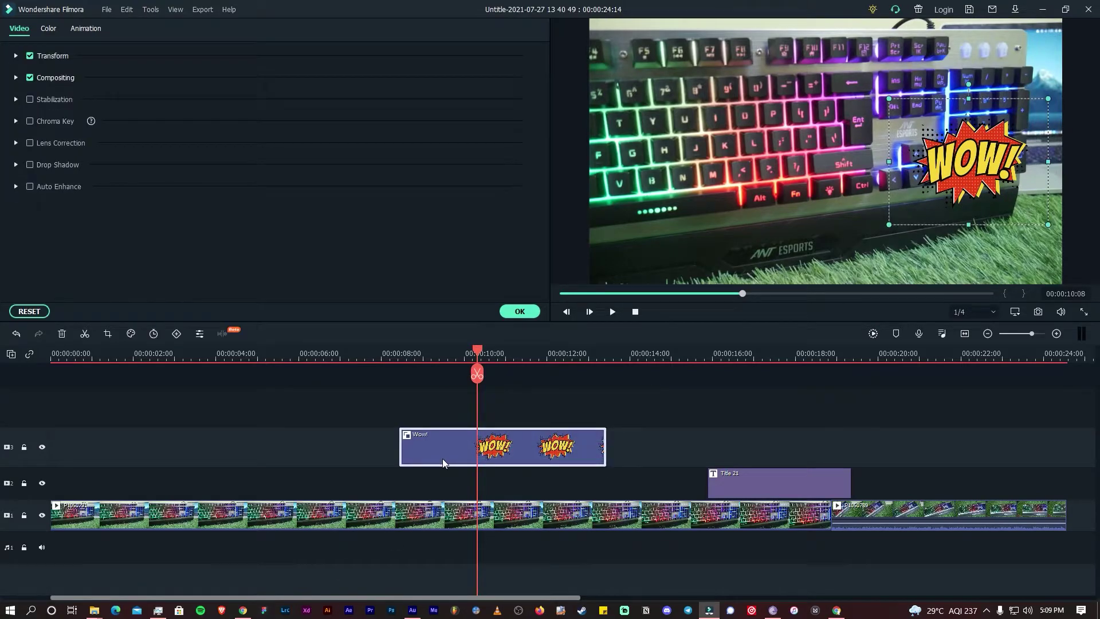
key("Delete")
Move Title 21 earlier to start at about 13 seconds and close its settings.
scroll(705, 370, "up", 1)
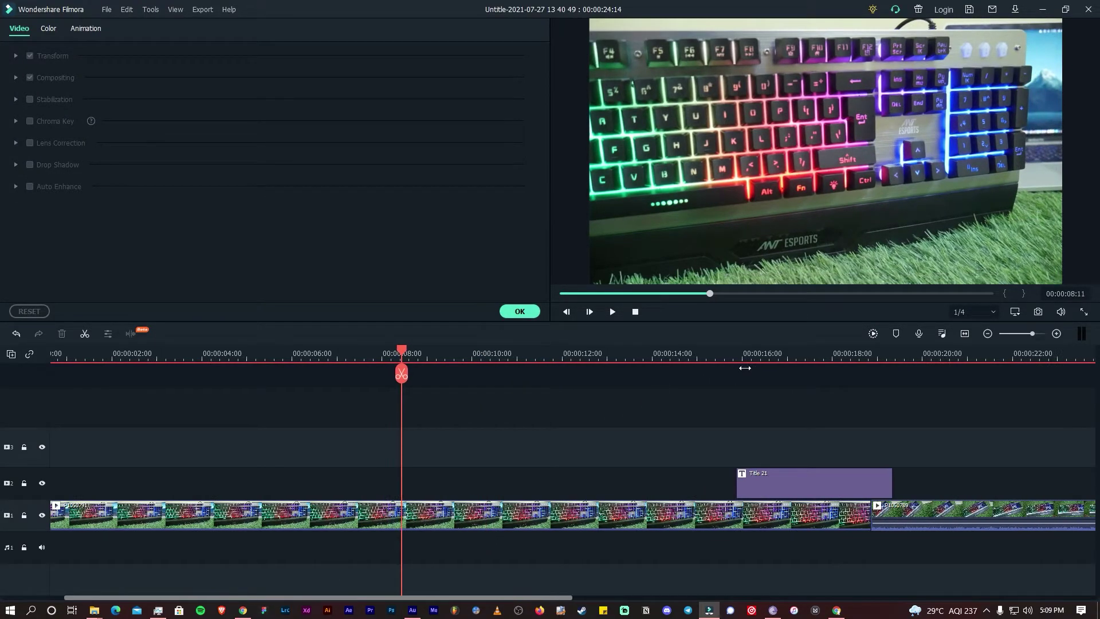
left_click_drag(785, 496, 636, 484)
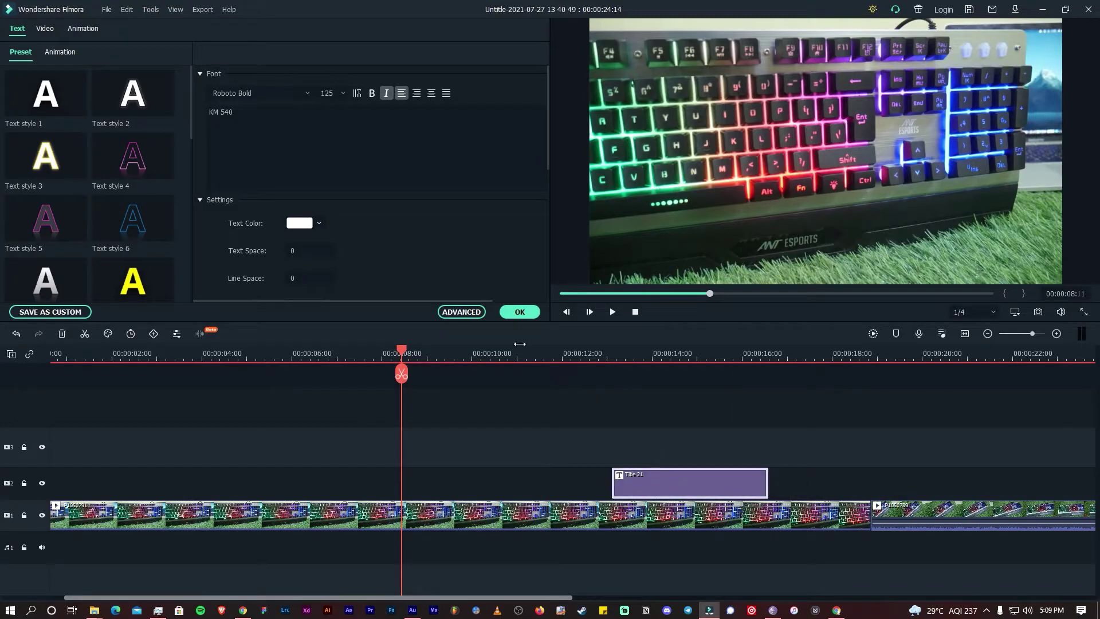
left_click(438, 445)
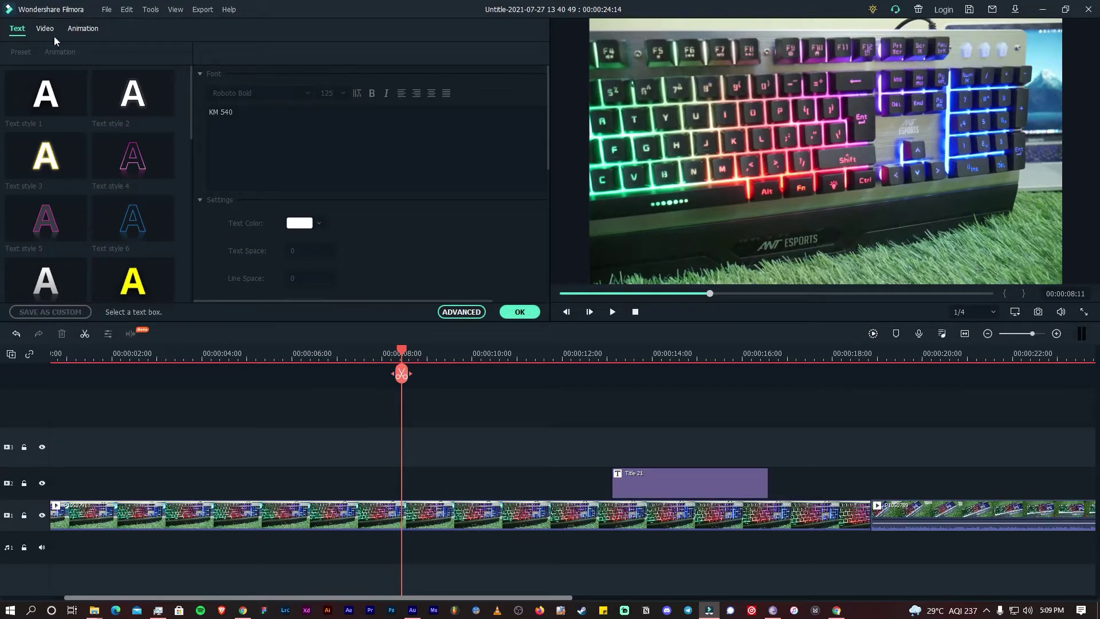
left_click(518, 311)
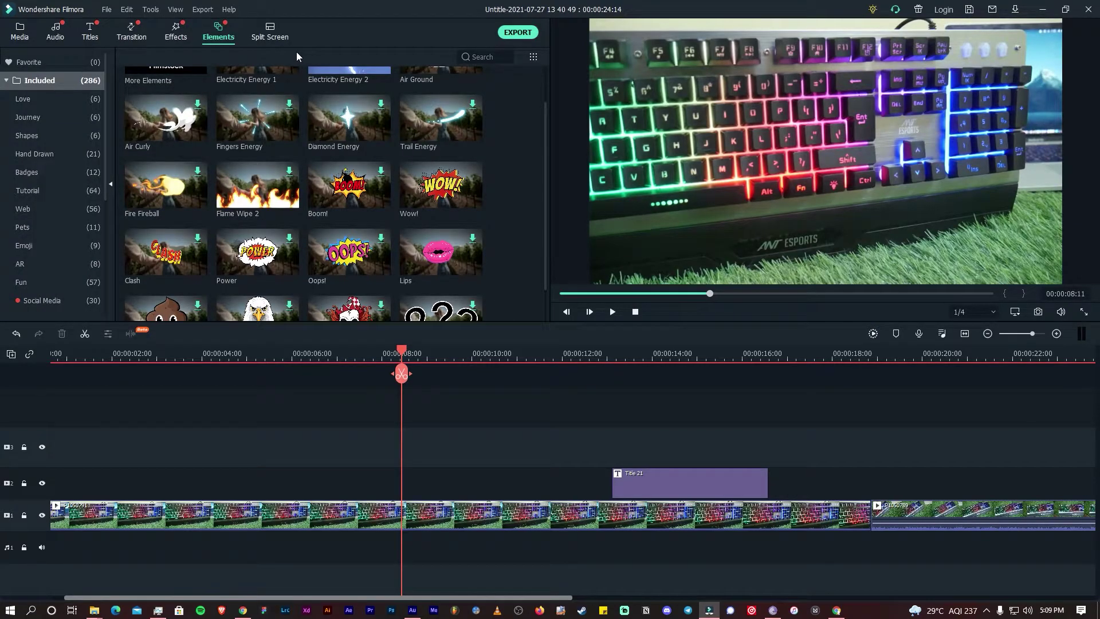
Show the transition library and place the playhead on the cut between the two video clips at 00:00:18:22.
left_click(267, 34)
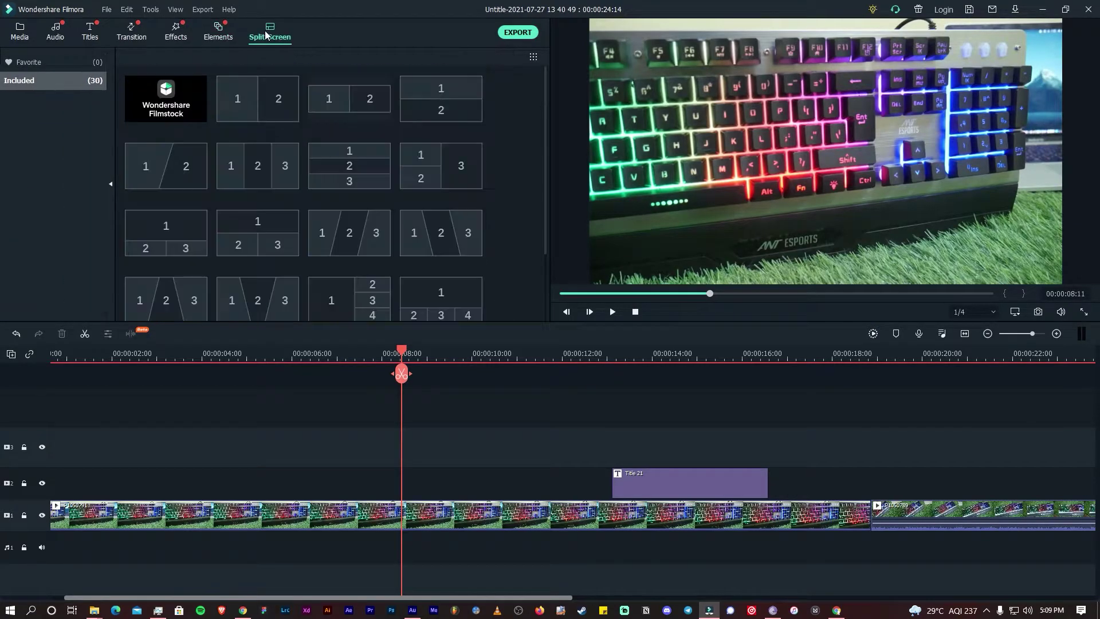
left_click(127, 30)
left_click(852, 360)
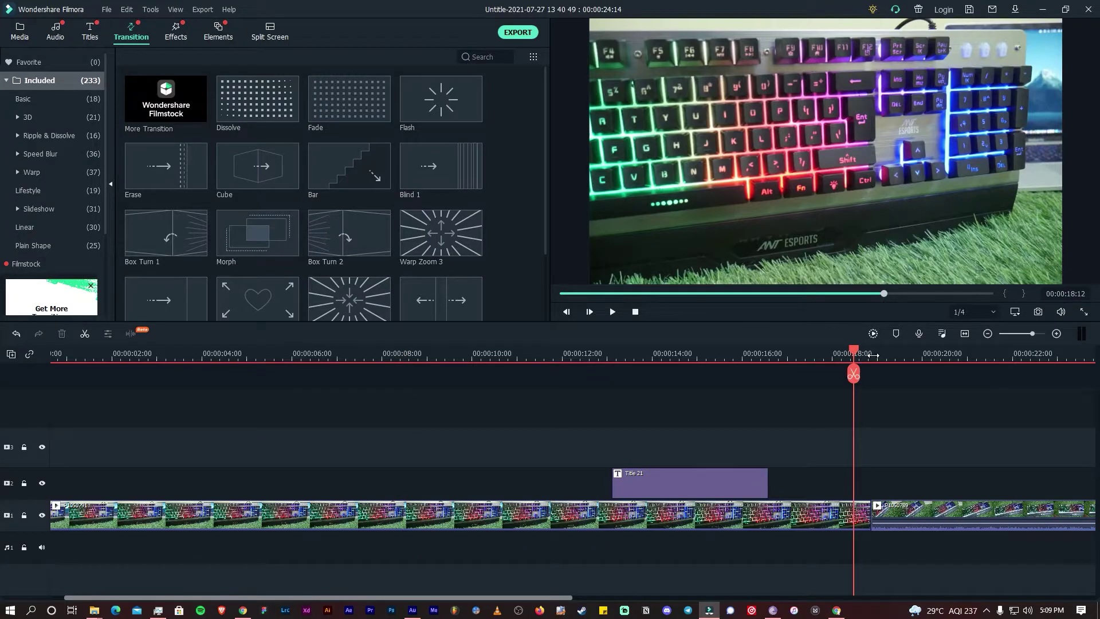
left_click(874, 355)
mouse_move(872, 349)
left_mouse_down()
mouse_move(861, 351)
mouse_move(871, 354)
left_mouse_up()
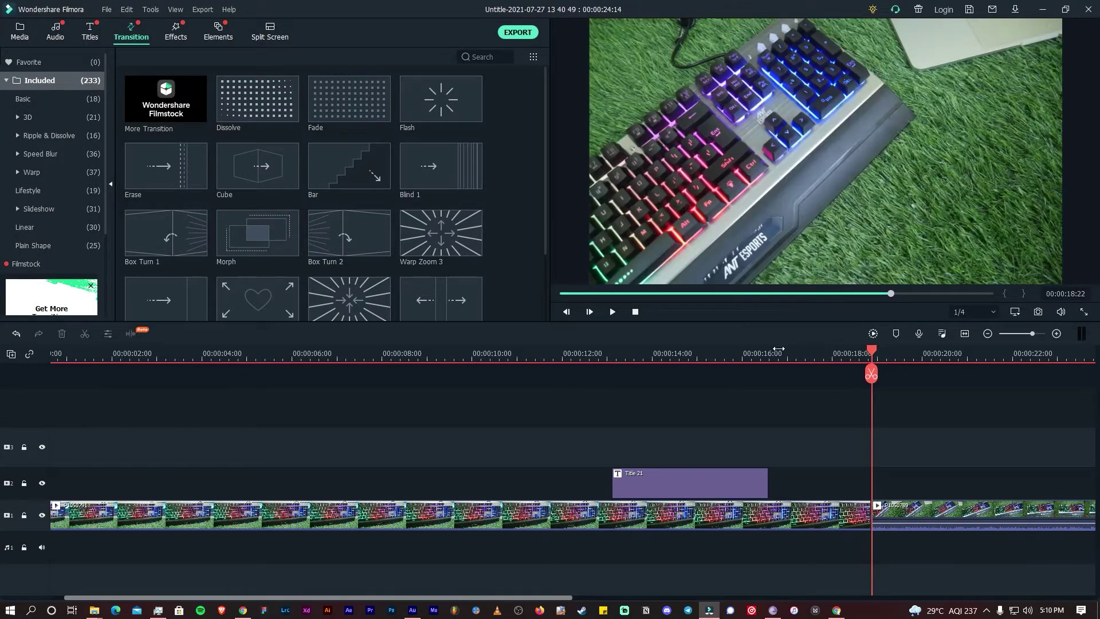
Place the Erase transition on the cut between the two video clips.
left_click(164, 165)
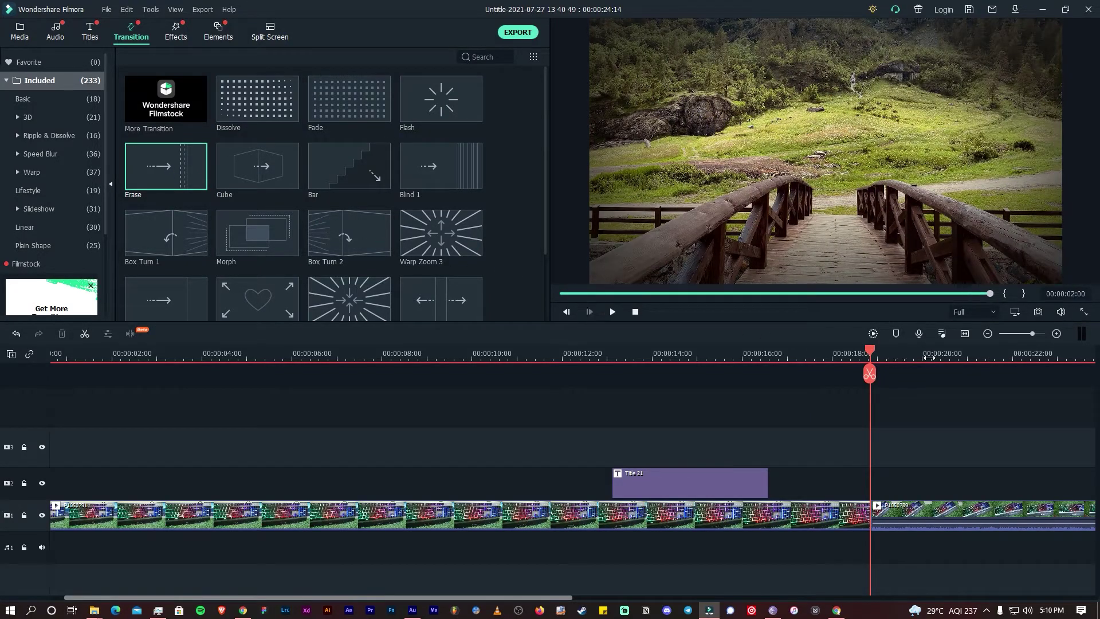
left_click(198, 180)
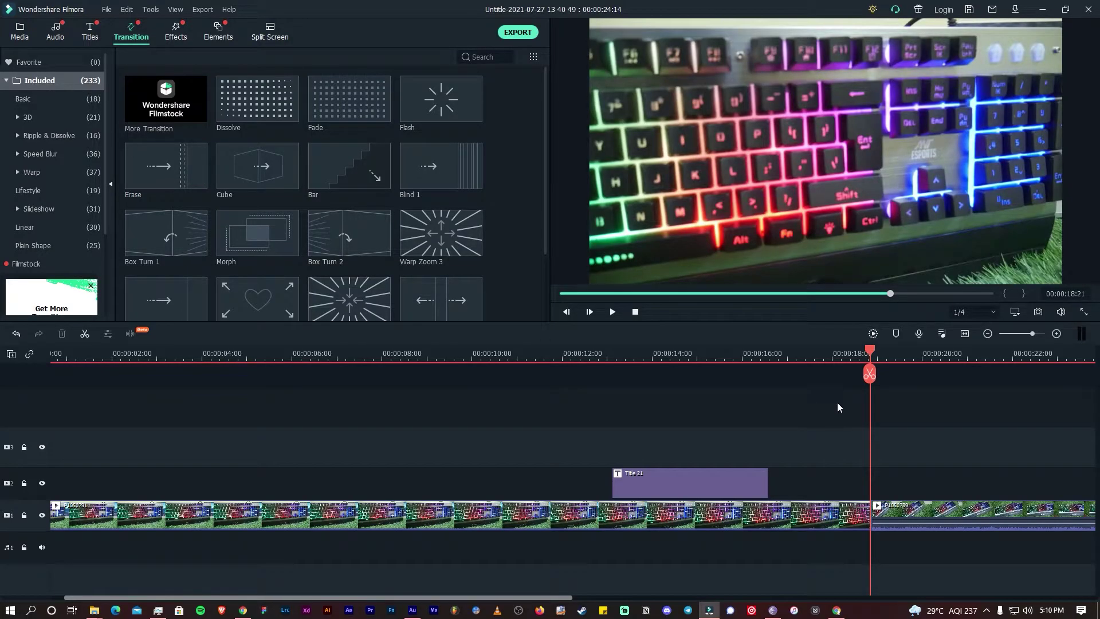
mouse_move(868, 356)
left_mouse_down()
mouse_move(882, 352)
mouse_move(871, 352)
left_mouse_up()
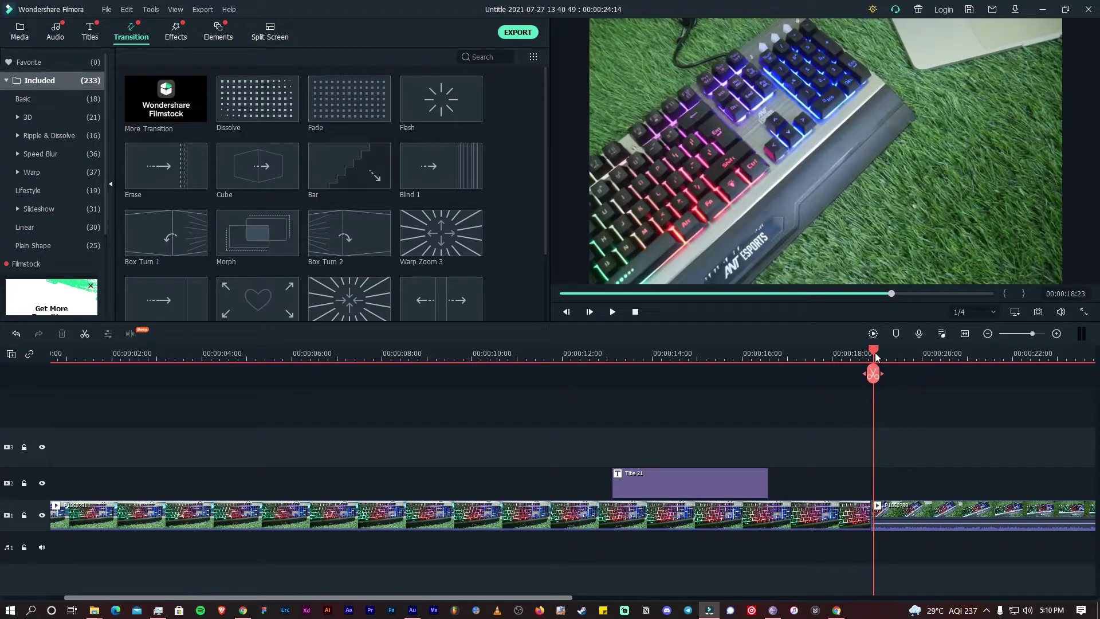
mouse_move(197, 182)
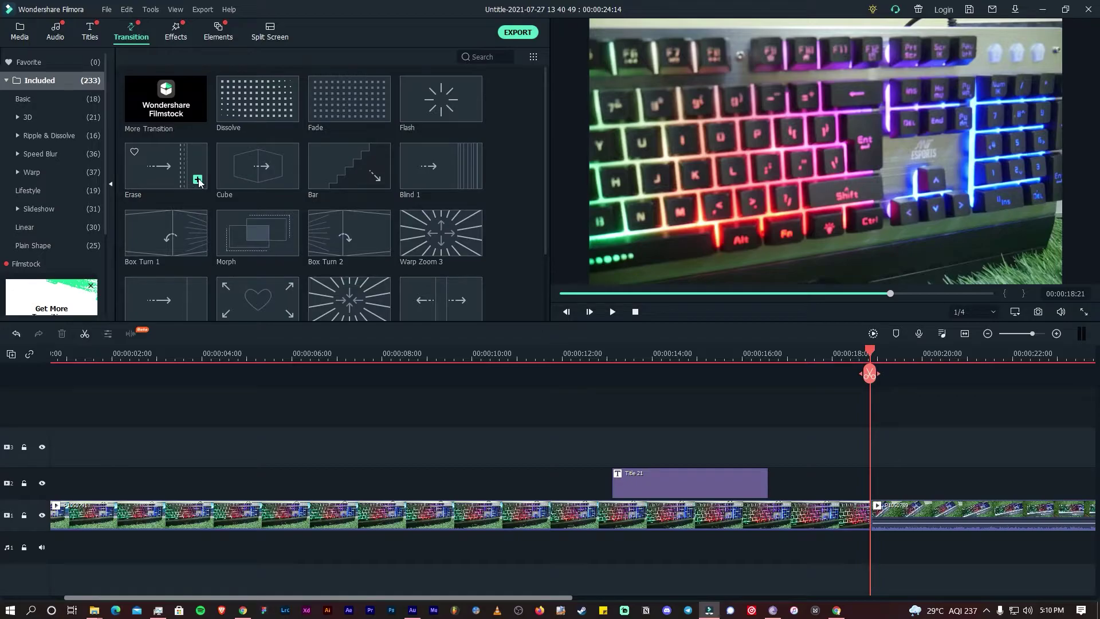
mouse_move(199, 182)
left_mouse_down()
mouse_move(848, 492)
mouse_move(871, 513)
left_mouse_up()
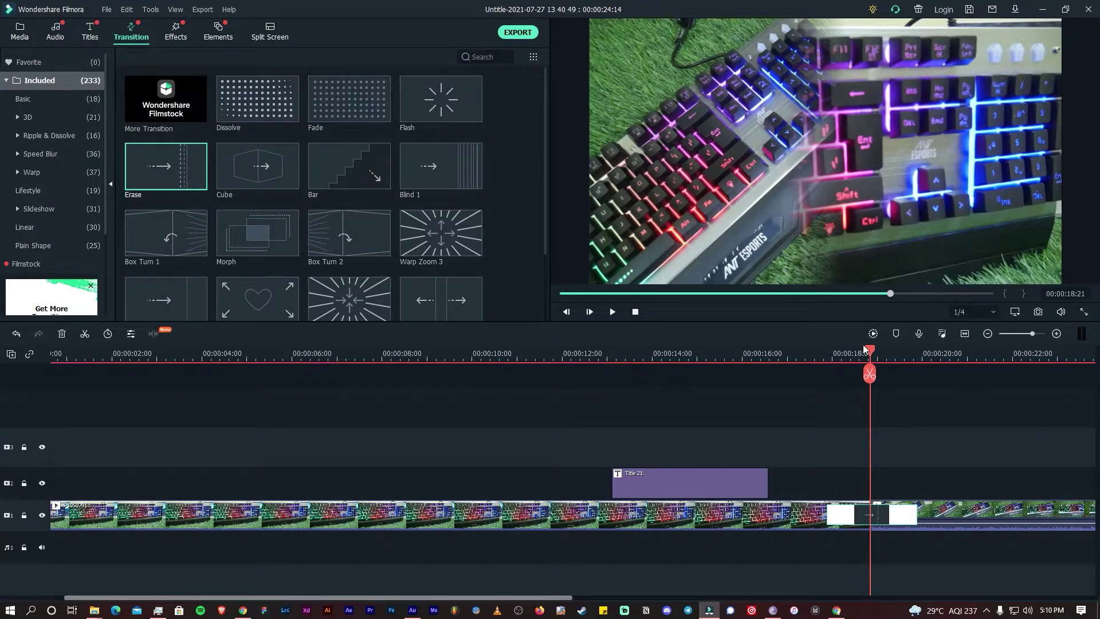
Play back the Erase transition from shortly before the cut between the two clips.
left_click_drag(871, 348, 818, 351)
key("space")
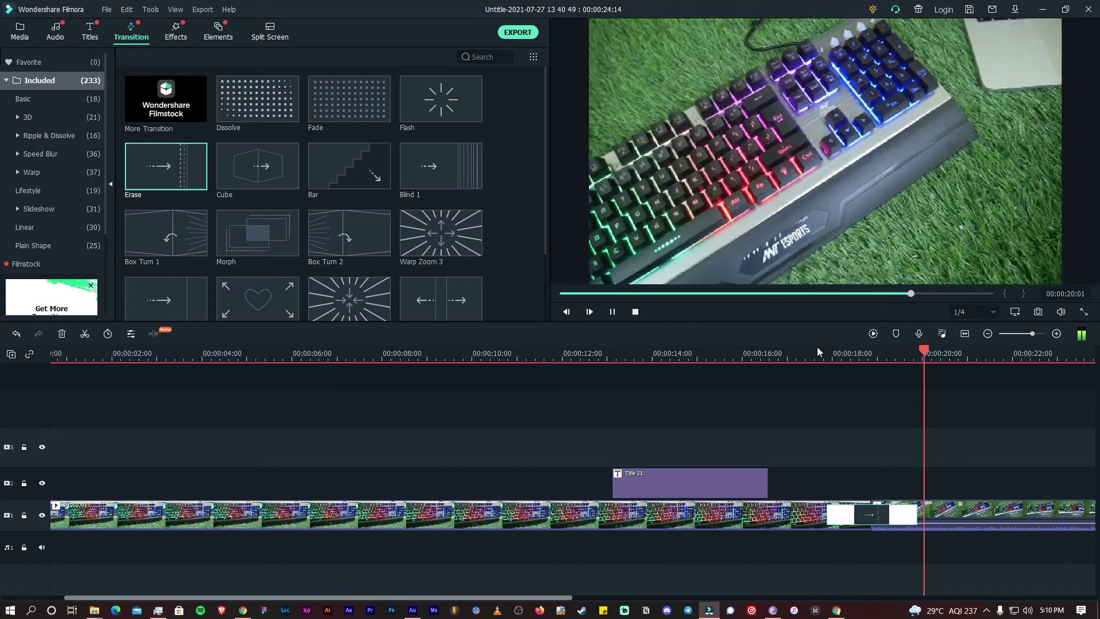
key("space")
Undo the Erase transition between the two video clips.
scroll(850, 395, "right", 5)
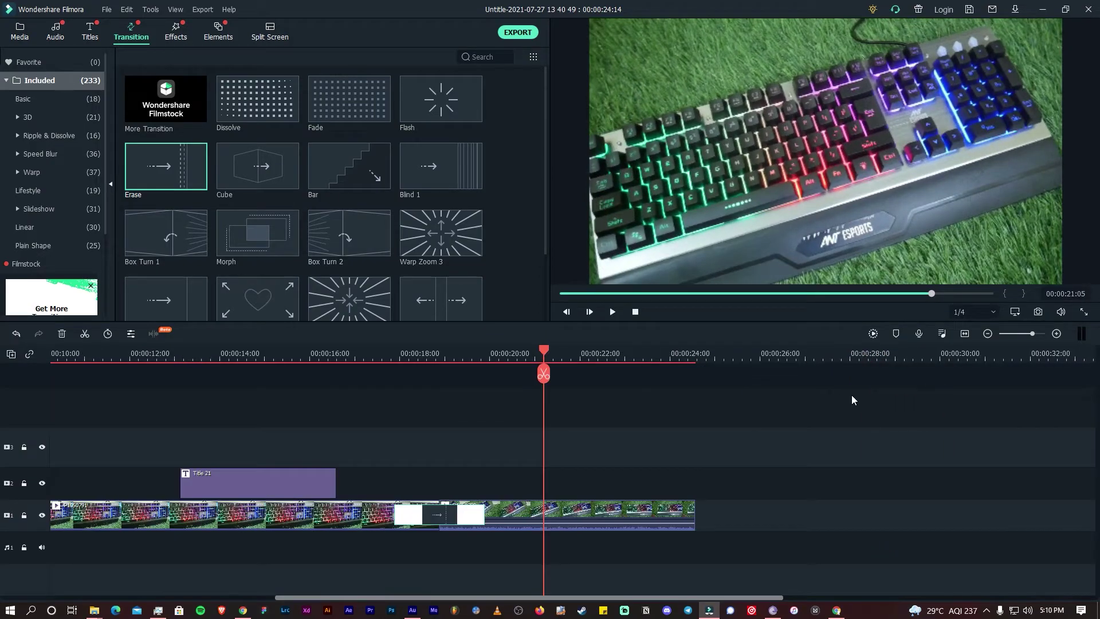
left_click_drag(446, 362, 431, 362)
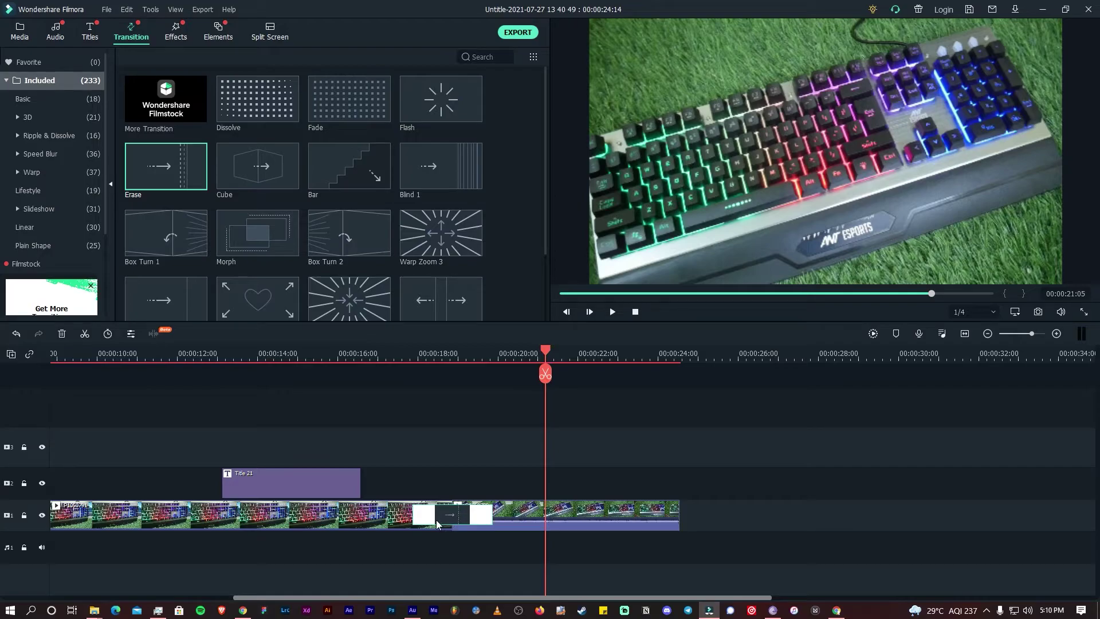
scroll(422, 518, "left", 3)
scroll(422, 518, "left", 3)
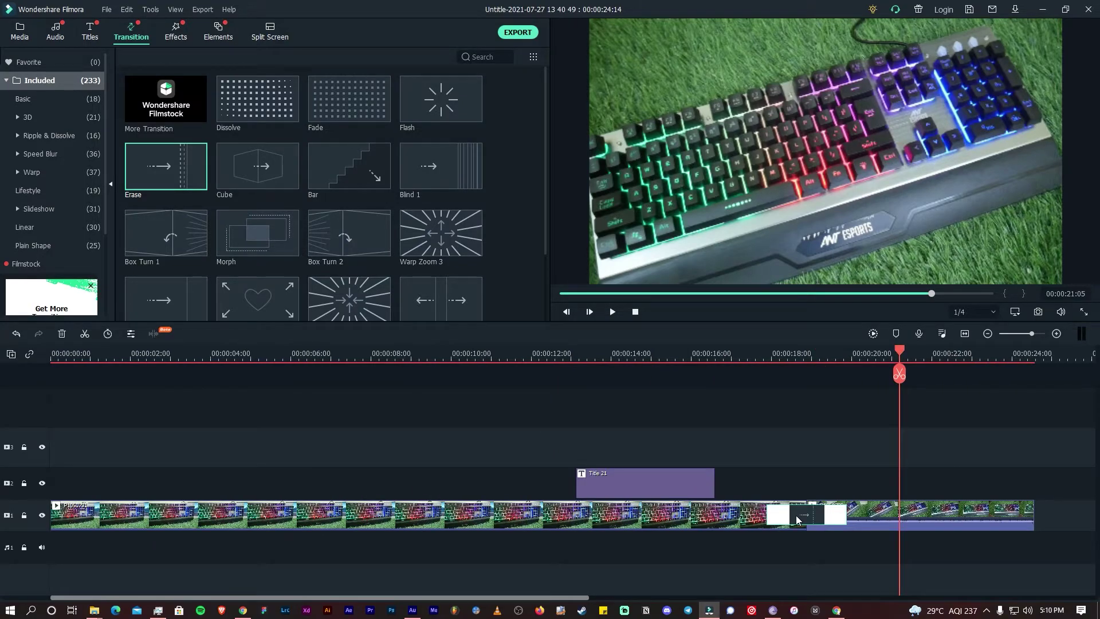
key("ctrl+z")
key("Delete")
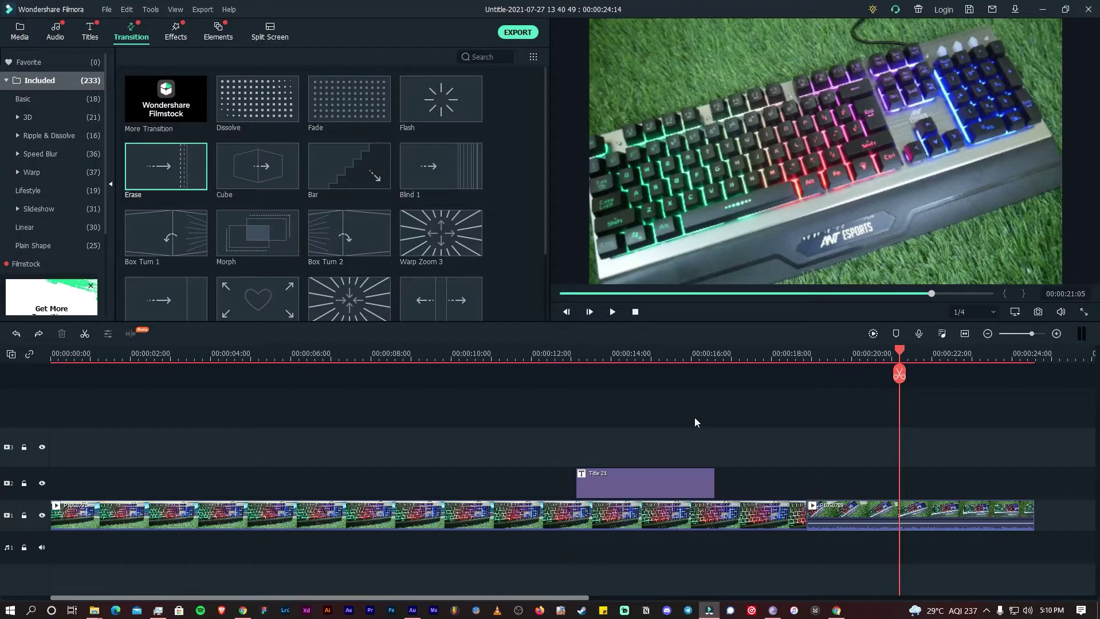
Try the Blind 1 transition on the cut between the two video clips and undo it after playing it.
left_click_drag(808, 357, 803, 352)
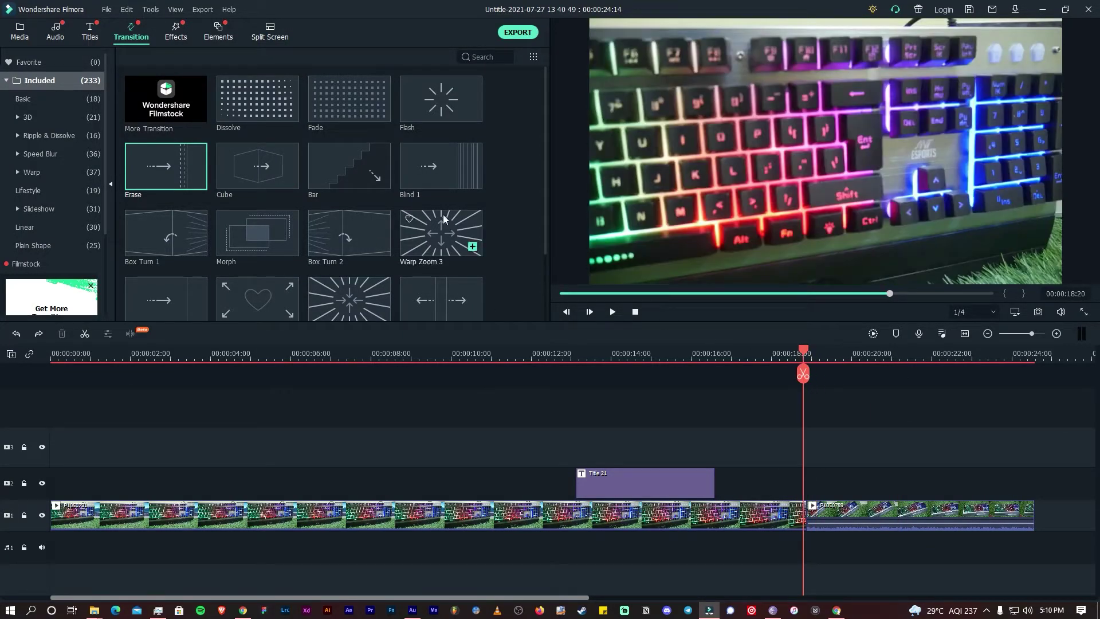
left_click_drag(431, 176, 800, 510)
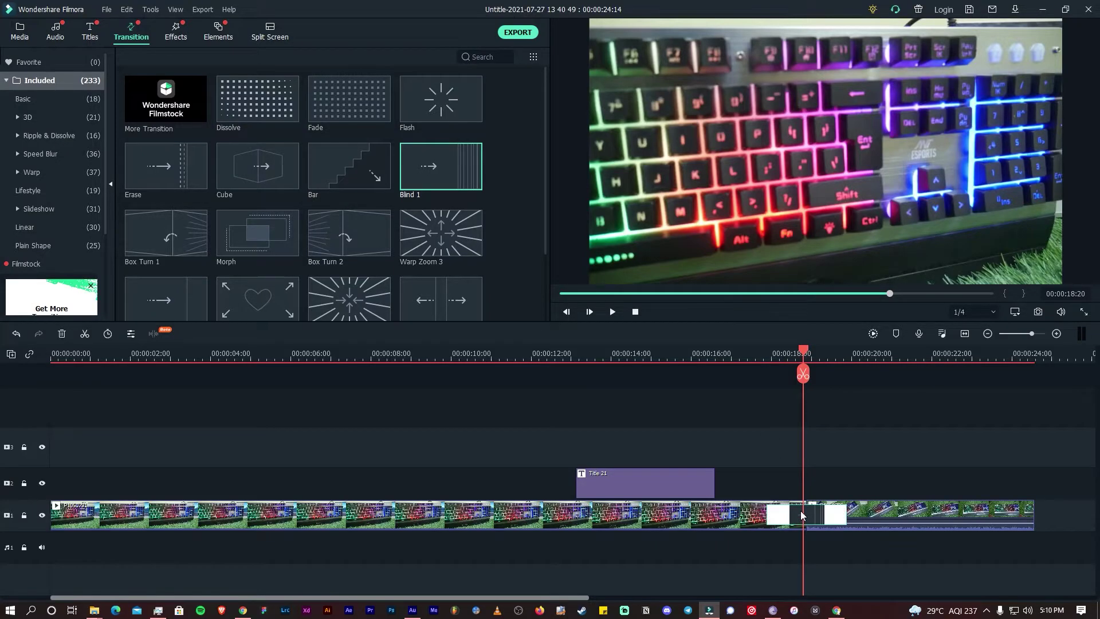
left_click(764, 358)
key("space")
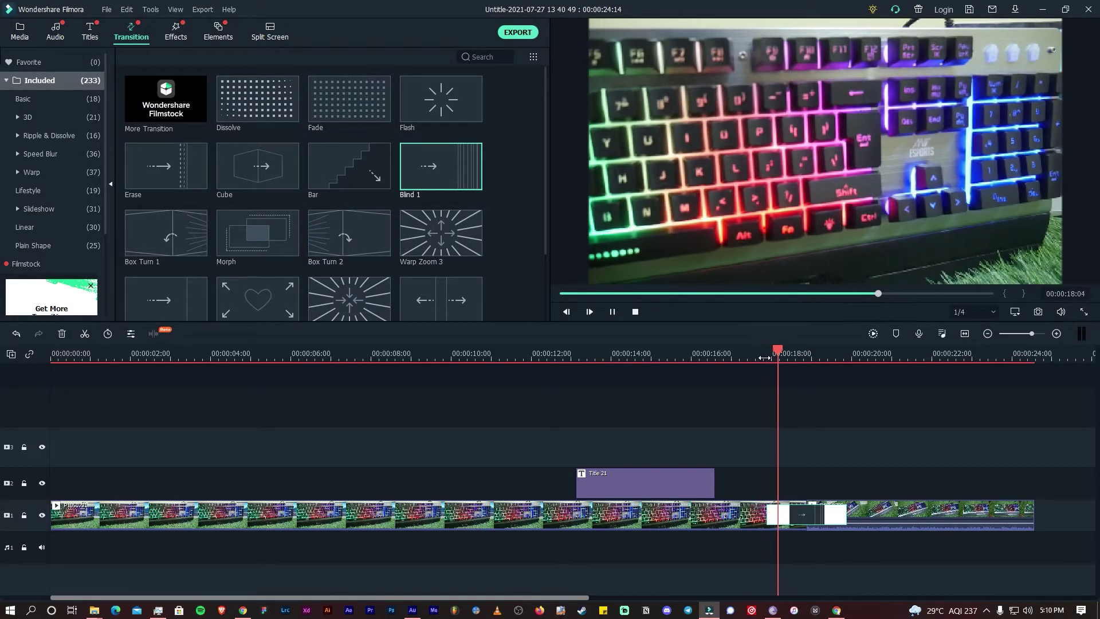
key("space")
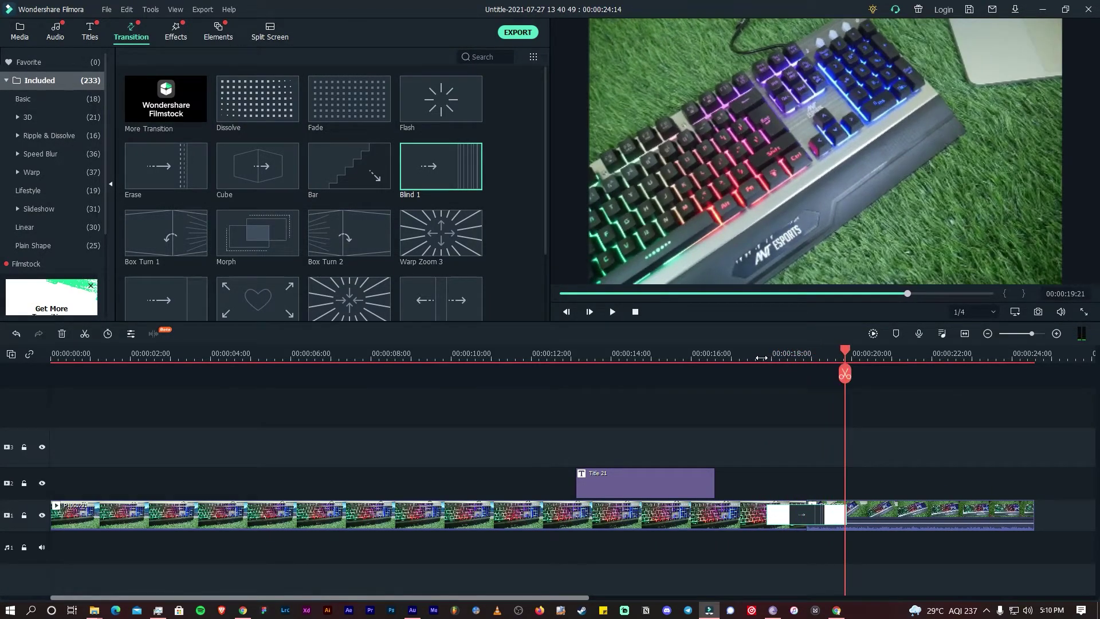
key("ctrl+z")
Move Title 21 to start with the second video clip and place the playhead at 00:00:18:23.
left_click_drag(635, 491, 875, 494)
left_click(799, 367)
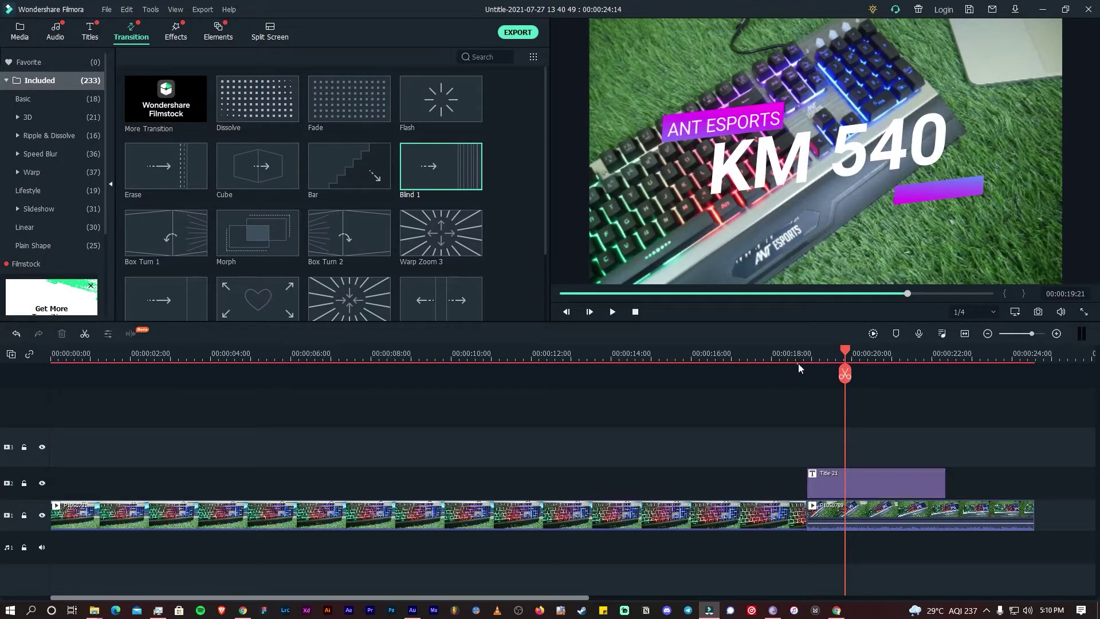
left_click(811, 360)
left_click(807, 350)
left_click(809, 351)
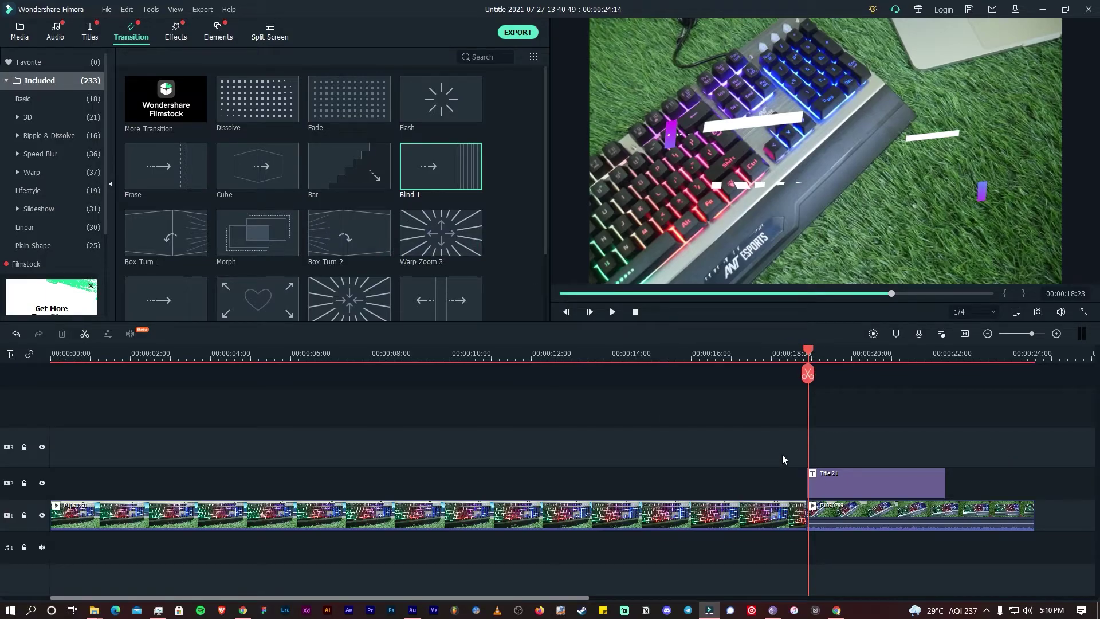
Try the Strong Glitch effect on the second video clip and undo it after playing it.
left_click(91, 36)
left_click(176, 32)
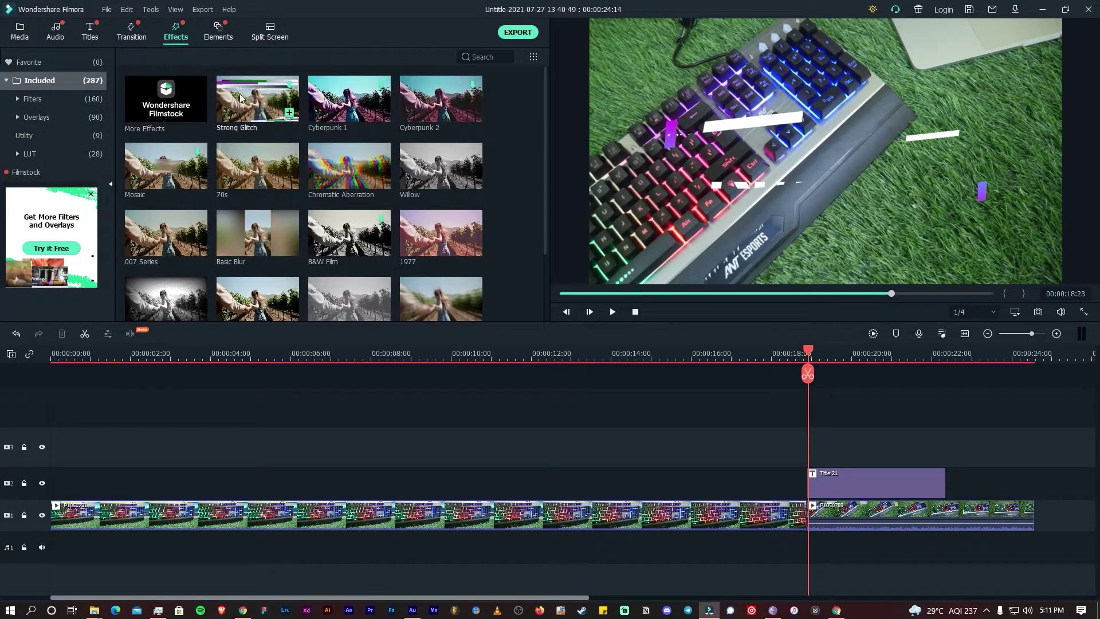
left_click_drag(265, 114, 836, 520)
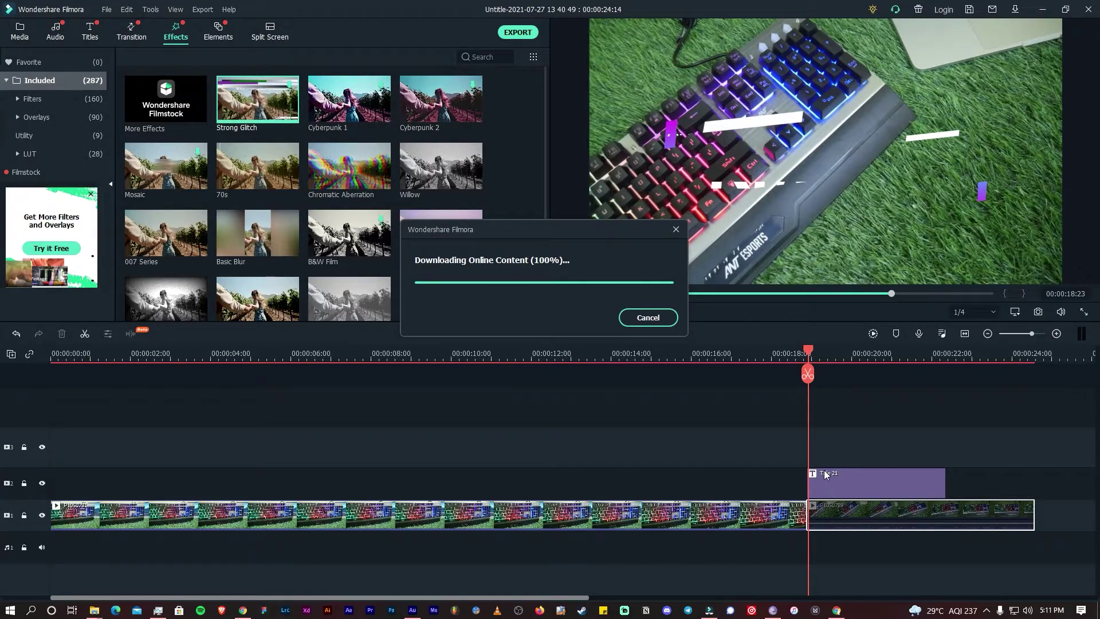
key("space")
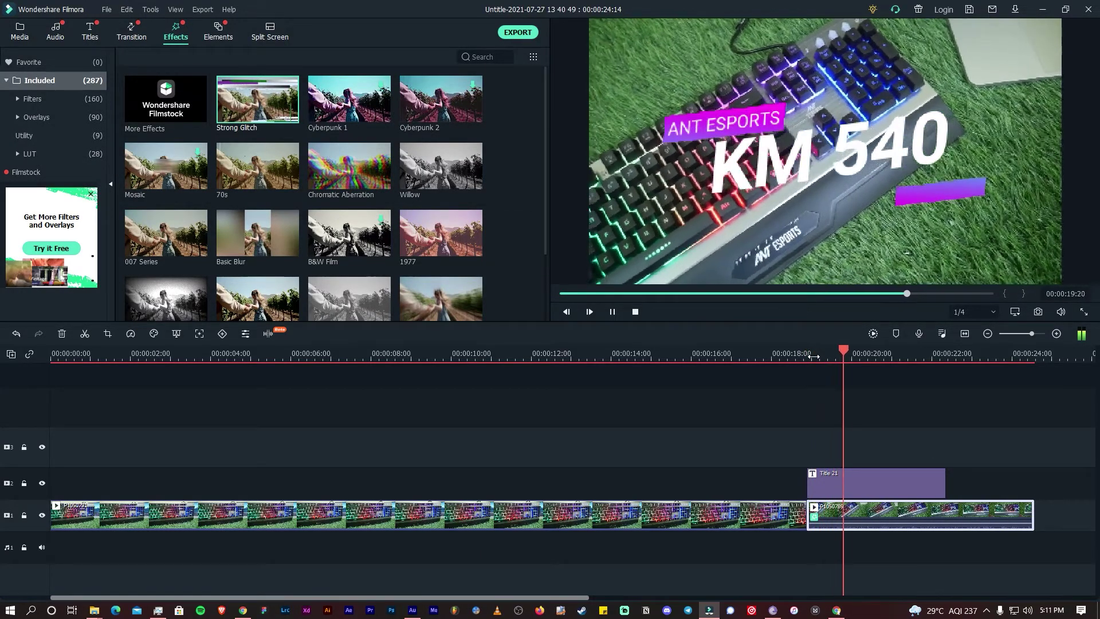
key("space")
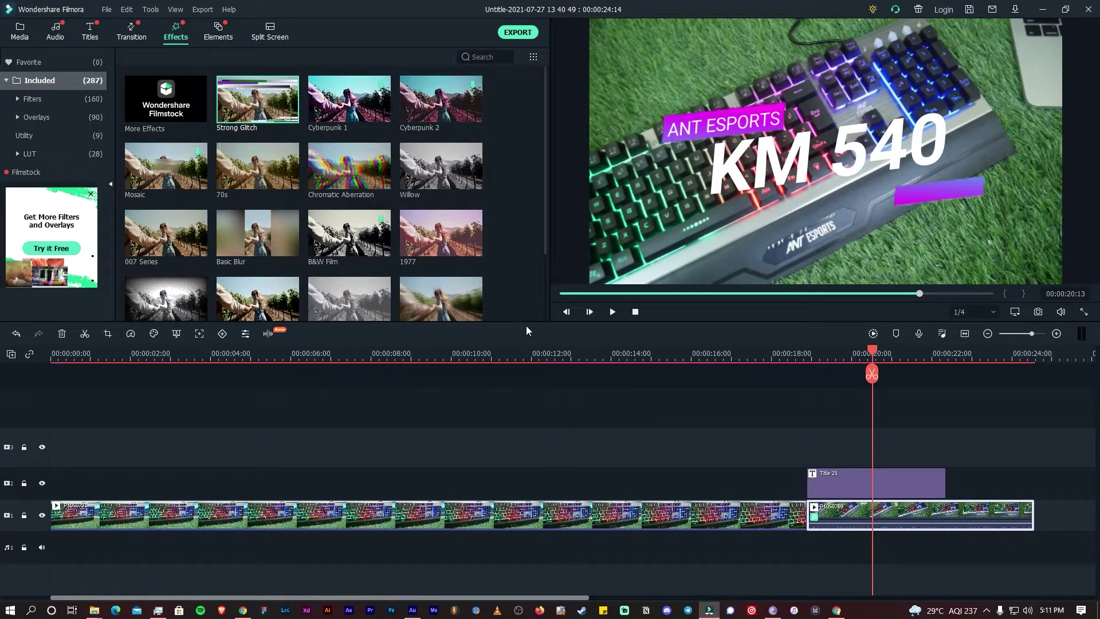
key("ctrl+z")
Try Strong Glitch as a separate effect clip on video track 2 in place of Title 21, and undo it.
left_click_drag(885, 373, 813, 476)
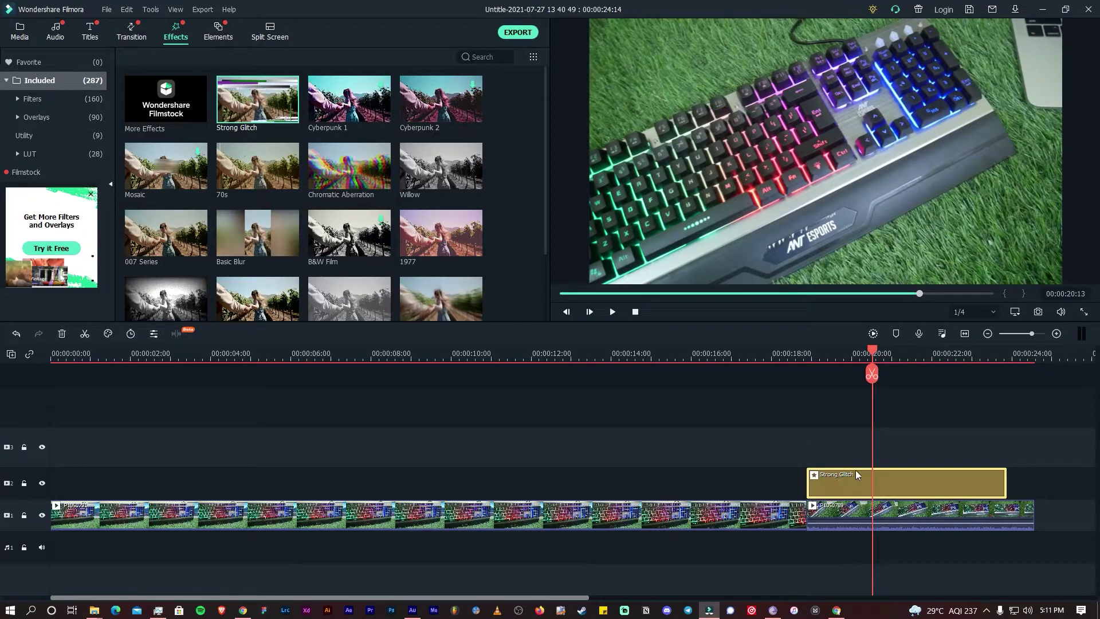
left_click(816, 354)
key("space")
key("ctrl+z")
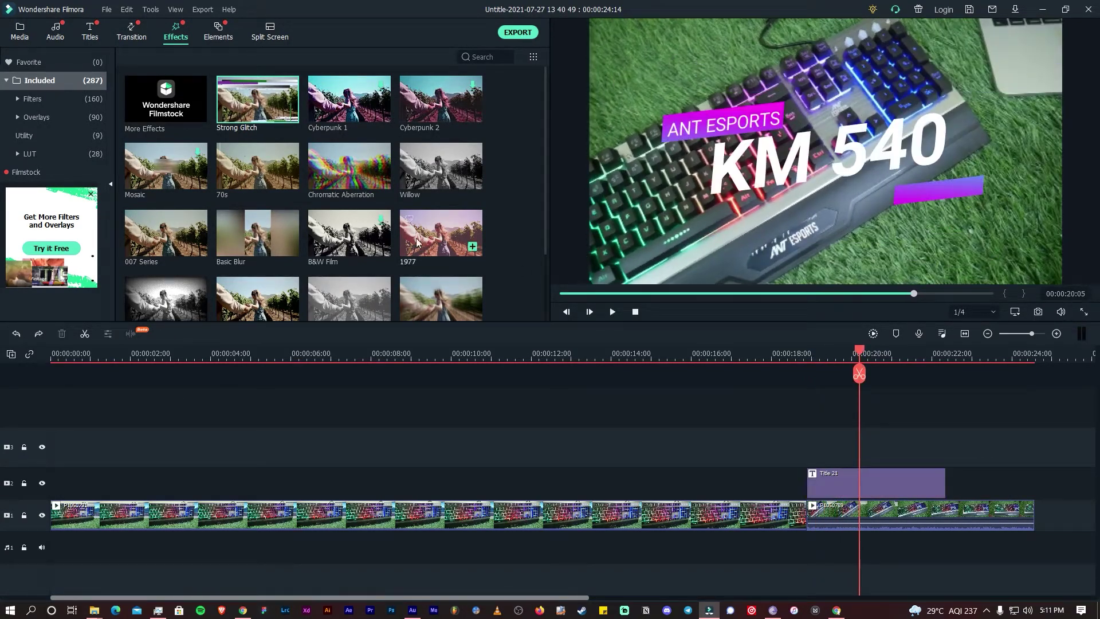
Try Strong Glitch once more directly on the second video clip and undo it.
left_click_drag(252, 113, 839, 473)
left_click(830, 474)
left_click_drag(254, 115, 824, 521)
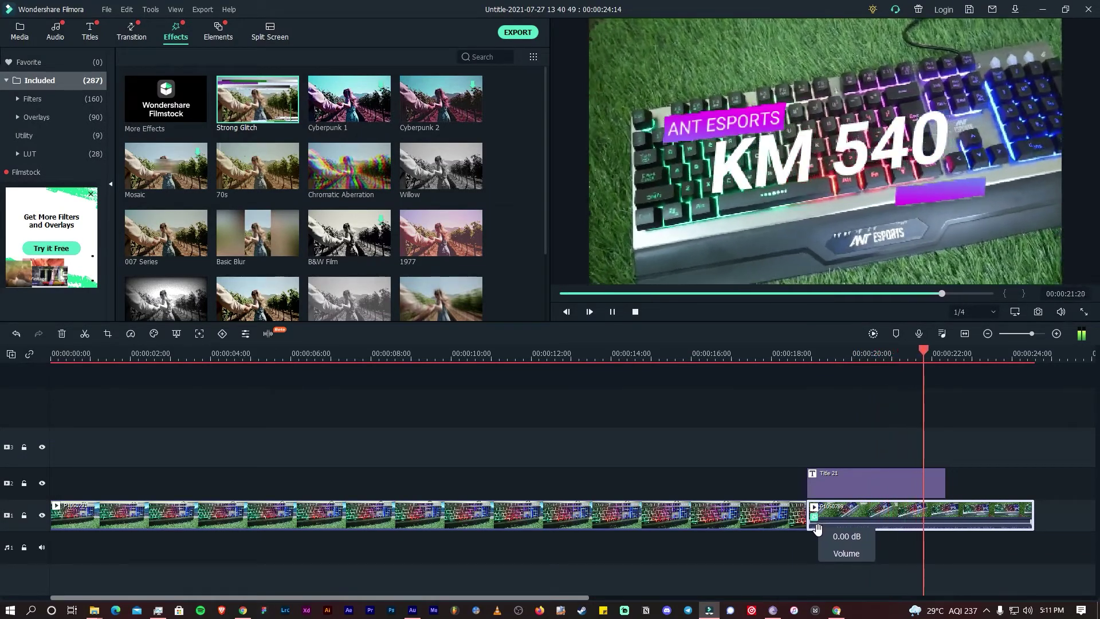
key("space")
key("ctrl+z")
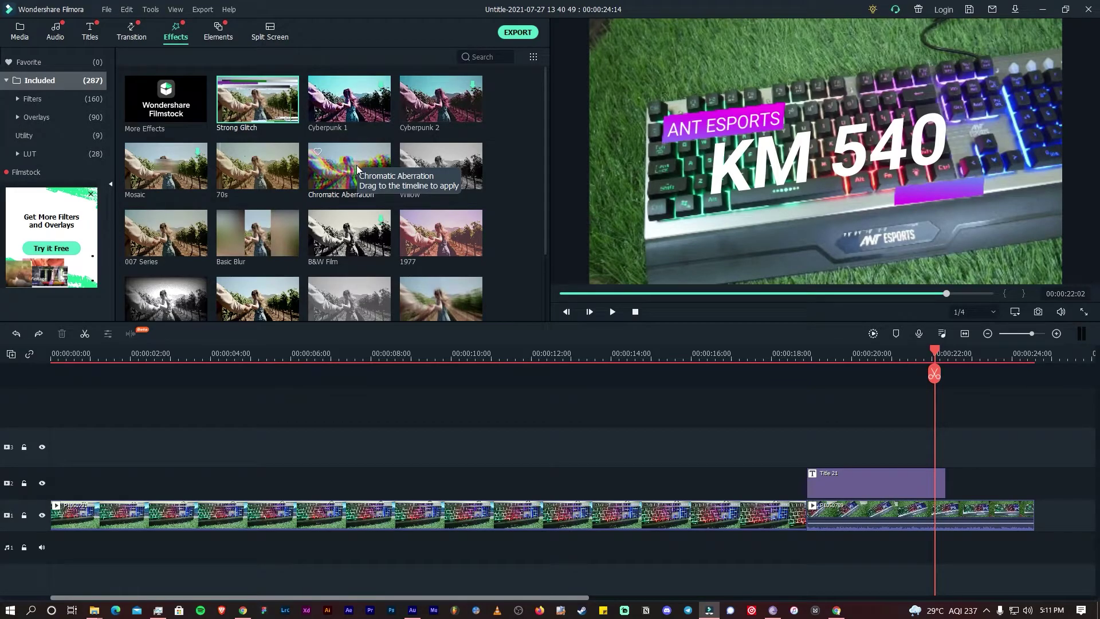
Add the slanted two-part split screen layout right after the last clip on video track 1.
scroll(712, 424, "down", 5)
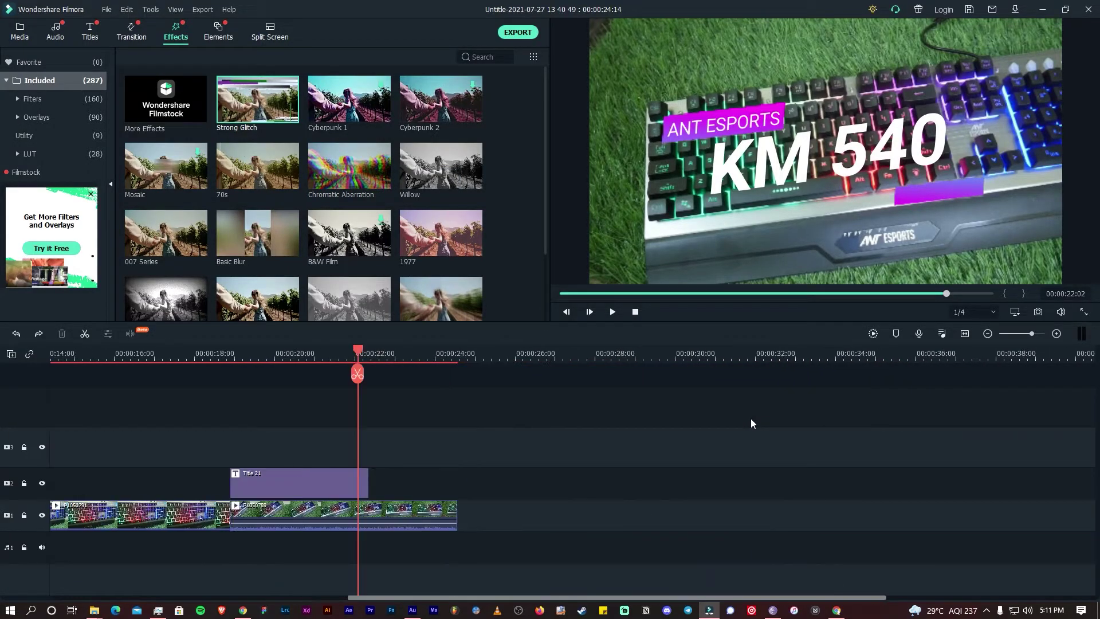
left_click(234, 353)
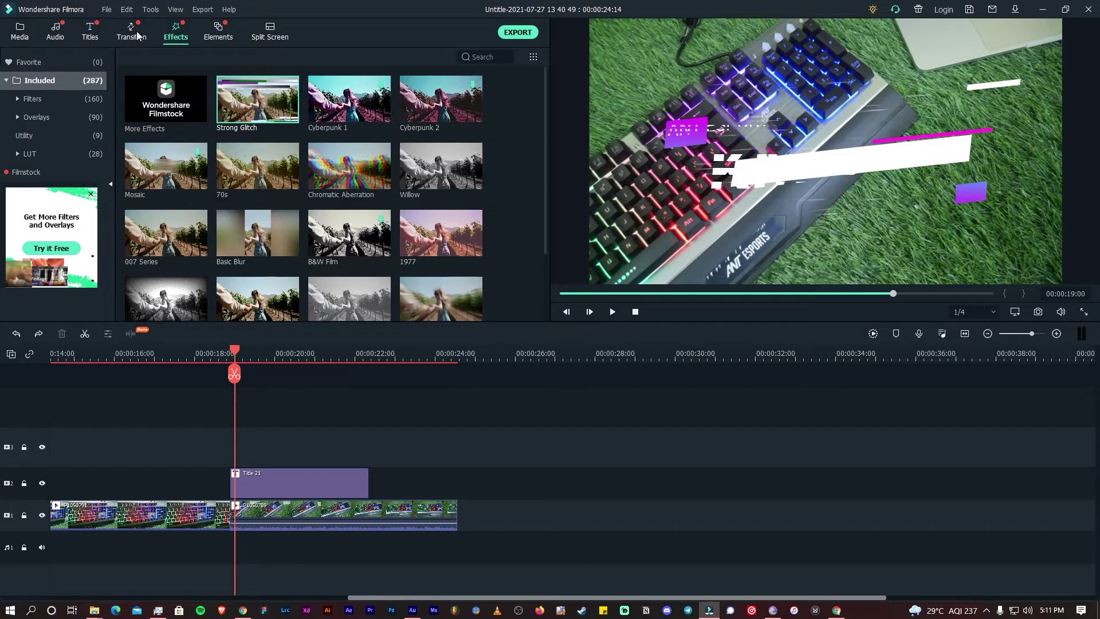
left_click(211, 38)
left_click(272, 37)
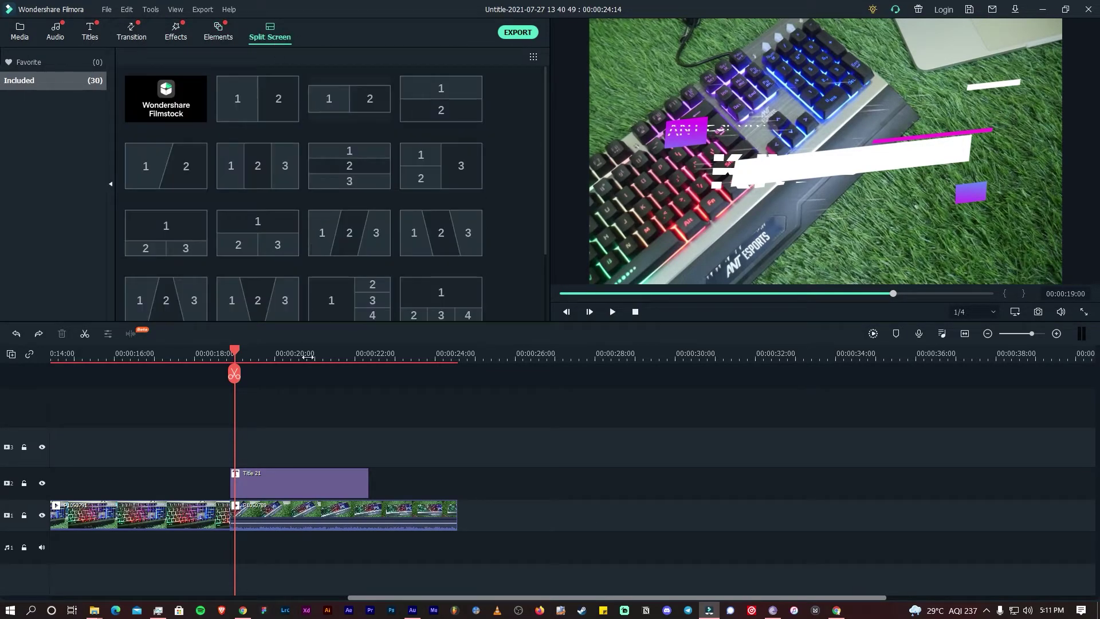
left_click_drag(152, 176, 465, 506)
scroll(511, 361, "up", 1)
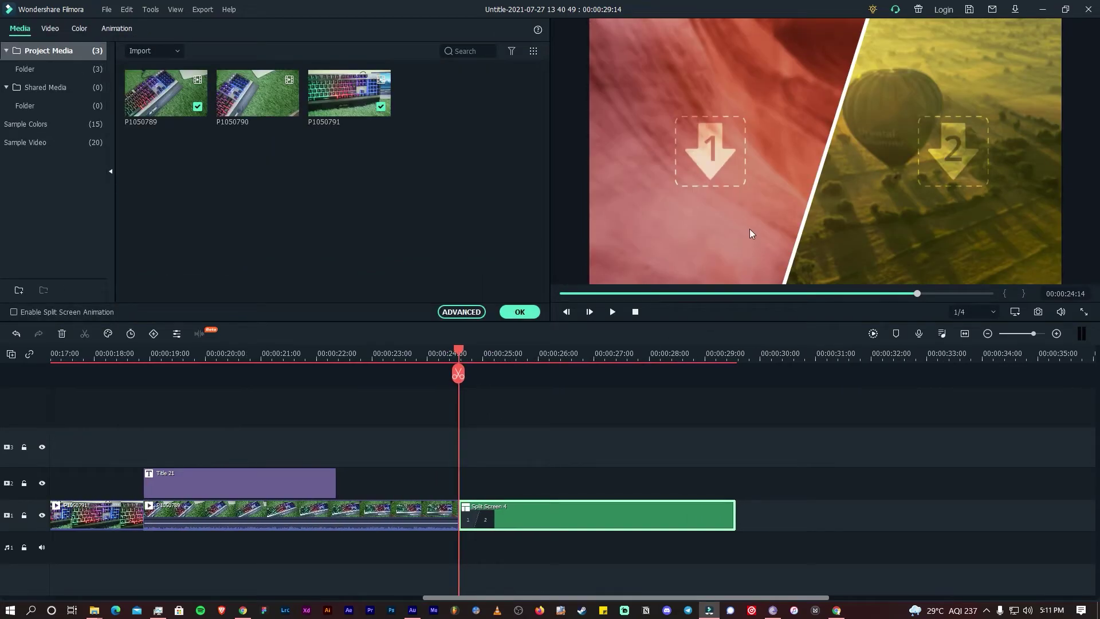
Fill split screen area 1 with clip P1050789 and area 2 with P1050790, and play the result.
left_click(754, 236)
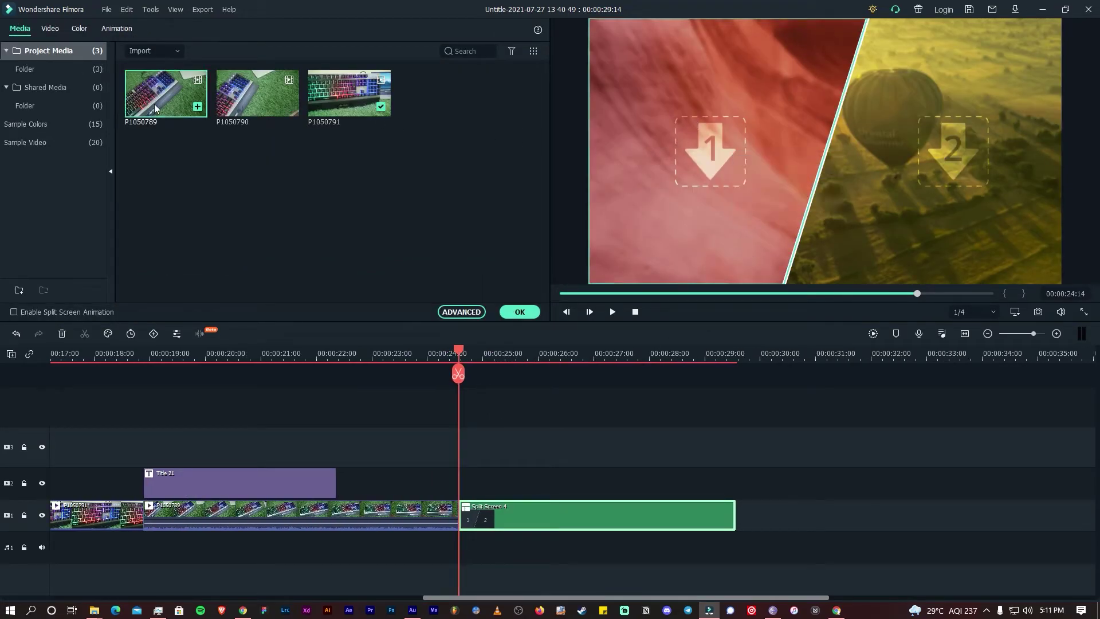
left_click_drag(167, 92, 711, 152)
left_click_drag(272, 93, 905, 168)
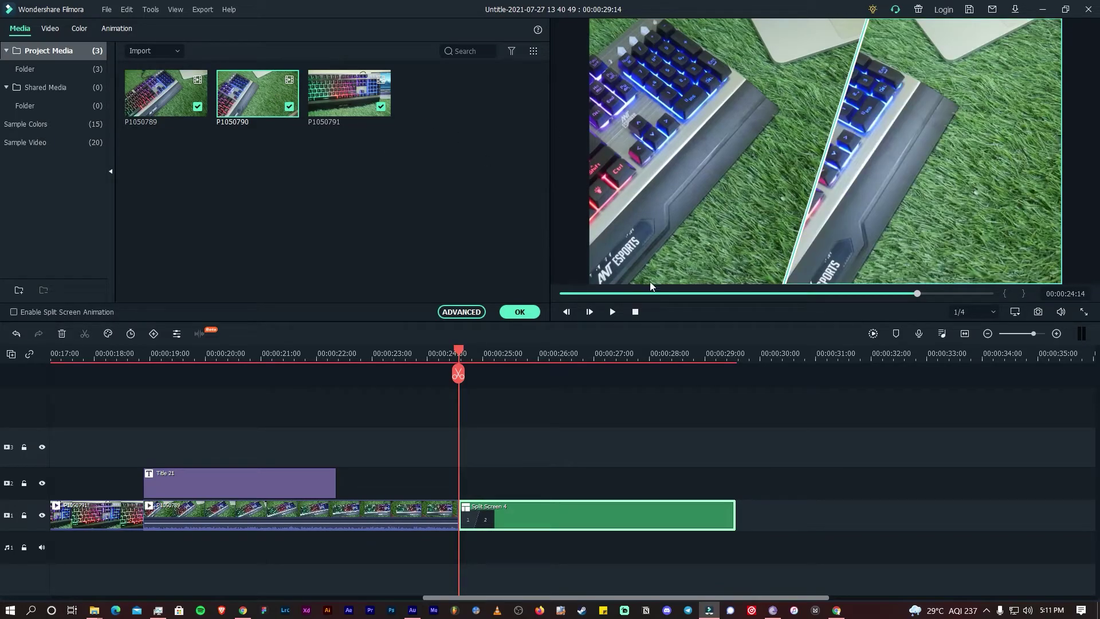
mouse_move(463, 354)
left_mouse_down()
mouse_move(491, 354)
mouse_move(473, 356)
left_mouse_up()
key("space")
Replace the clip in split screen area 2 with P1050791.
left_click(837, 209)
key("Delete")
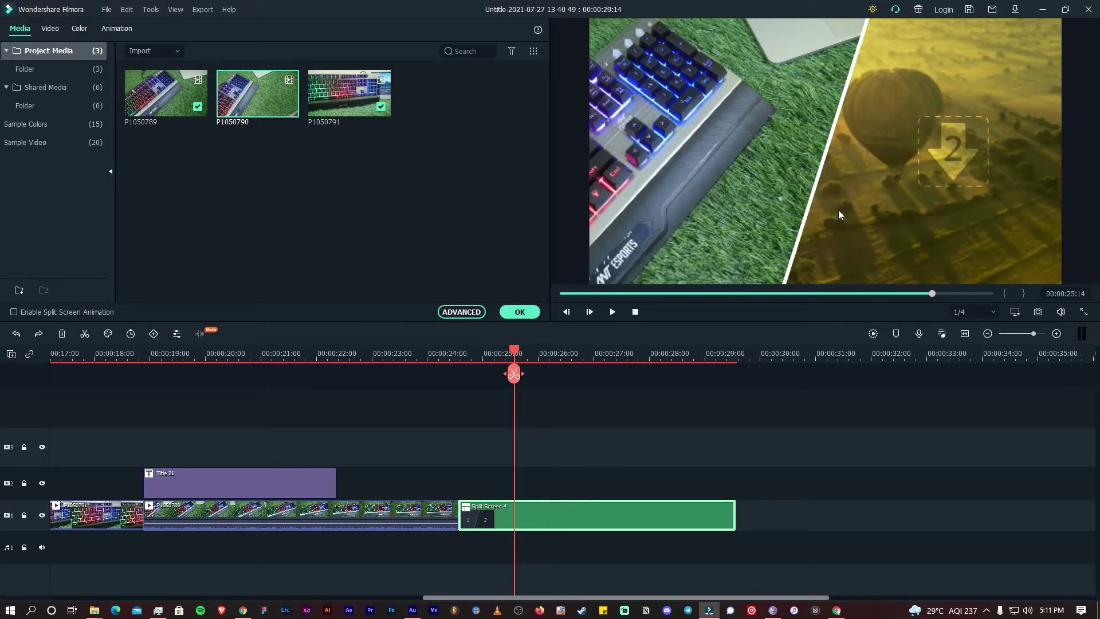
left_click_drag(338, 94, 940, 199)
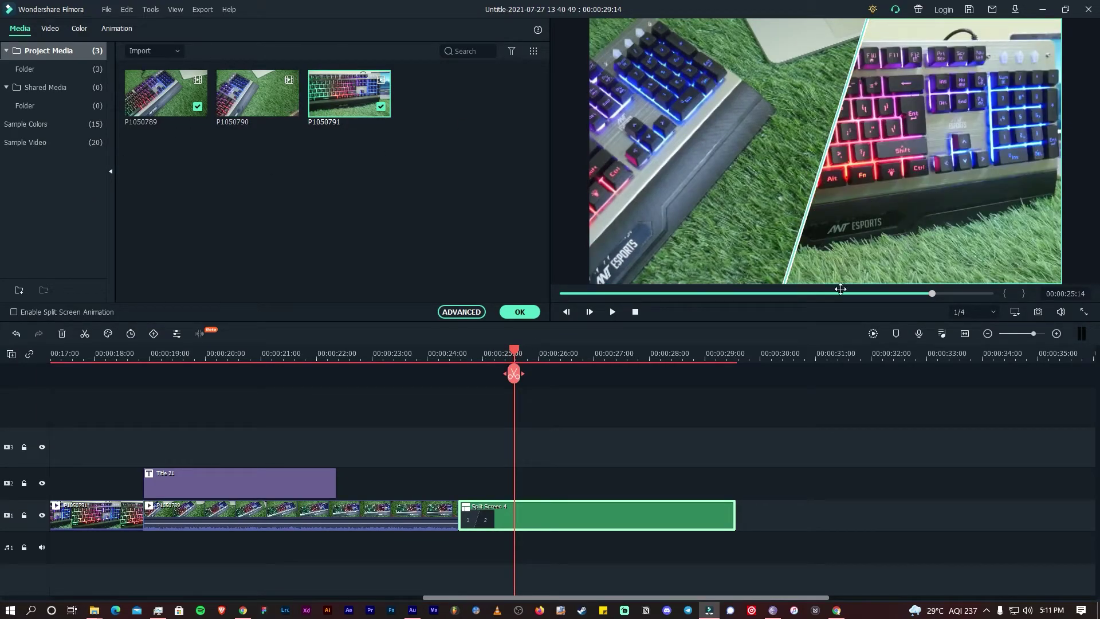
Play back the split screen from near its start and confirm its settings.
left_click(495, 352)
left_click(479, 352)
key("space")
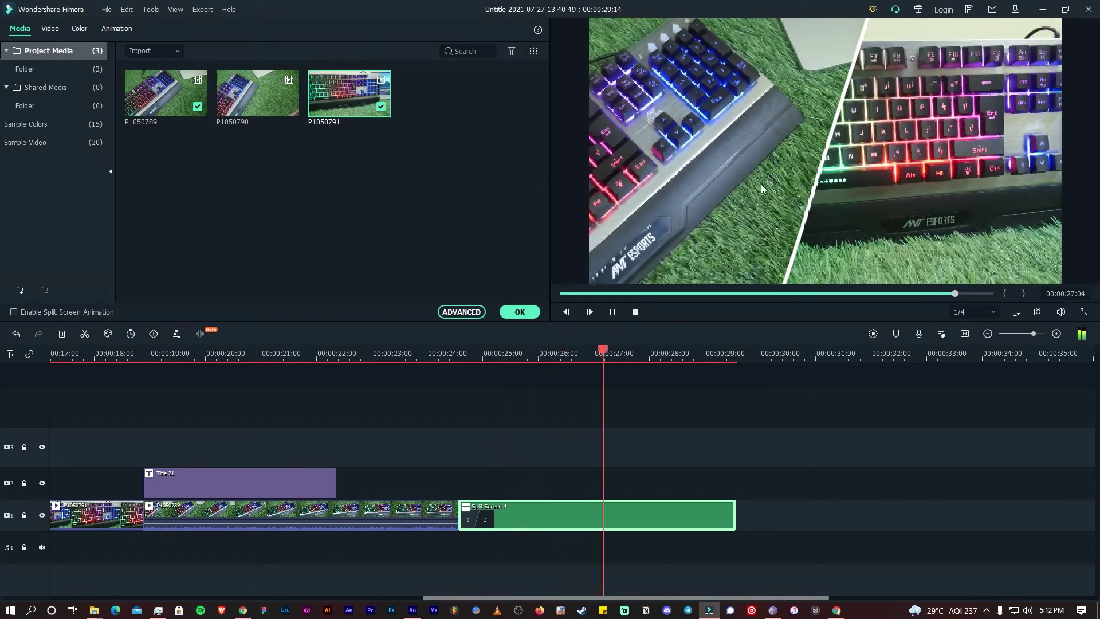
key("space")
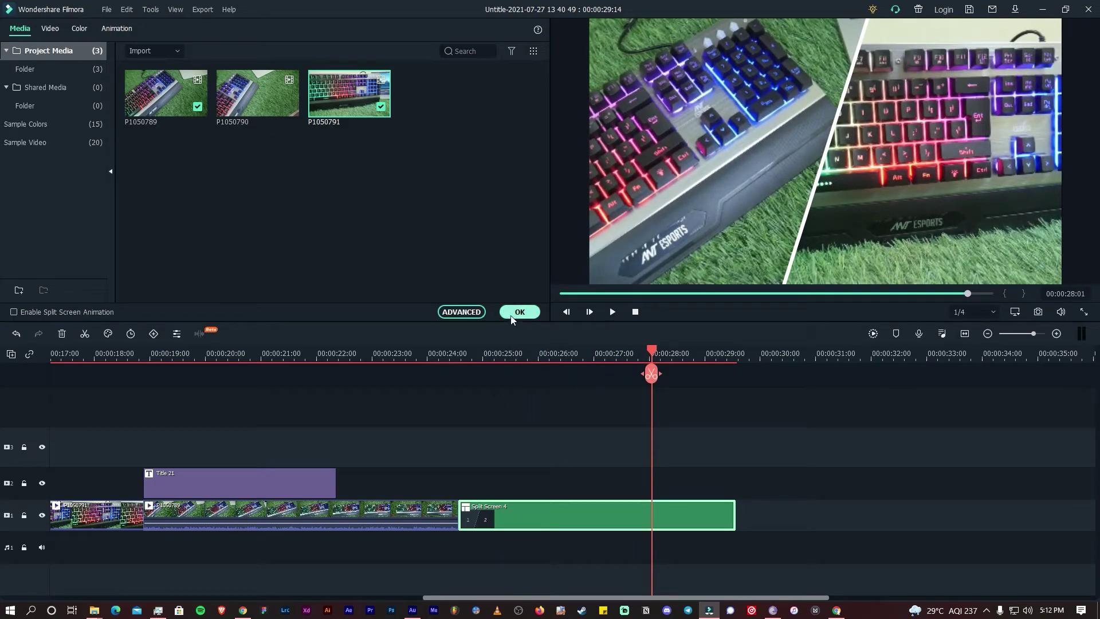
left_click(528, 315)
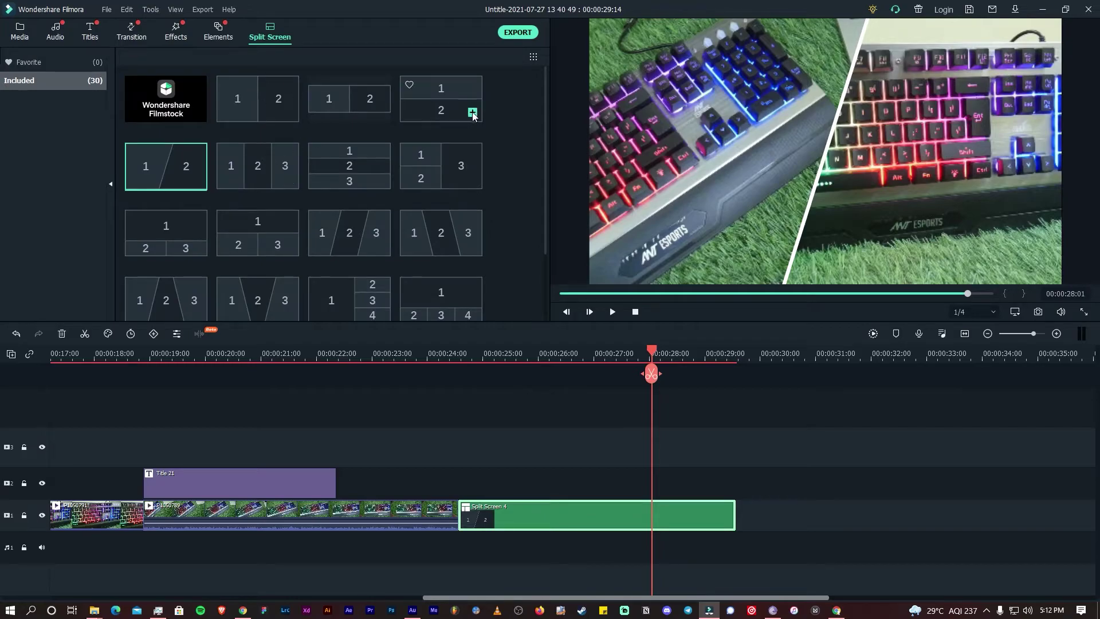
Look through the available split screen layouts, scrub back over the split screen and fit the whole project in the timeline.
left_click(542, 113)
scroll(502, 288, "down", 5)
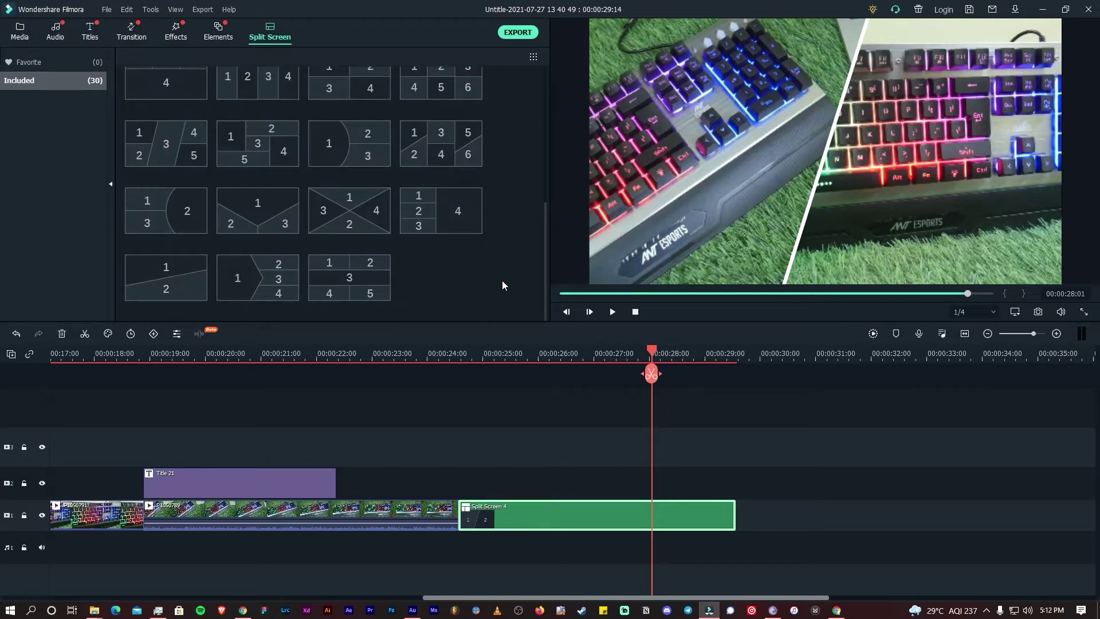
scroll(284, 228, "up", 5)
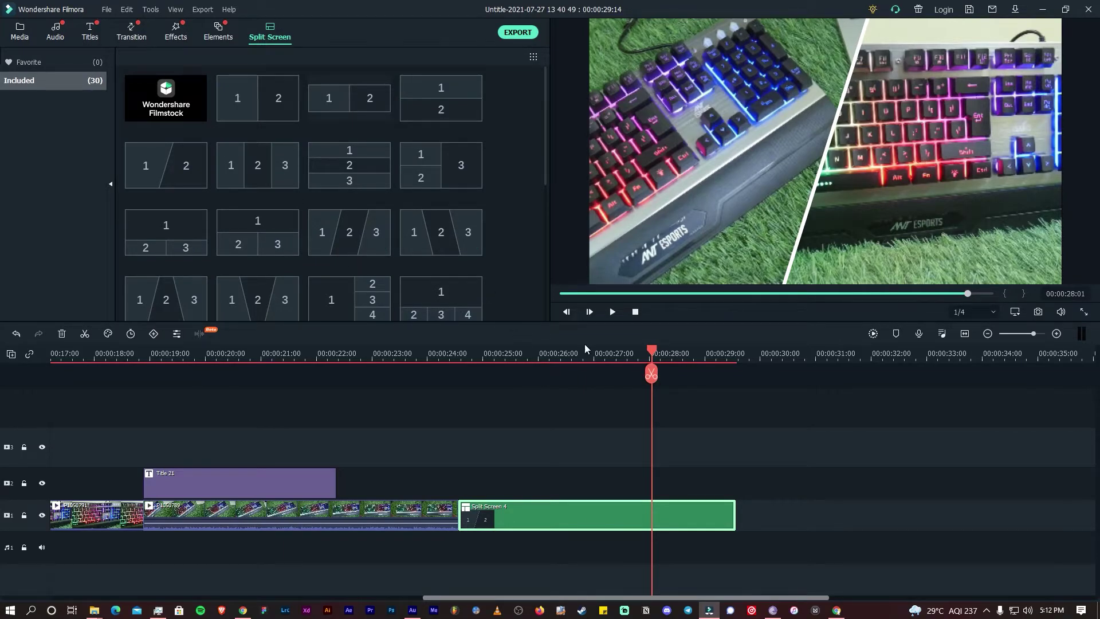
scroll(609, 354, "up", 2)
left_click_drag(659, 373, 561, 381)
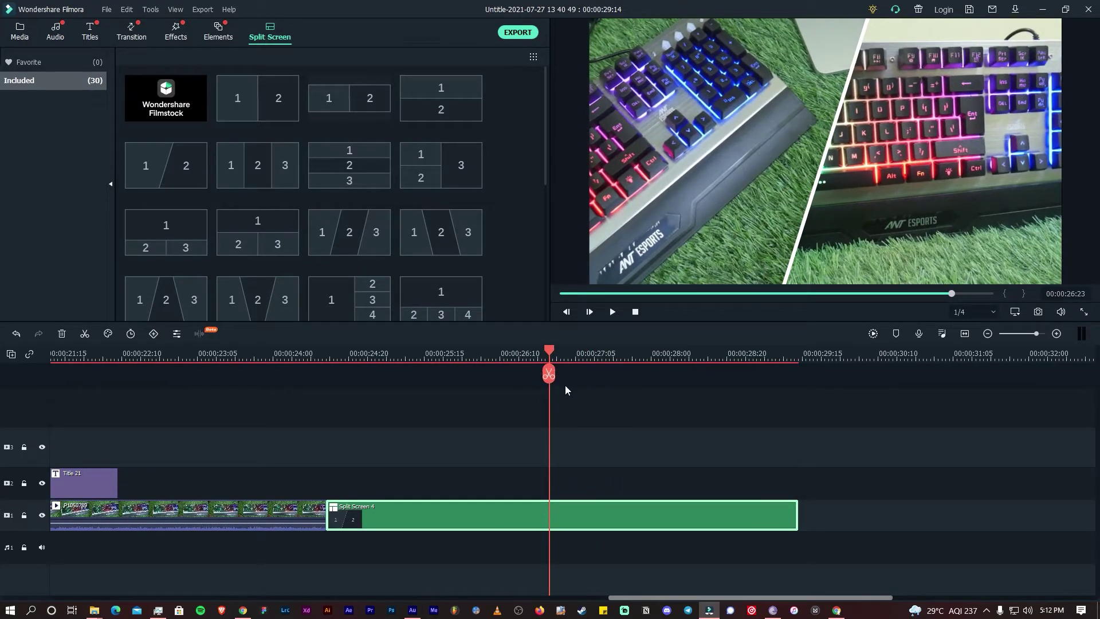
scroll(566, 388, "right", 2)
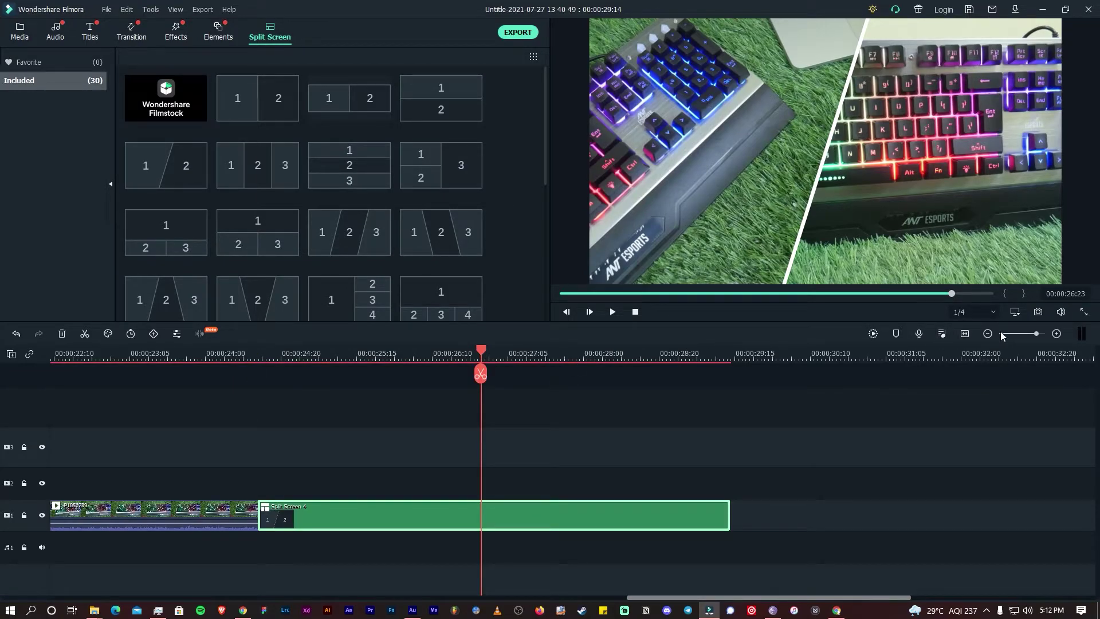
left_click(965, 333)
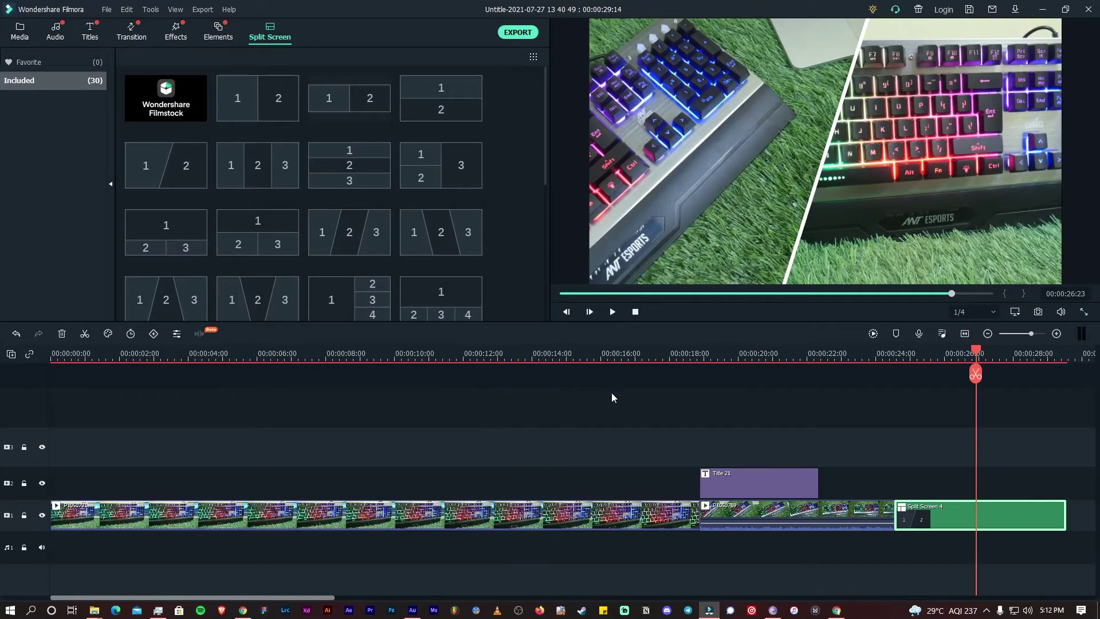
Download the included music track Stand and add it to audio track 1 at 00:00:11:12.
left_click(445, 360)
left_click(20, 29)
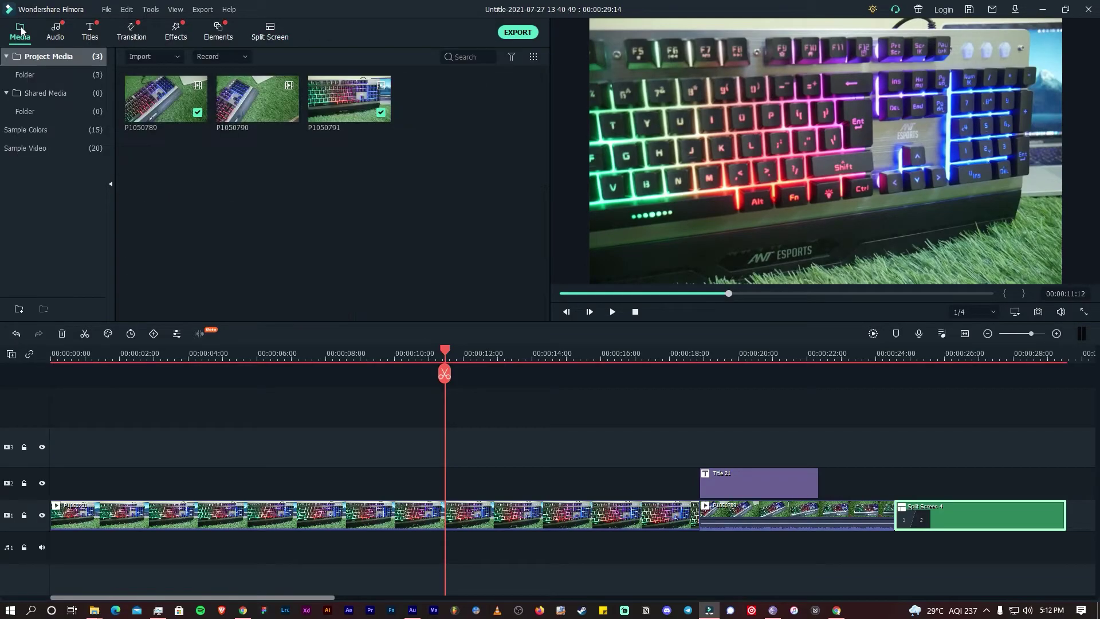
left_click(50, 27)
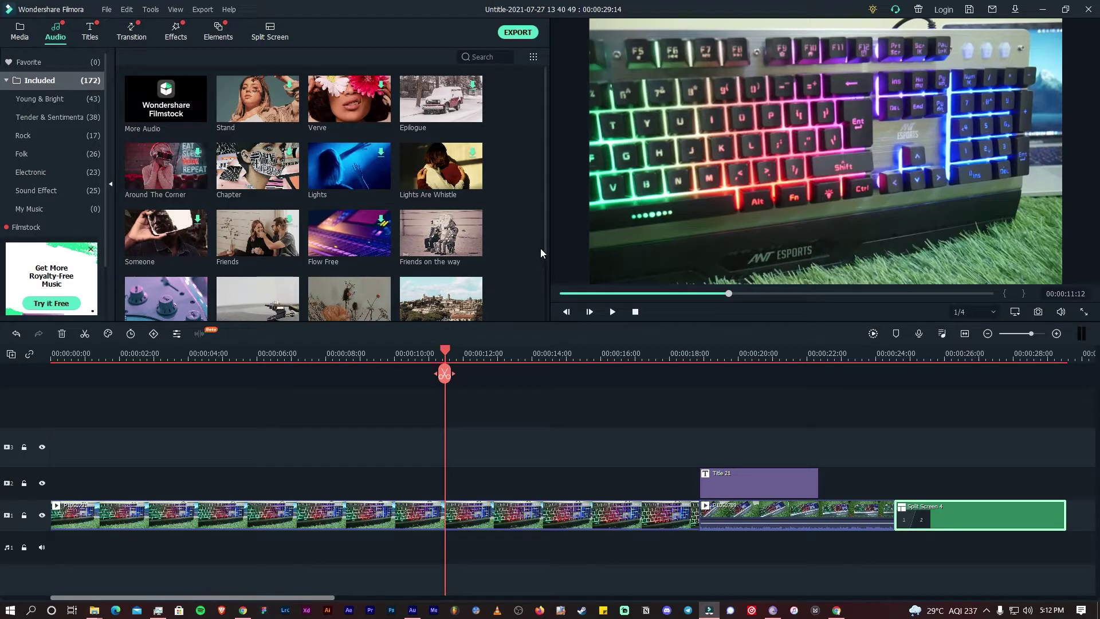
mouse_move(194, 174)
mouse_move(259, 113)
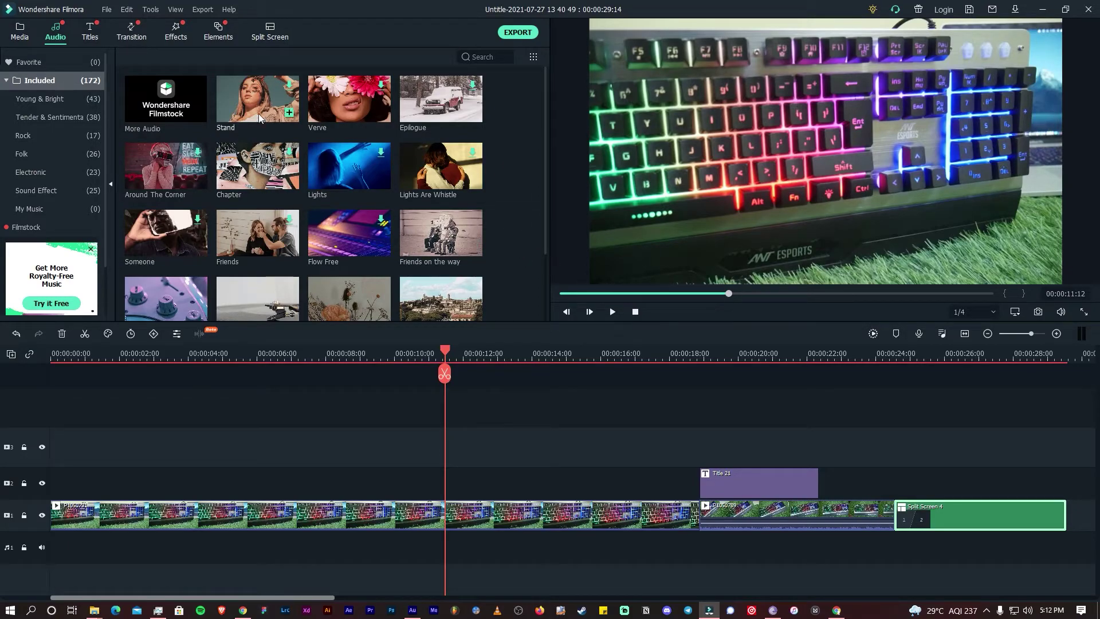
left_click(290, 86)
left_click(290, 112)
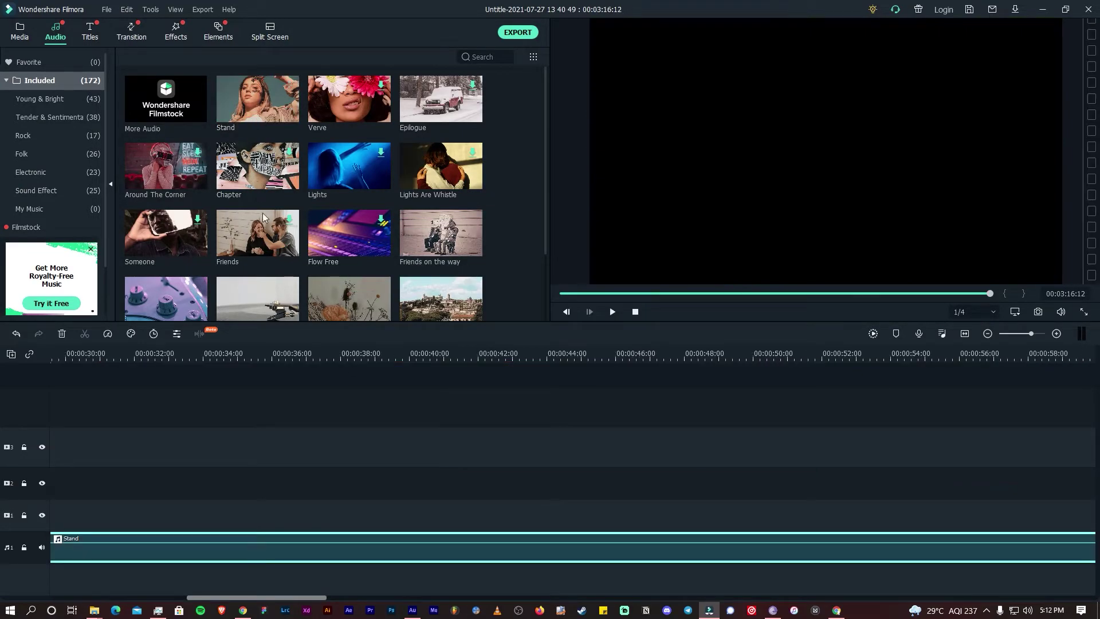
Move the Stand music to the timeline start and trim its end to match the end of the split screen.
scroll(305, 439, "down", 5)
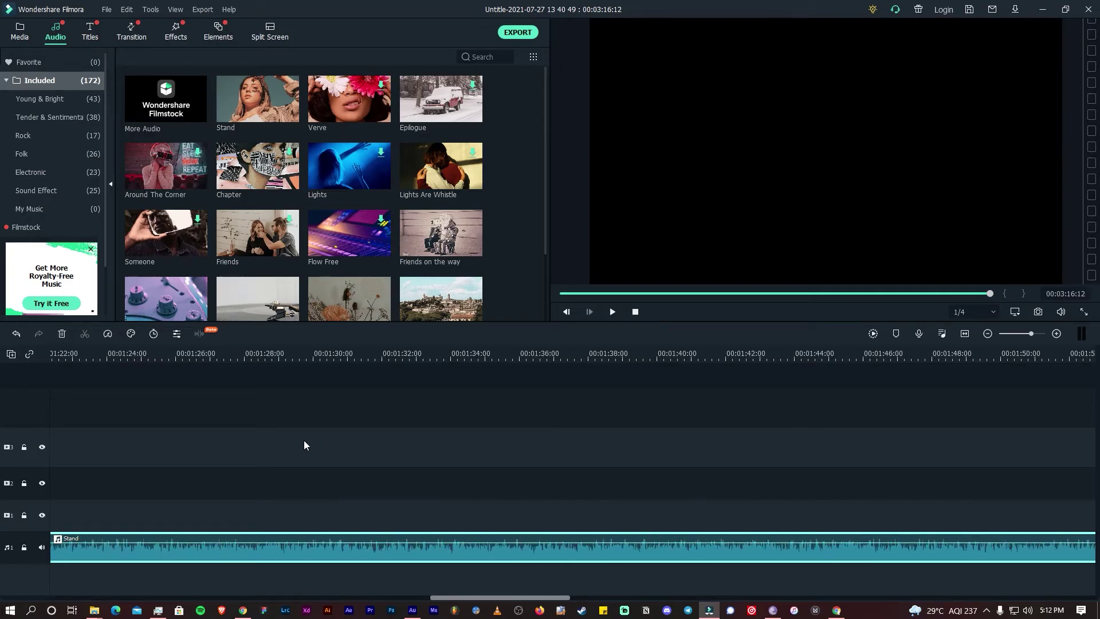
left_click(965, 335)
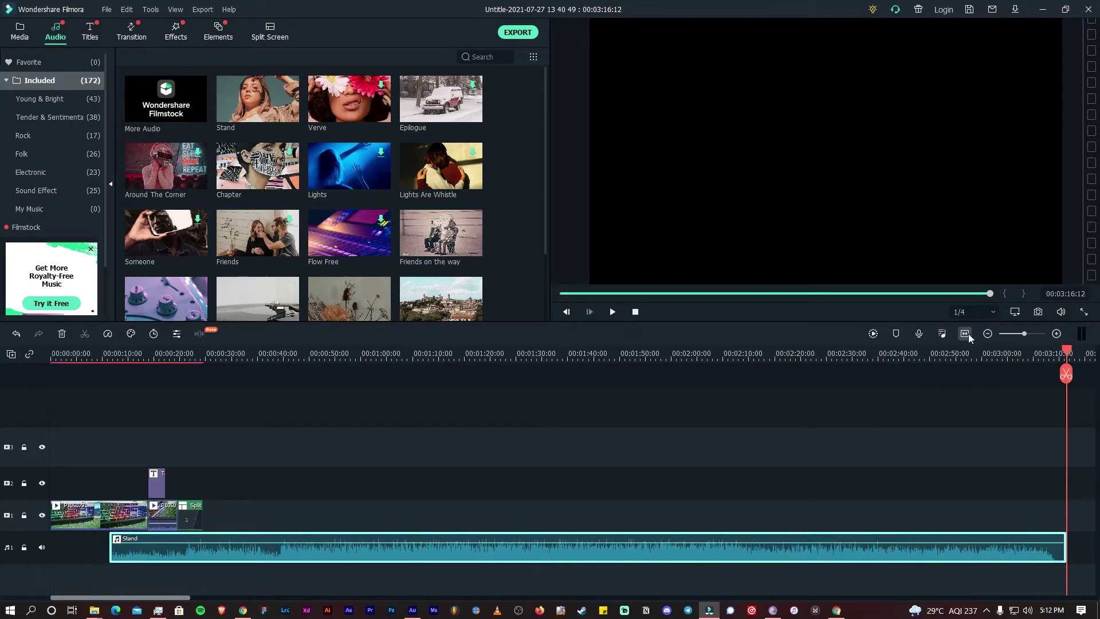
left_click_drag(485, 557, 400, 548)
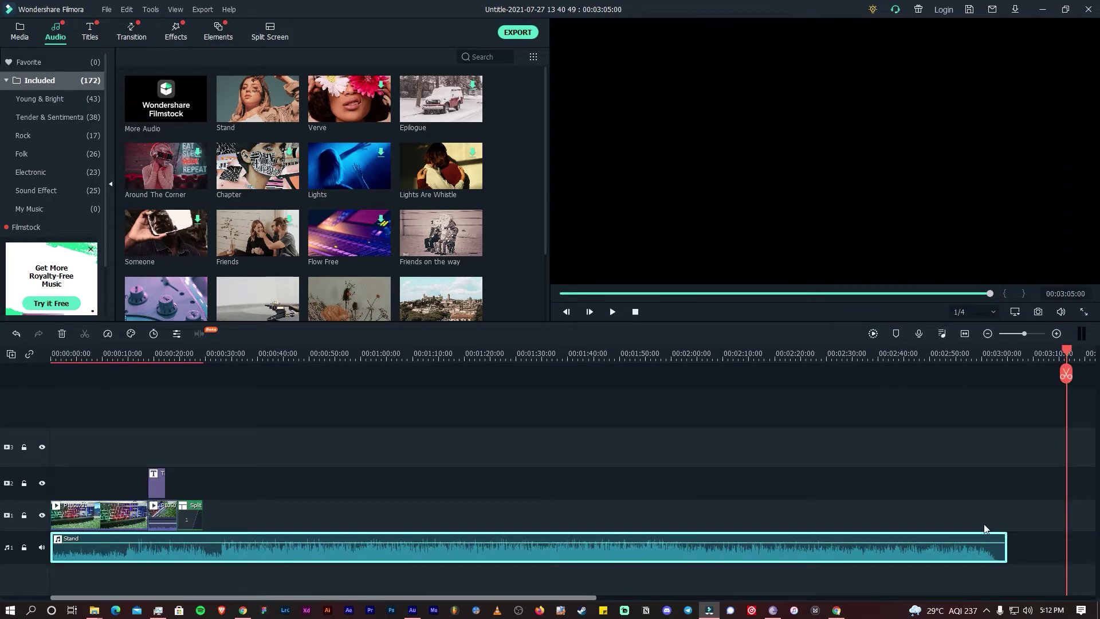
left_click_drag(1009, 537, 202, 547)
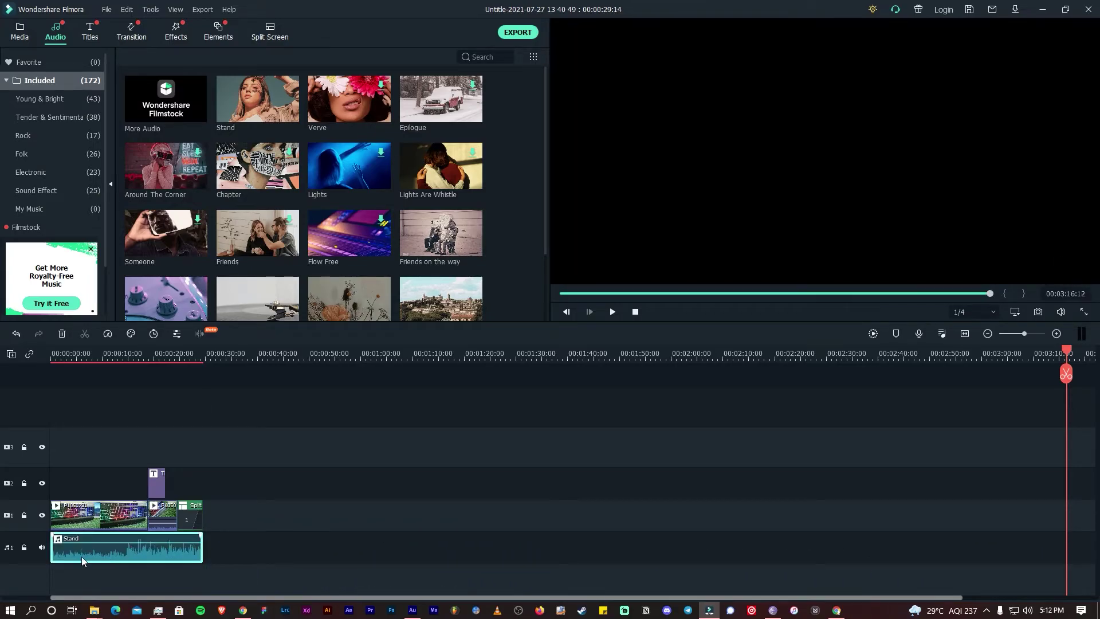
Play the project from near its start to hear the Stand music together with the video.
left_click(71, 355)
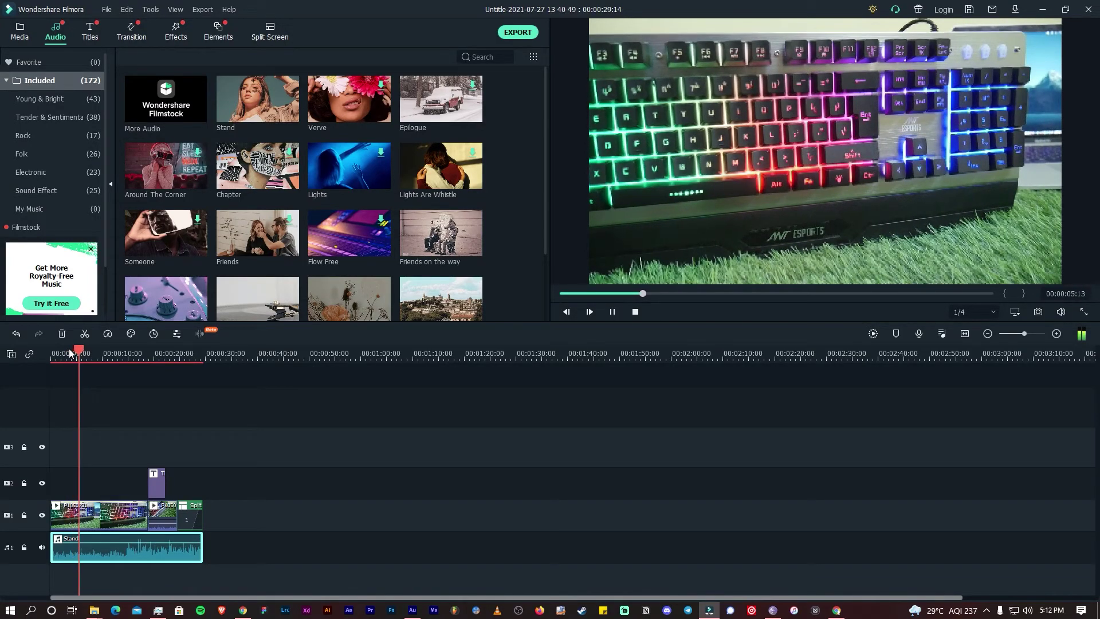
key("space")
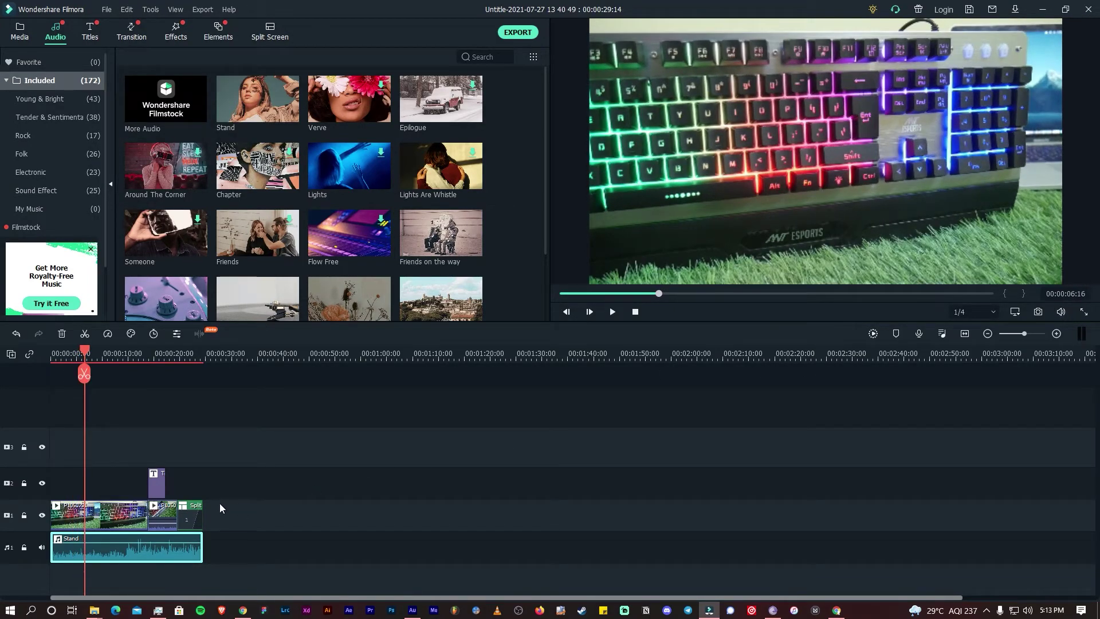
mouse_move(1064, 310)
left_click(180, 380)
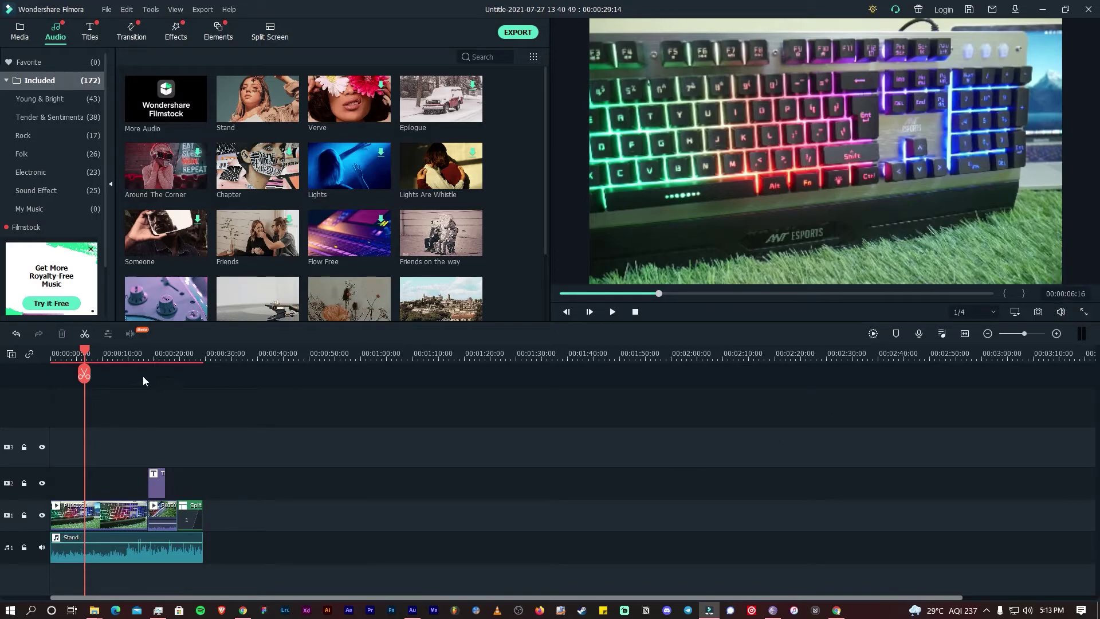
left_click(67, 353)
key("space")
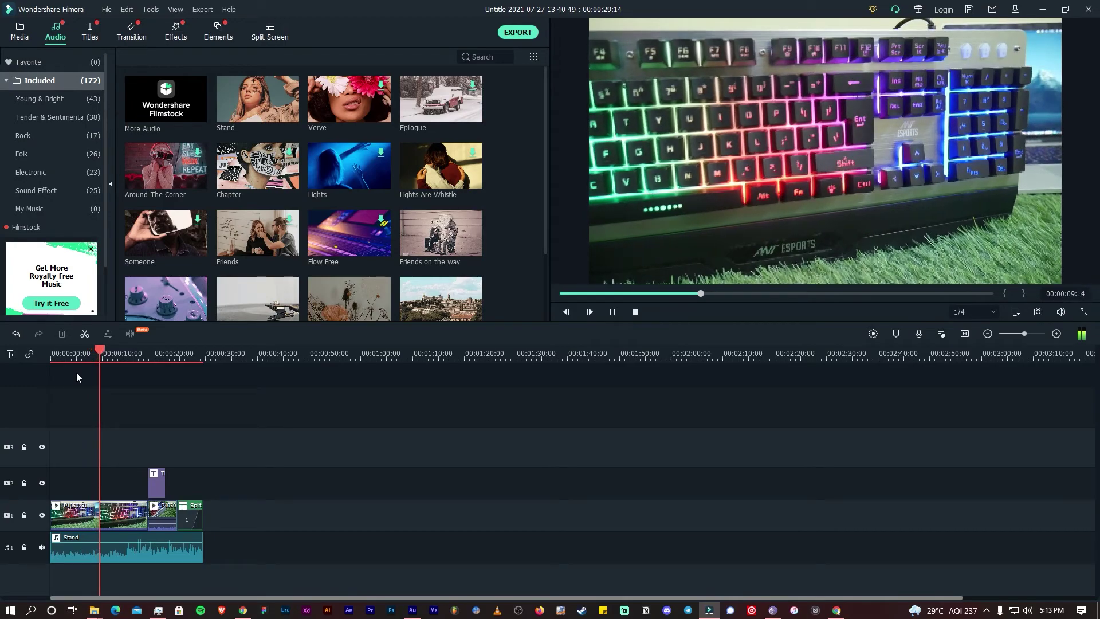
key("space")
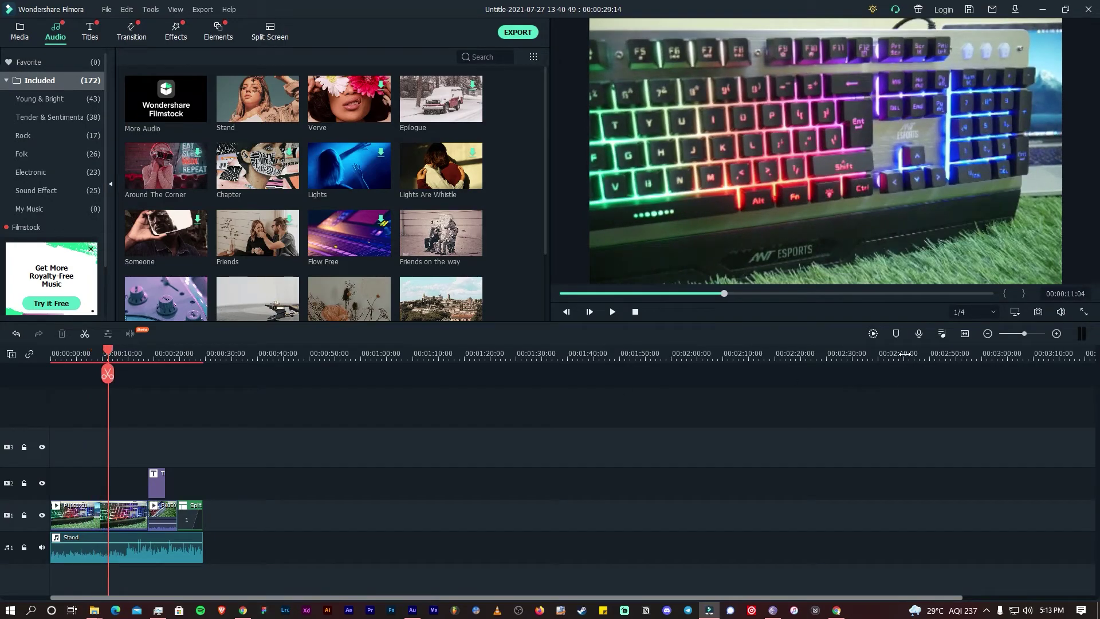
Lower the volume of the Stand music clip on audio track 1 and check the level during playback.
left_click_drag(124, 540, 91, 548)
left_click(964, 333)
mouse_move(538, 549)
left_mouse_down()
mouse_move(540, 558)
mouse_move(536, 547)
left_mouse_up()
key("space")
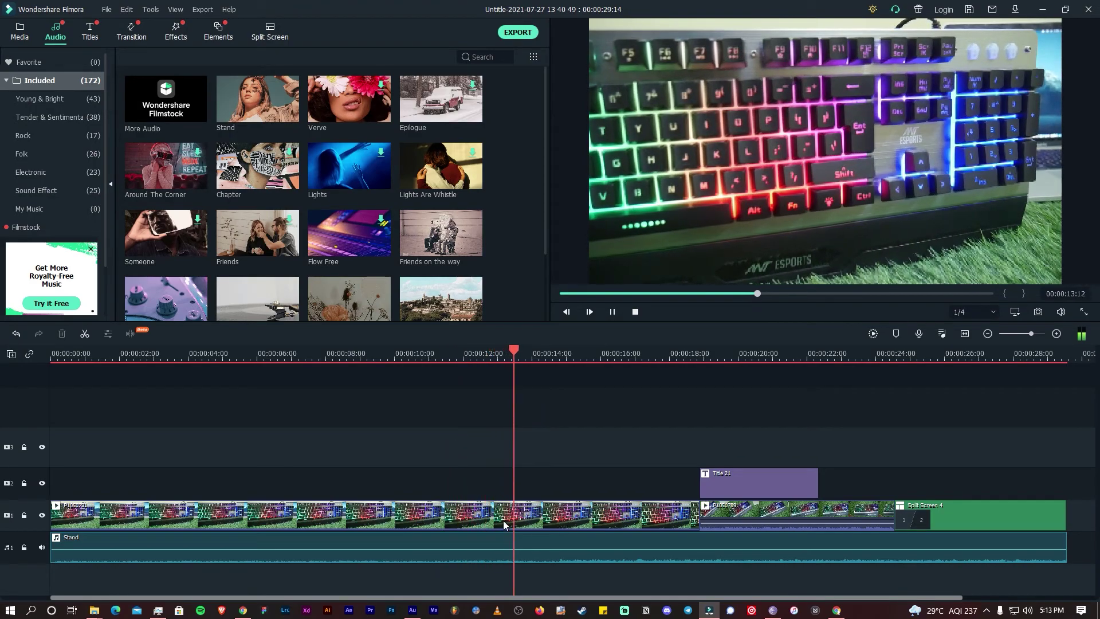
mouse_move(560, 549)
left_mouse_down()
mouse_move(560, 560)
mouse_move(555, 552)
left_mouse_up()
key("space")
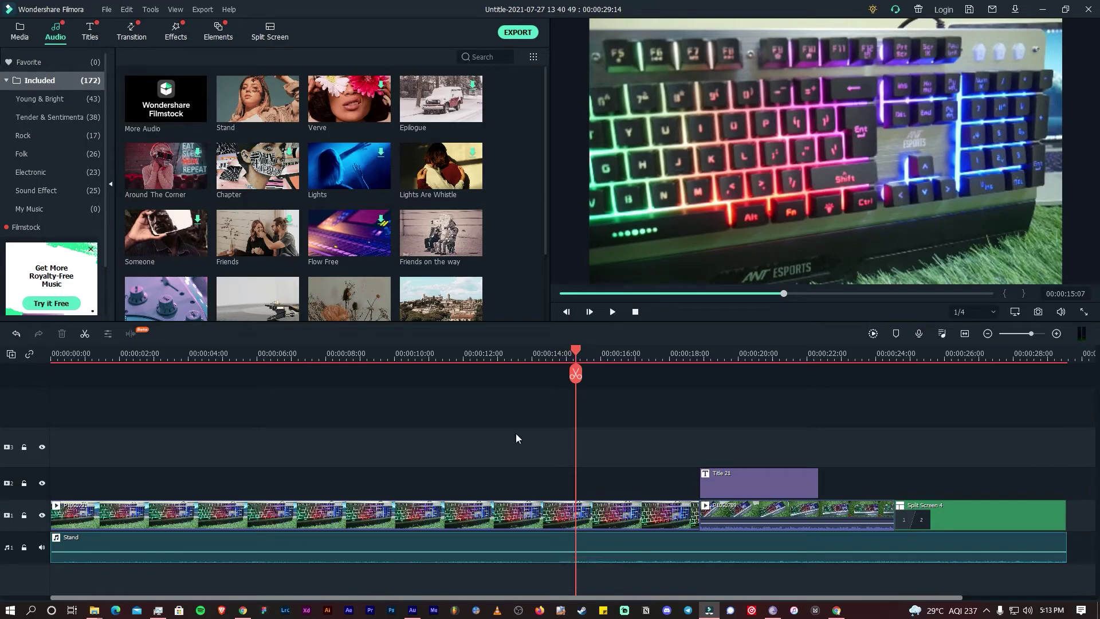
left_click(330, 354)
scroll(322, 356, "down", 1)
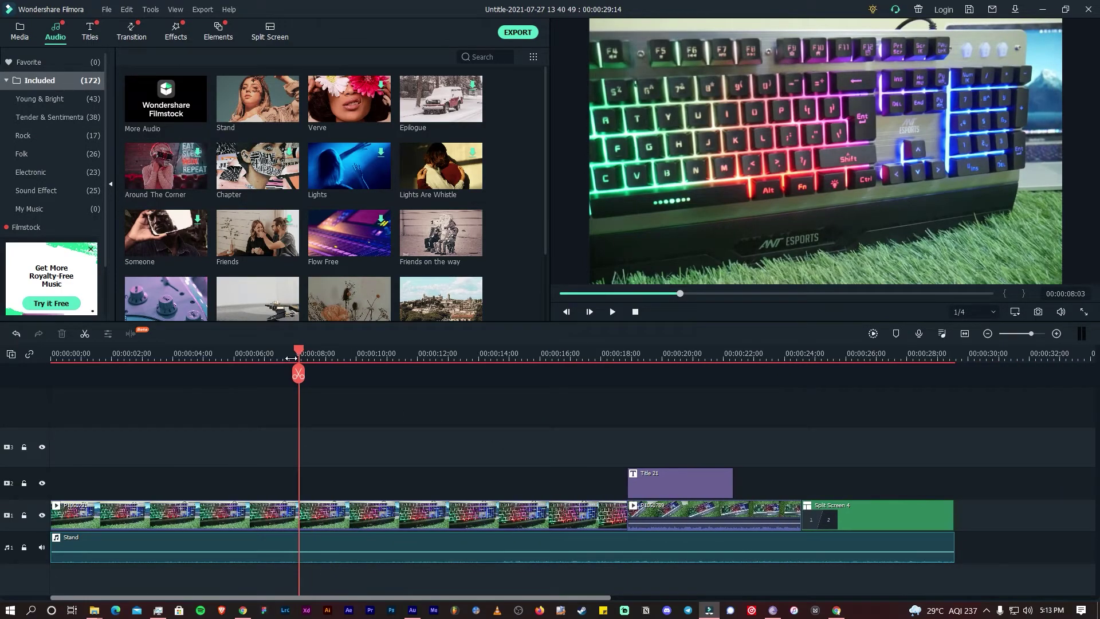
left_click_drag(298, 354, 249, 345)
mouse_move(335, 550)
left_mouse_down()
mouse_move(350, 564)
mouse_move(355, 553)
left_mouse_up()
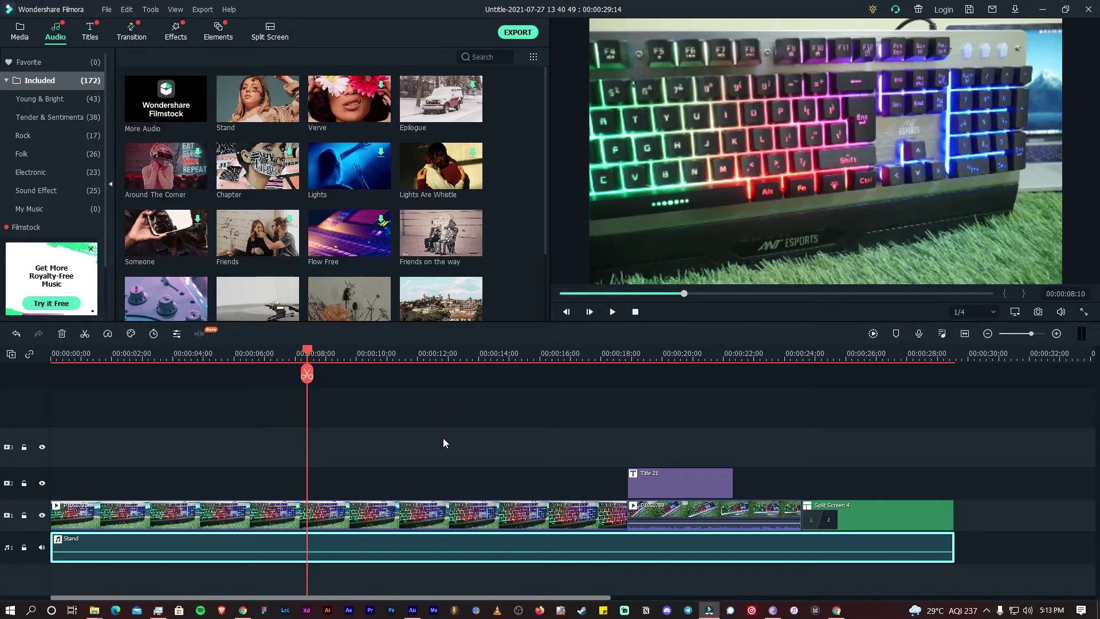
Open the project's save dialog, close it and look over the file commands.
key("ctrl+s")
left_click(683, 491)
left_click(106, 9)
left_click(406, 462)
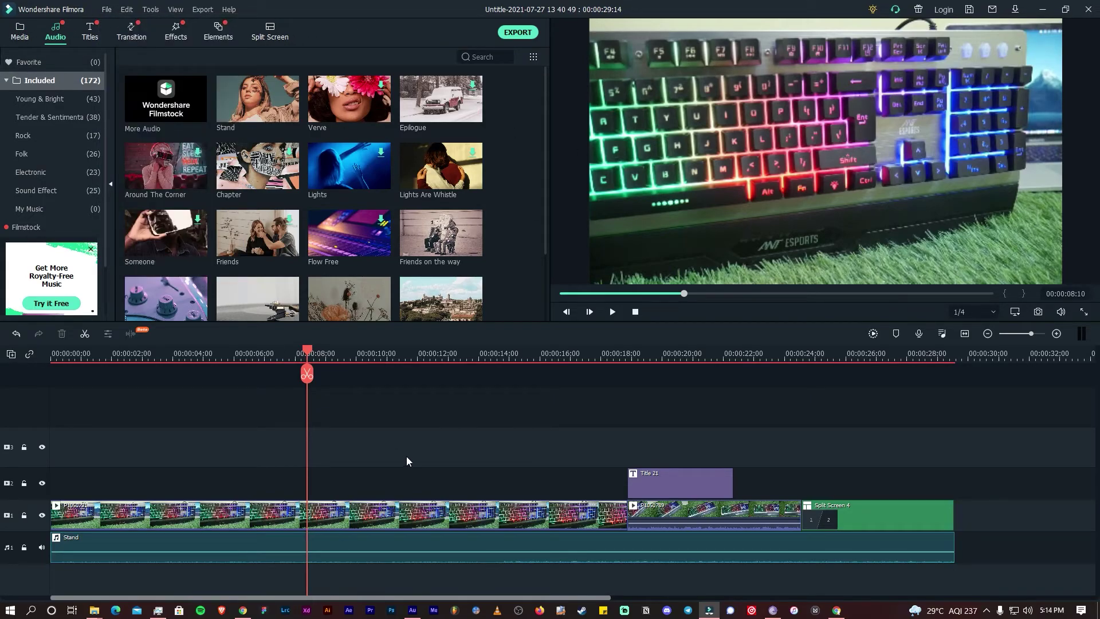
left_click_drag(436, 359, 541, 361)
left_click(538, 361)
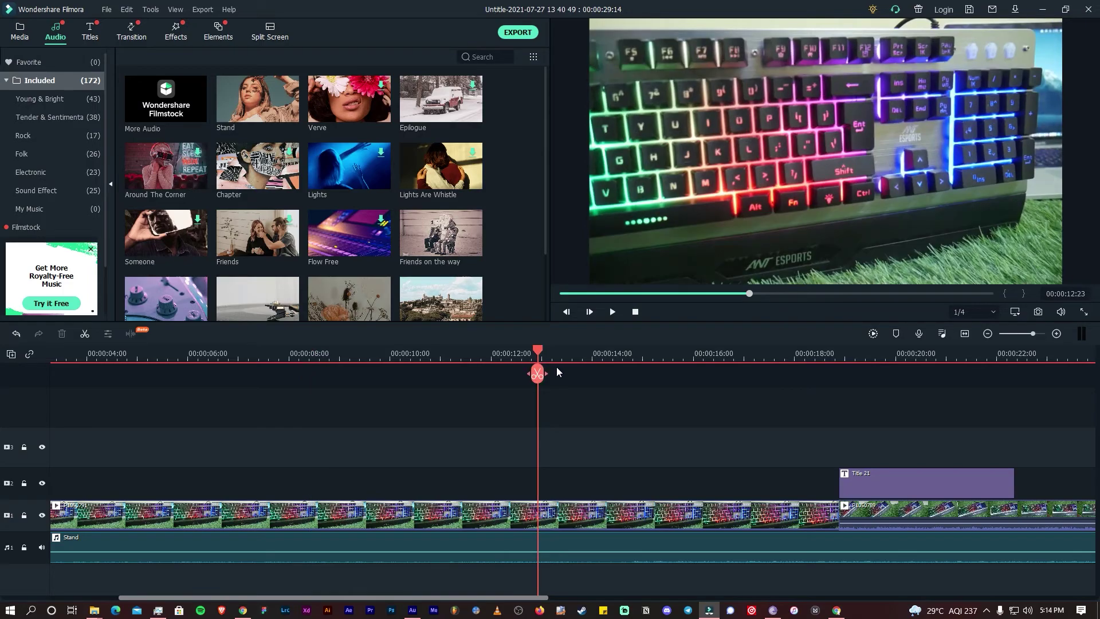
scroll(725, 360, "up", 2)
left_click(652, 361)
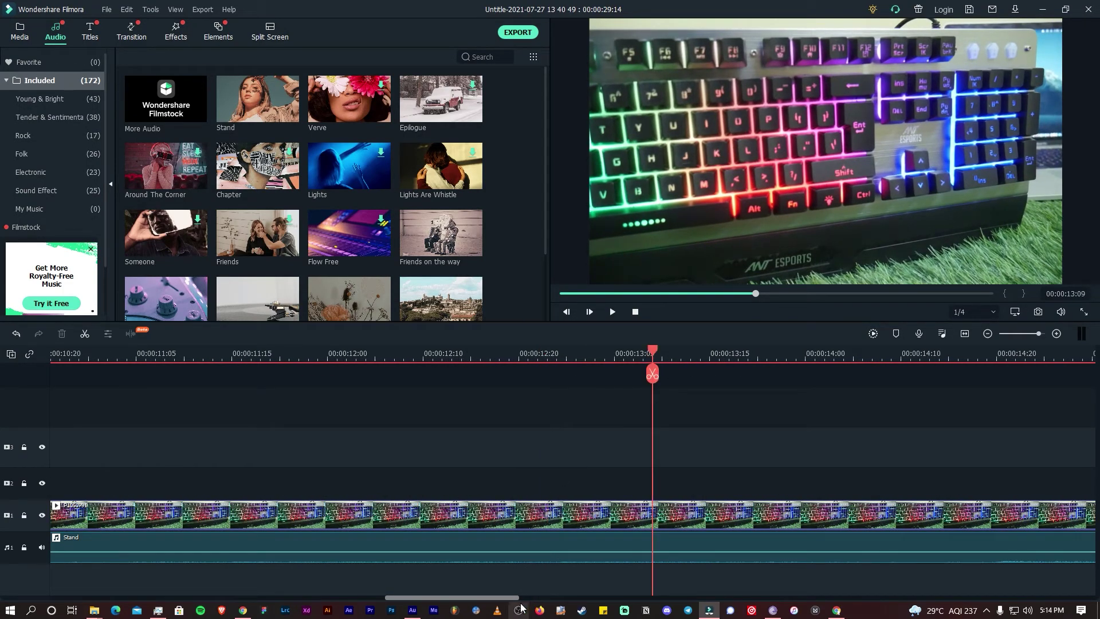
left_click(966, 334)
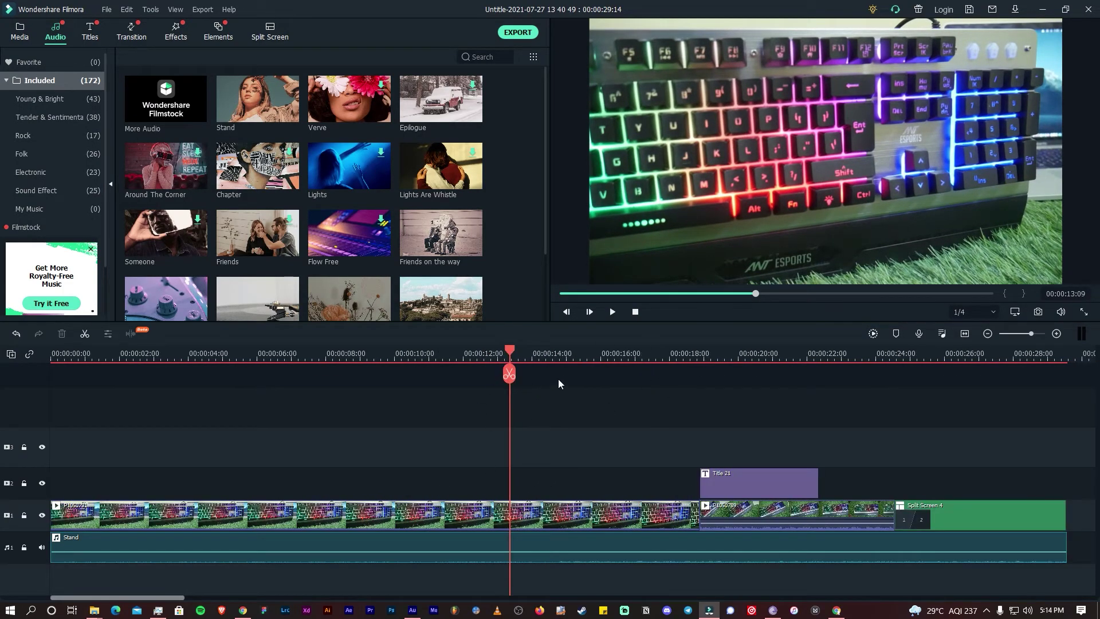
left_click_drag(584, 359, 499, 381)
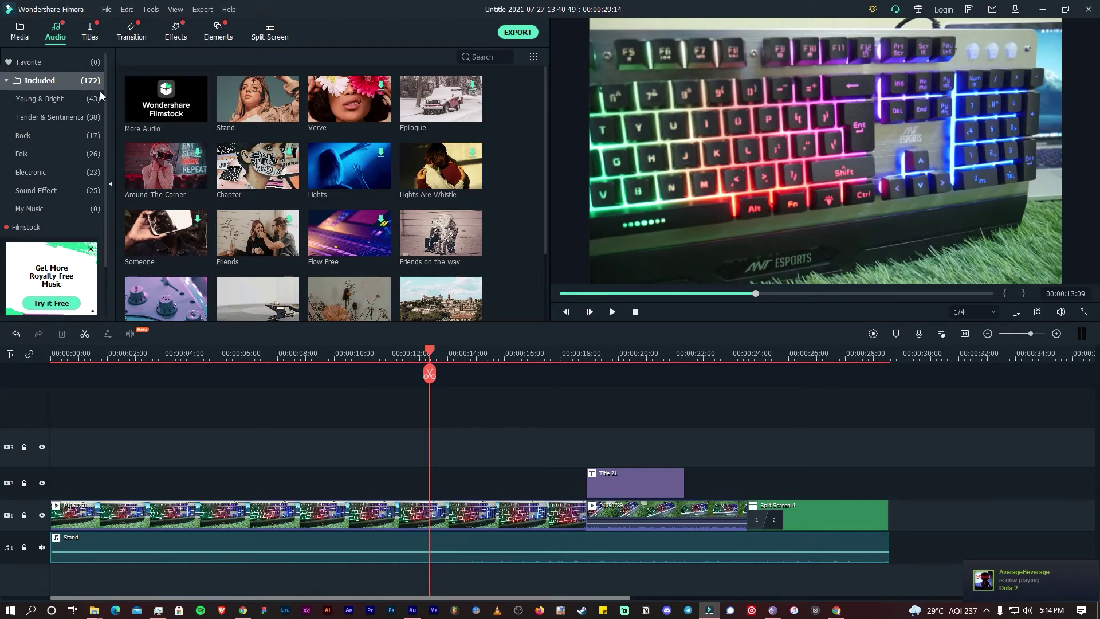
Review the split screen, elements, transition and effects libraries.
scroll(76, 176, "down", 1)
scroll(77, 177, "up", 1)
left_click(232, 34)
left_click(270, 32)
left_click(218, 32)
left_click(173, 31)
left_click(218, 30)
left_click(269, 30)
left_click(218, 30)
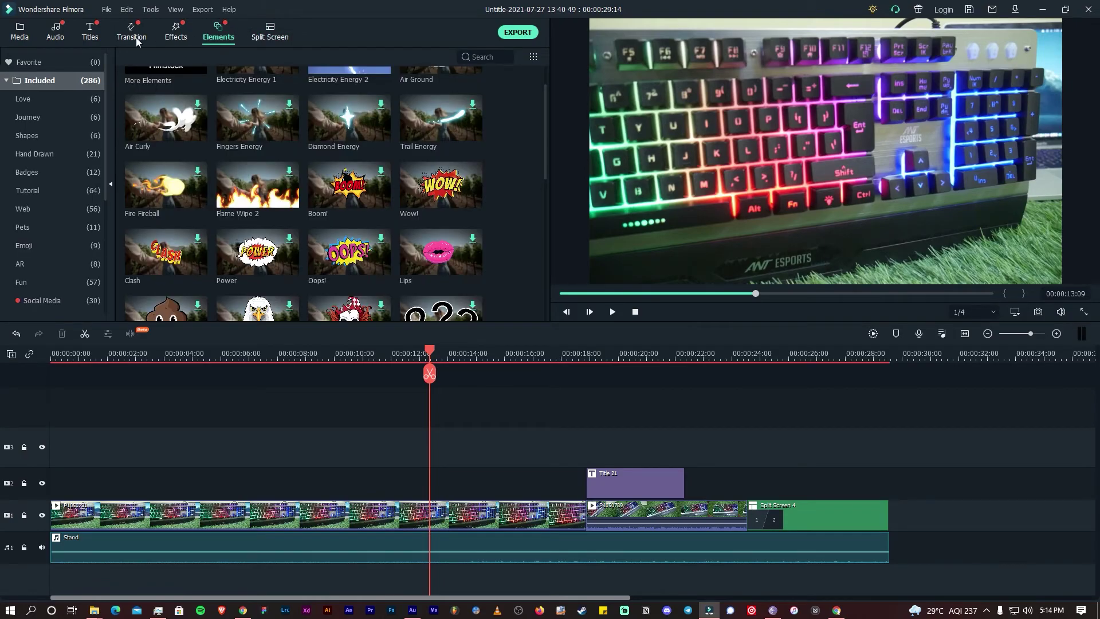
left_click(131, 32)
left_click(175, 32)
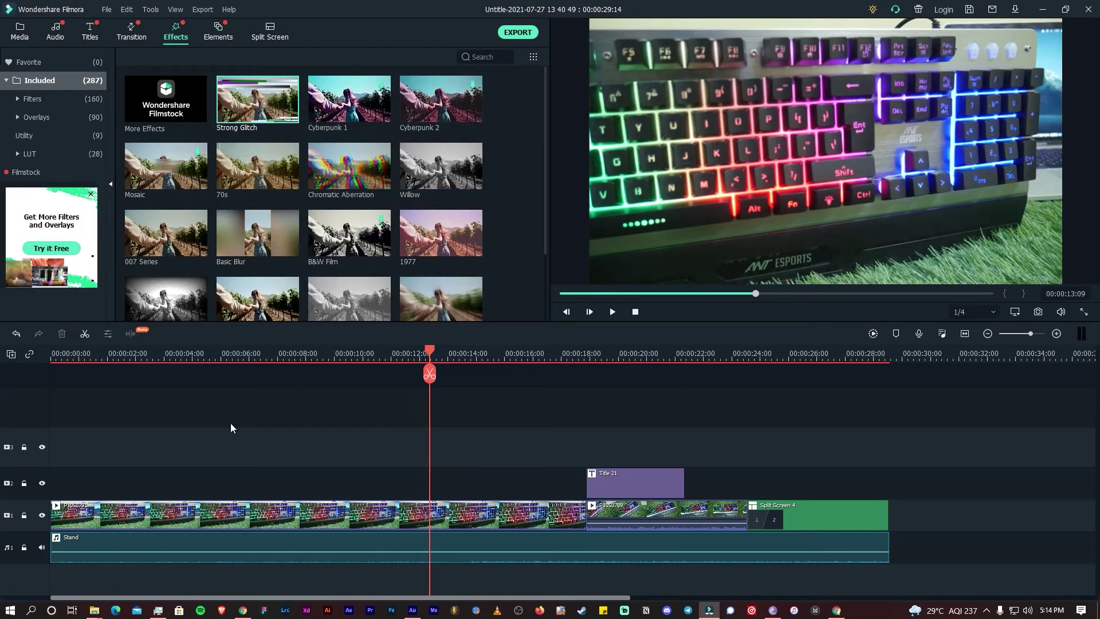